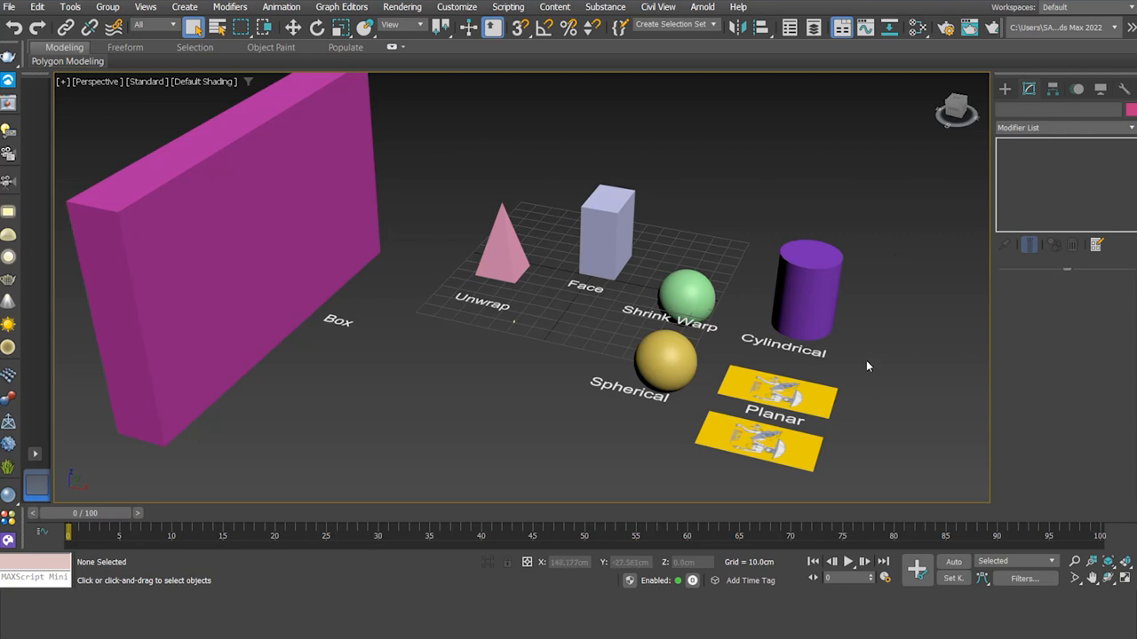
Examine the UVW Map parameters of the upper Planar plane, from the mapping types to the tiling, channel and alignment options.
click(774, 389)
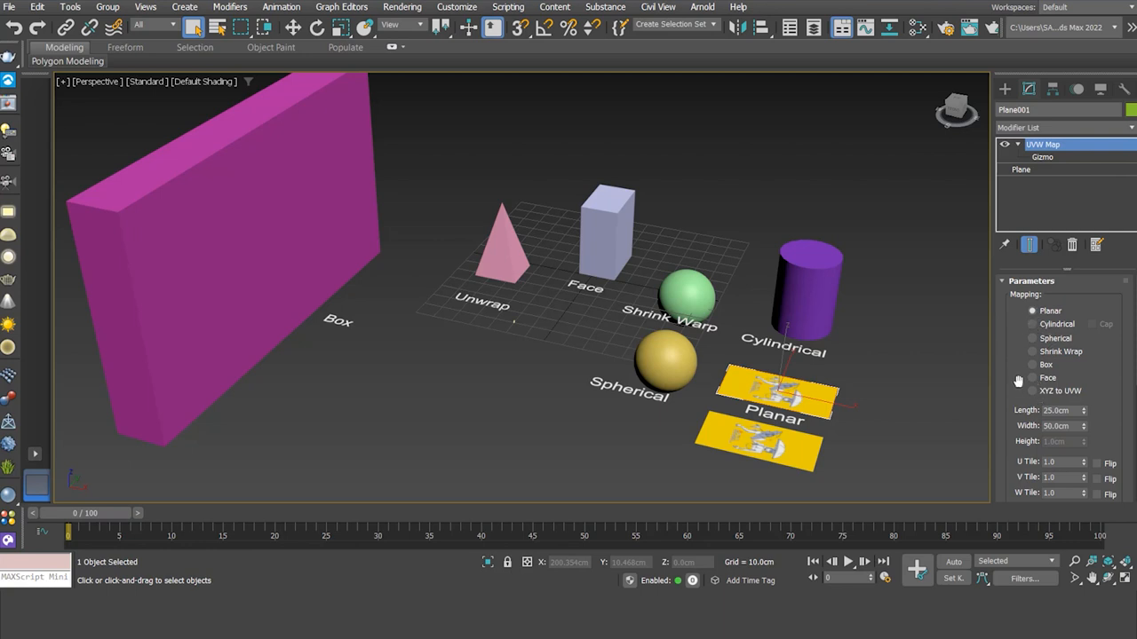
scroll(1019, 380, down, 3)
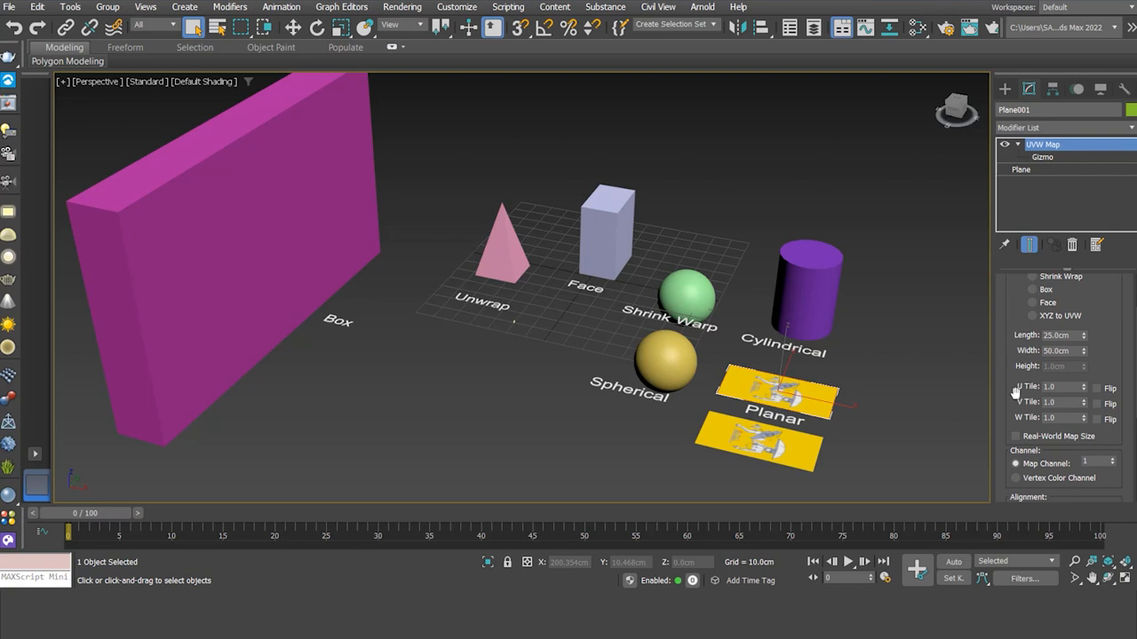
drag(1016, 391, 1014, 379)
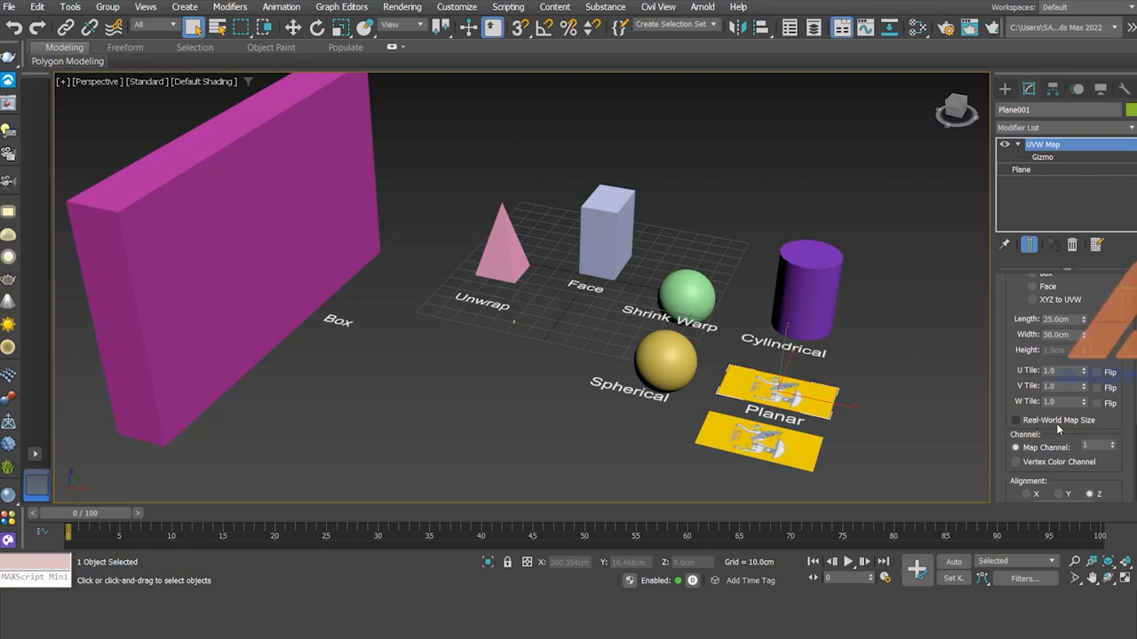
drag(1023, 378, 1024, 256)
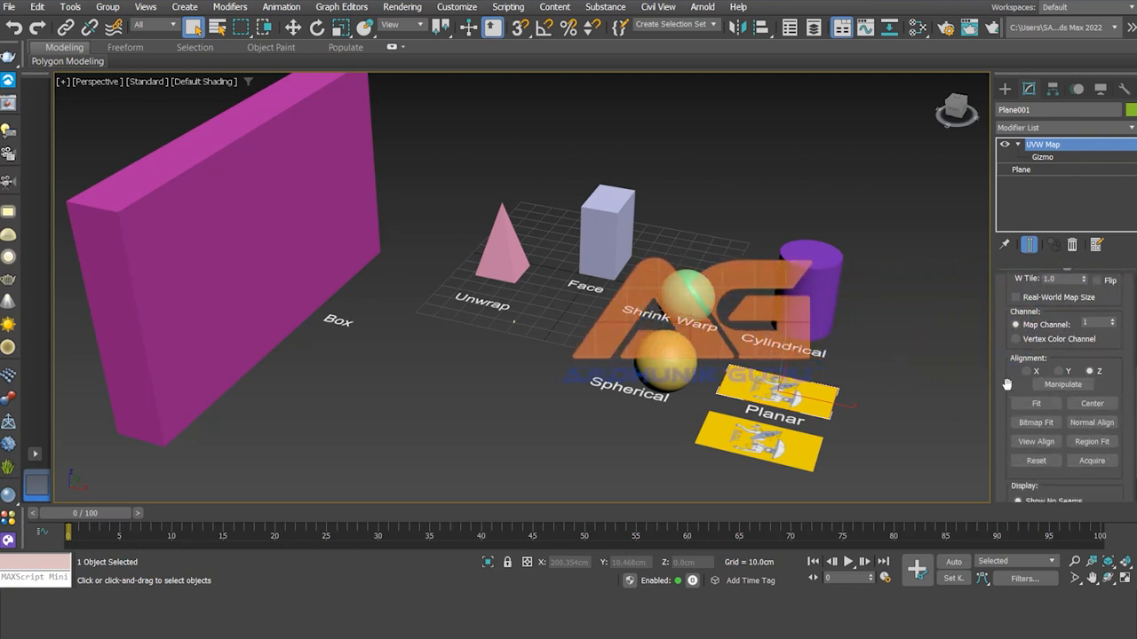
drag(1010, 384, 1010, 367)
scroll(1009, 367, up, 5)
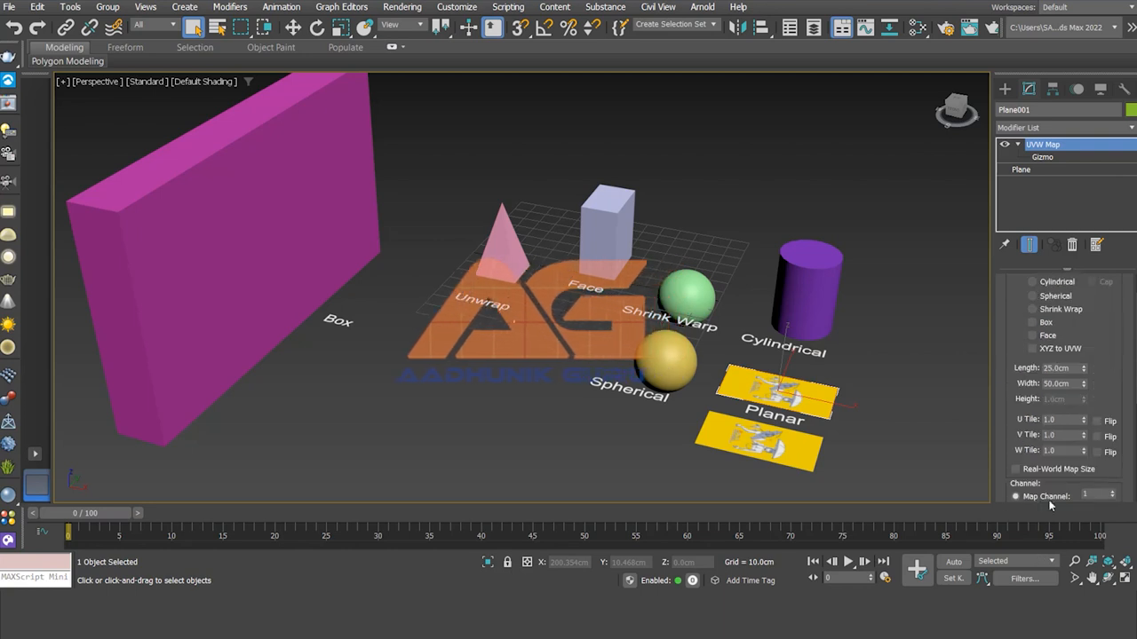
drag(1014, 310, 1013, 361)
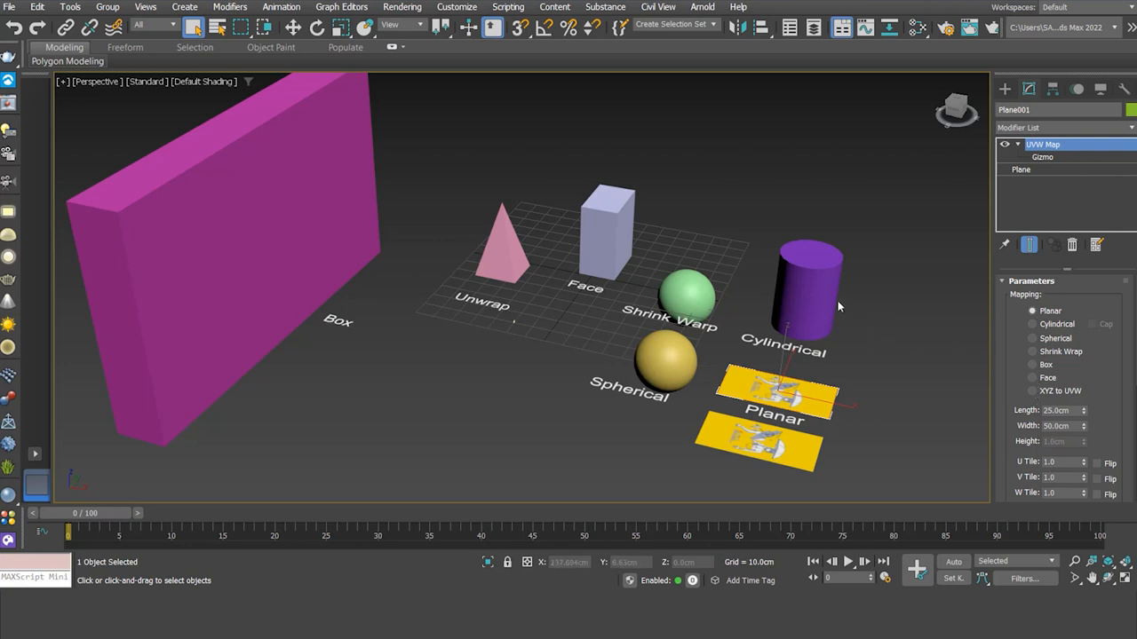
Isolate the purple cylinder labelled Cylindrical so it is the only object in the view.
click(816, 277)
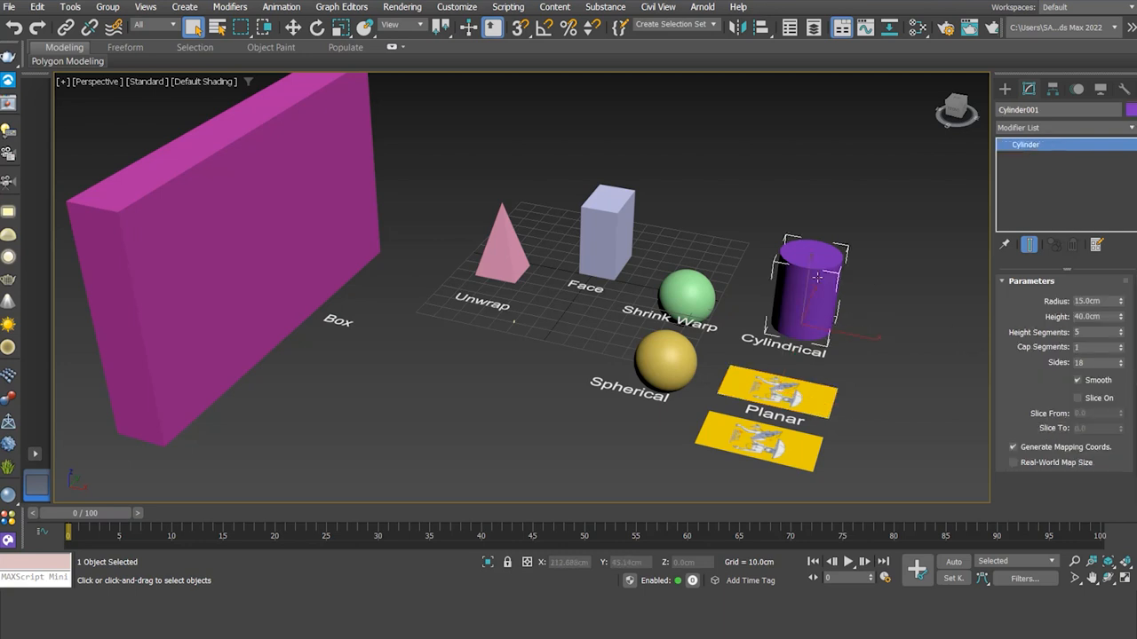
right_click(816, 199)
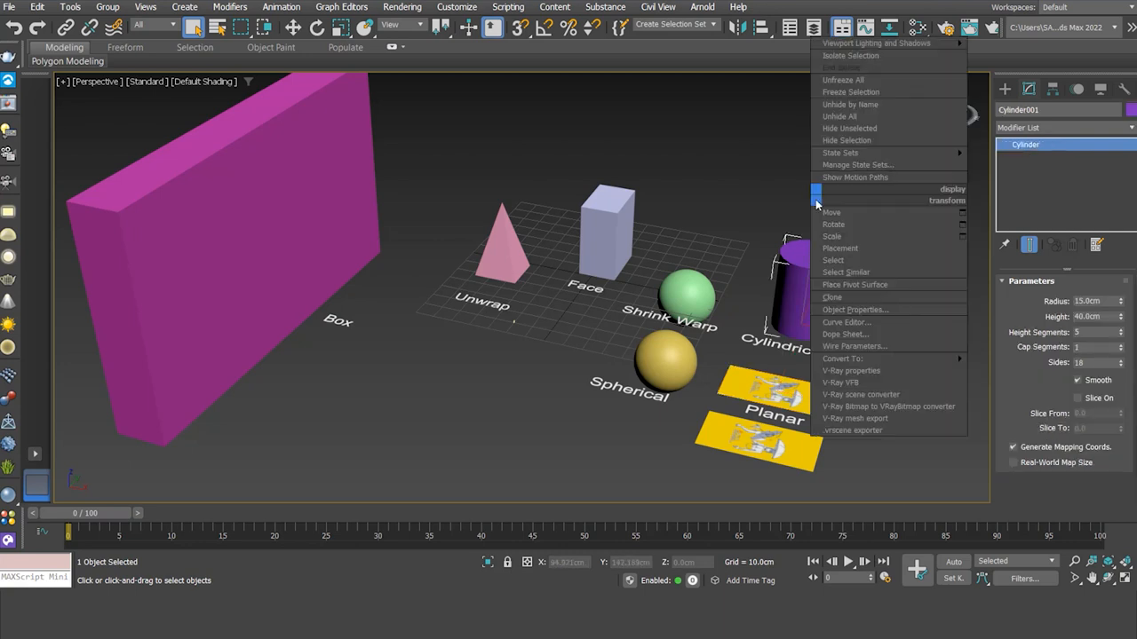
click(866, 55)
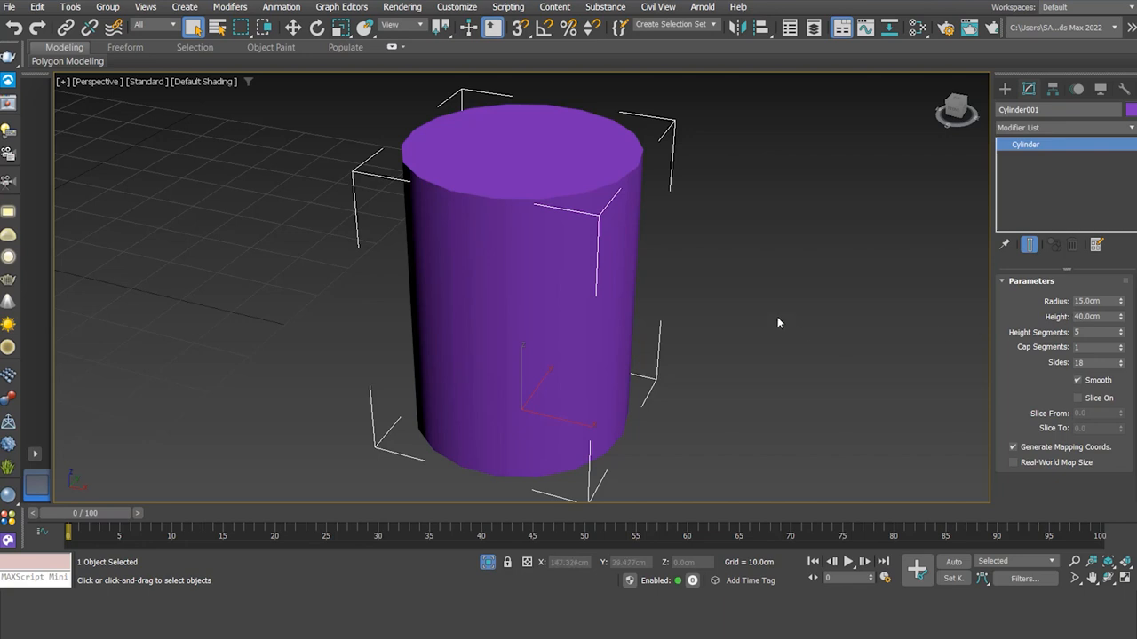
scroll(780, 321, down, 8)
middle_drag(790, 311, 914, 321)
scroll(899, 347, up, 3)
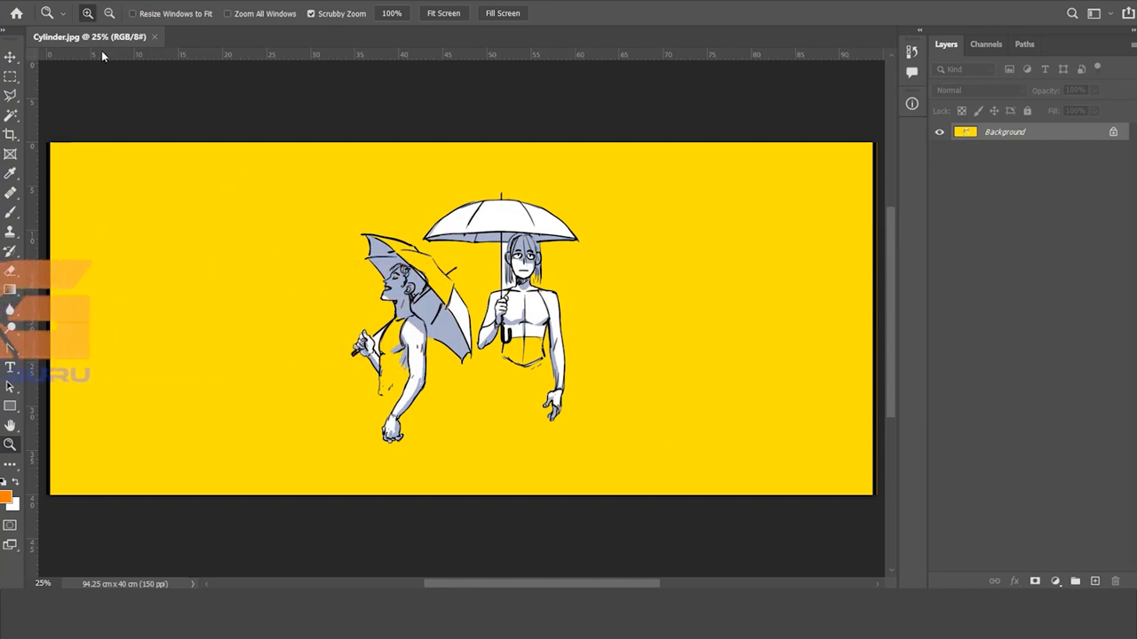
Switch to Photoshop and check the width and height of Cylinder.jpg in its image size settings, leaving them unchanged.
click(79, 0)
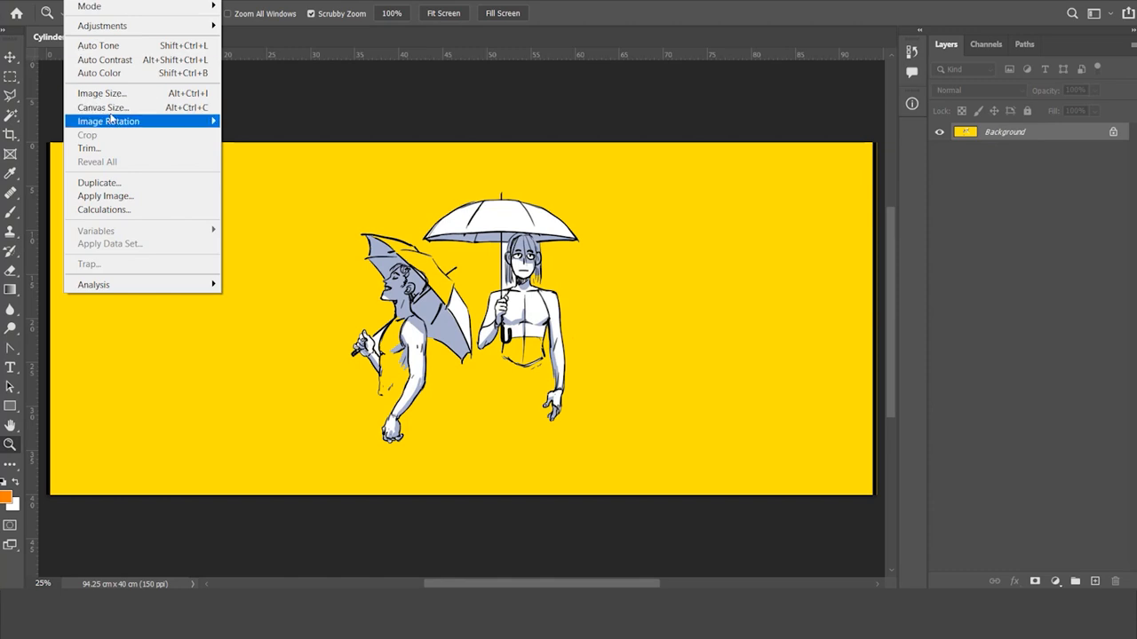
click(101, 93)
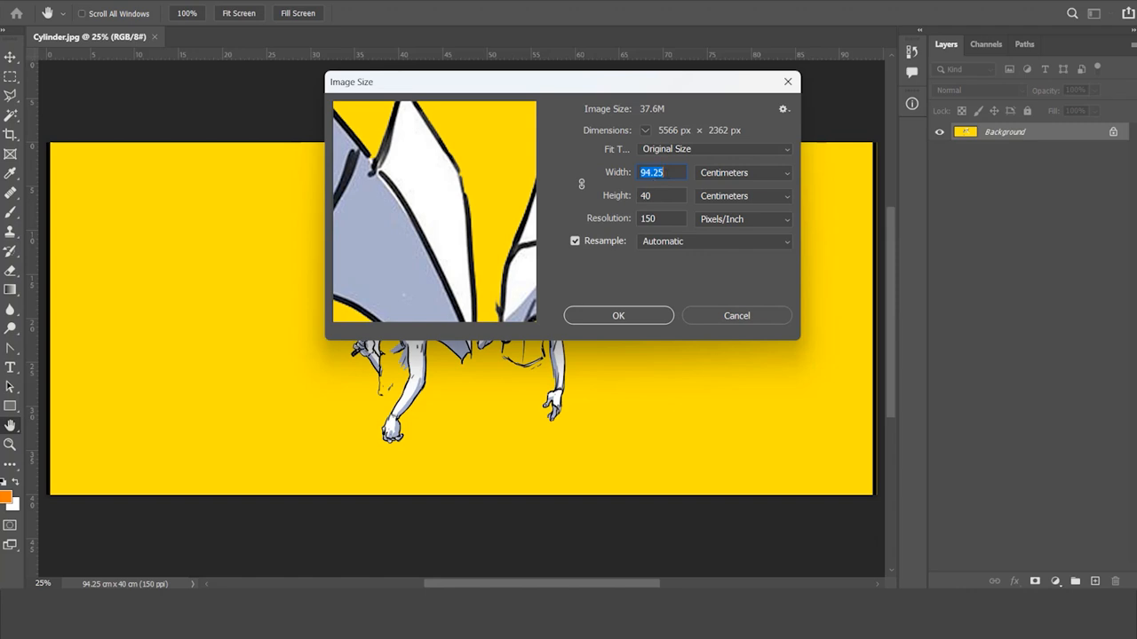
click(789, 83)
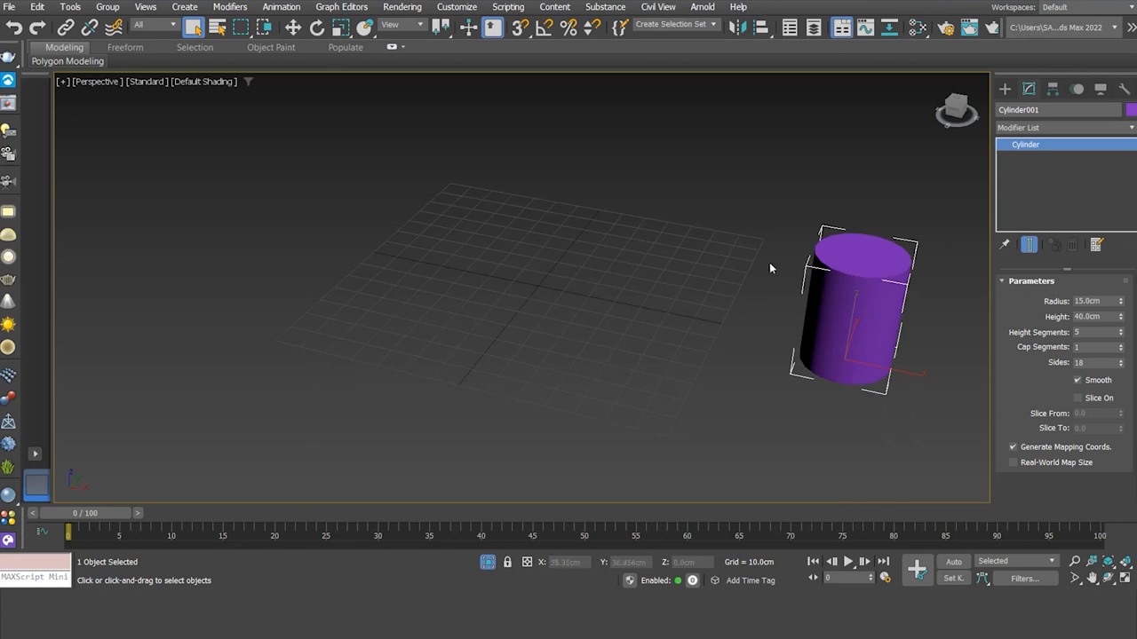
Return to 3ds Max and create a VRayMtl material in the Slate Material Editor.
click(918, 28)
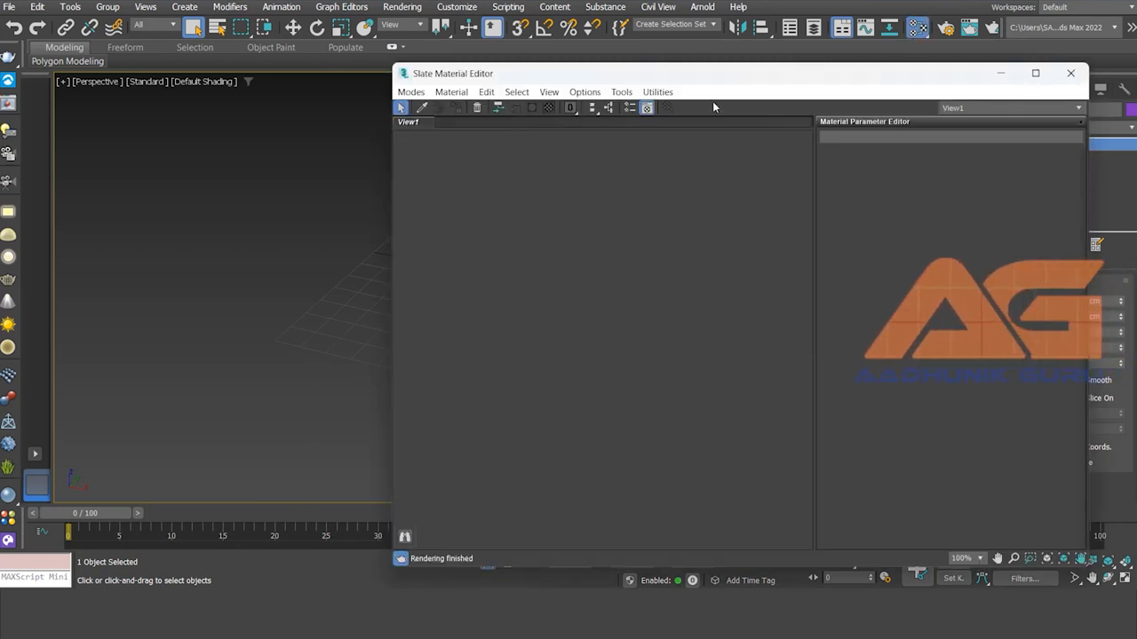
drag(710, 78, 398, 47)
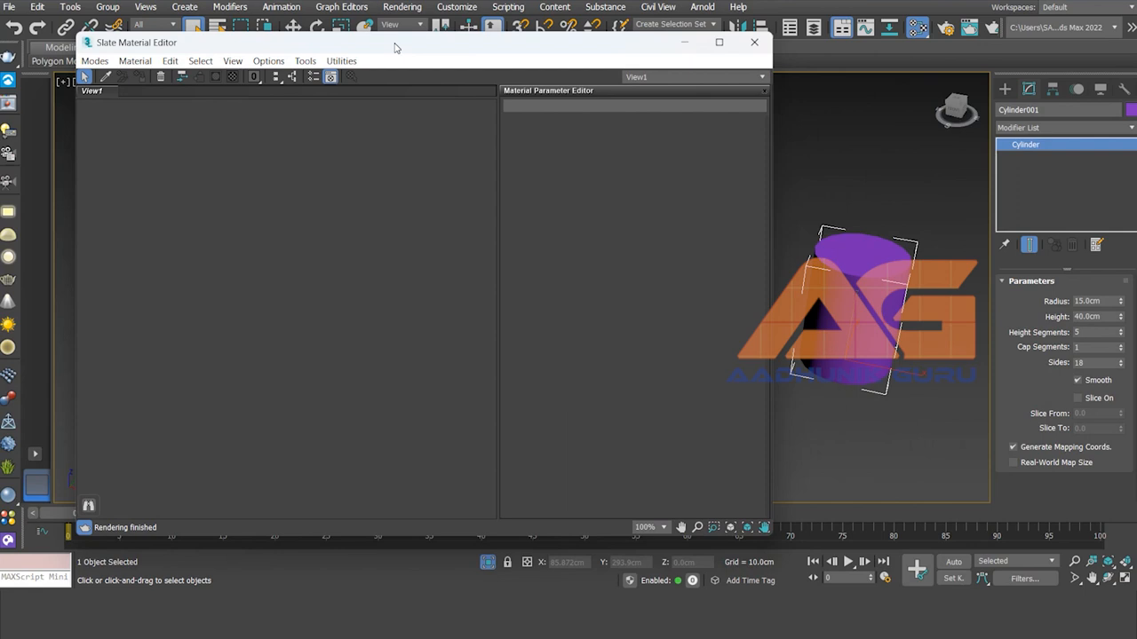
right_click(249, 239)
mouse_move(294, 249)
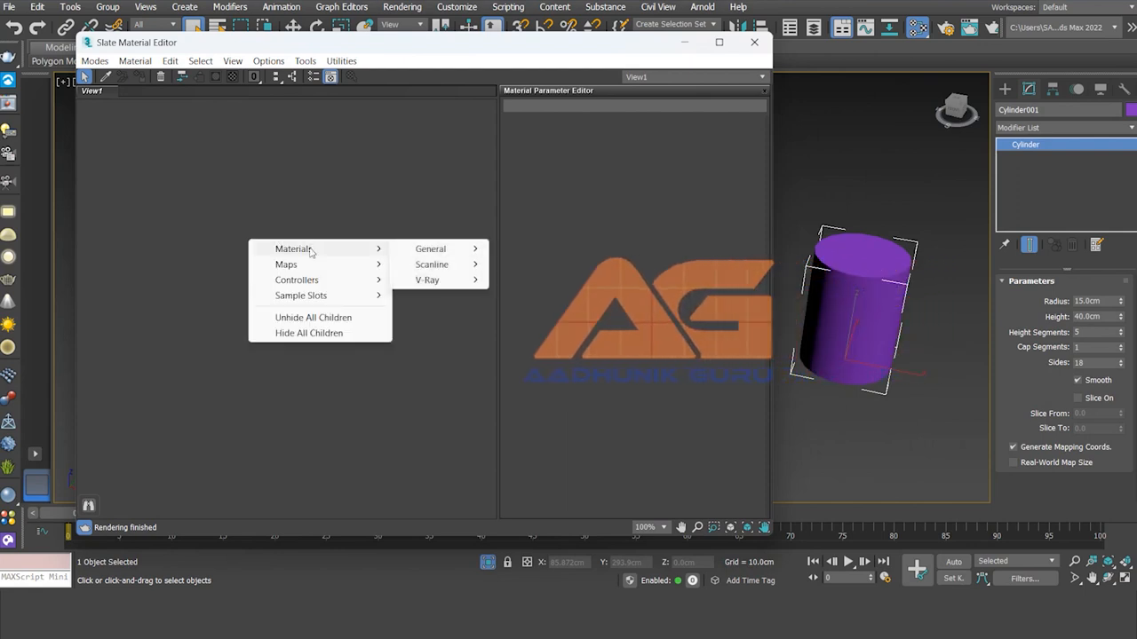
mouse_move(435, 281)
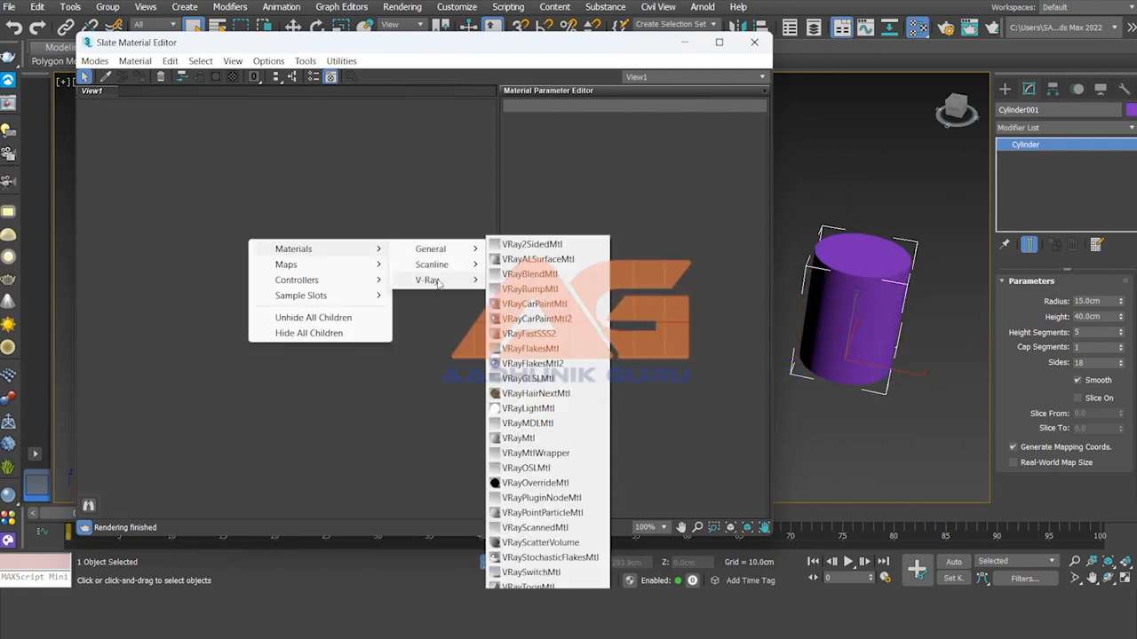
click(515, 438)
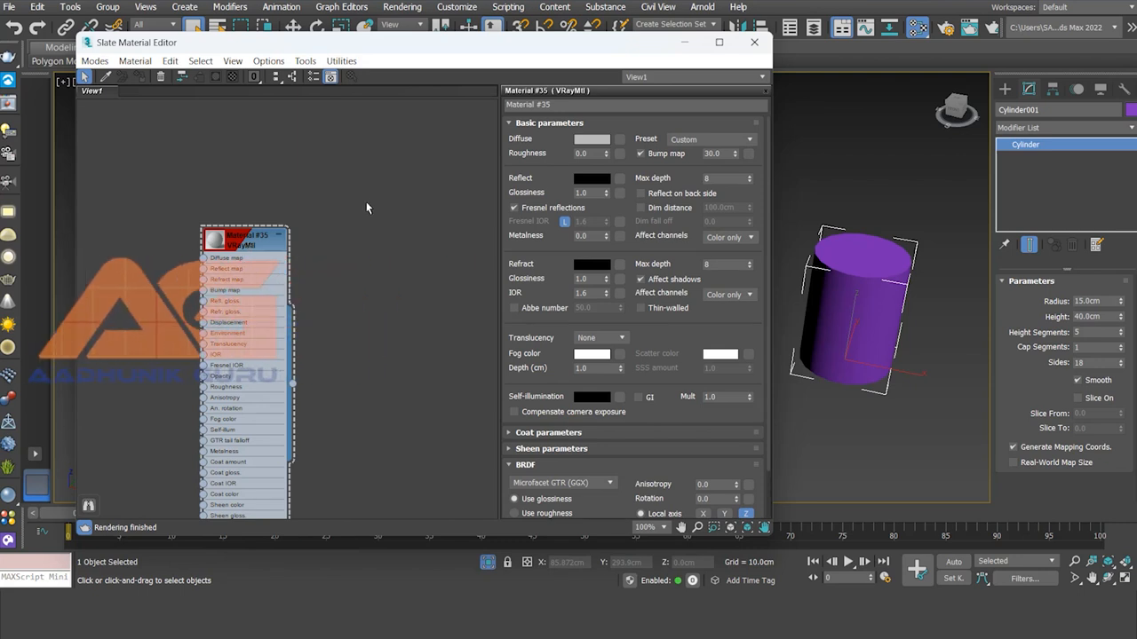
Assign a VRayBitmap map to the diffuse channel of the new VRayMtl material.
click(619, 140)
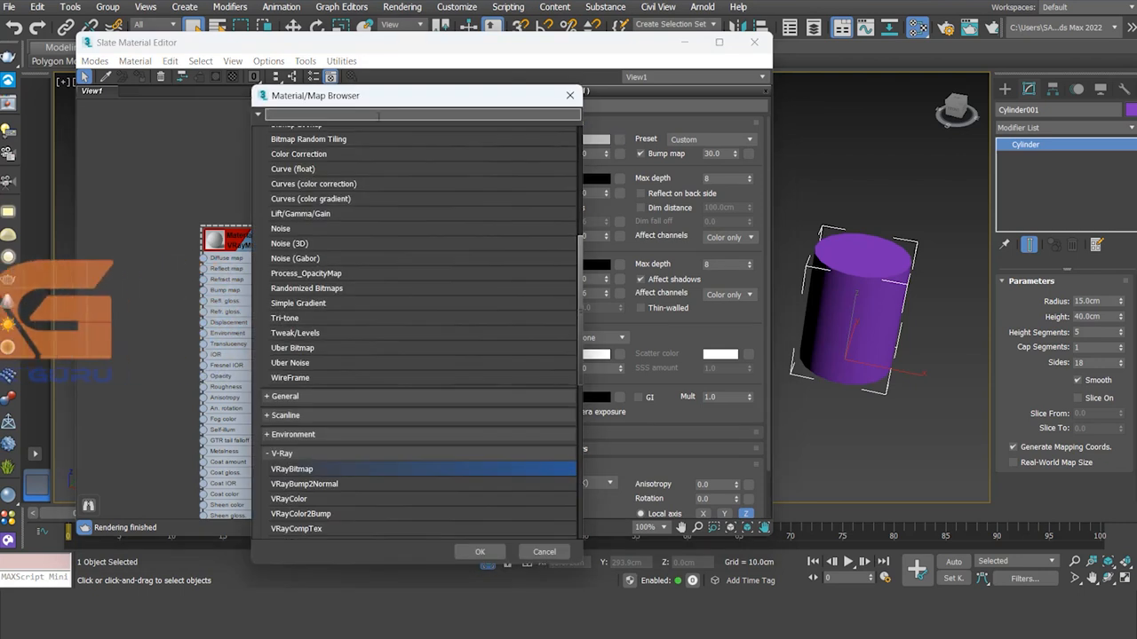
scroll(347, 225, up, 1)
scroll(339, 266, down, 3)
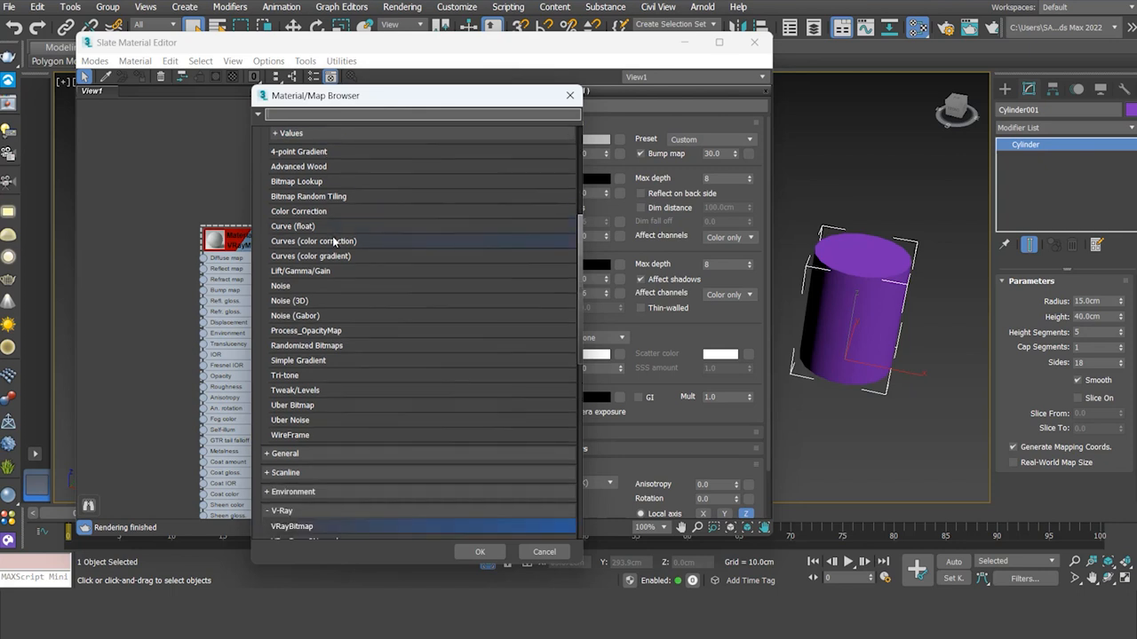
scroll(320, 375, down, 1)
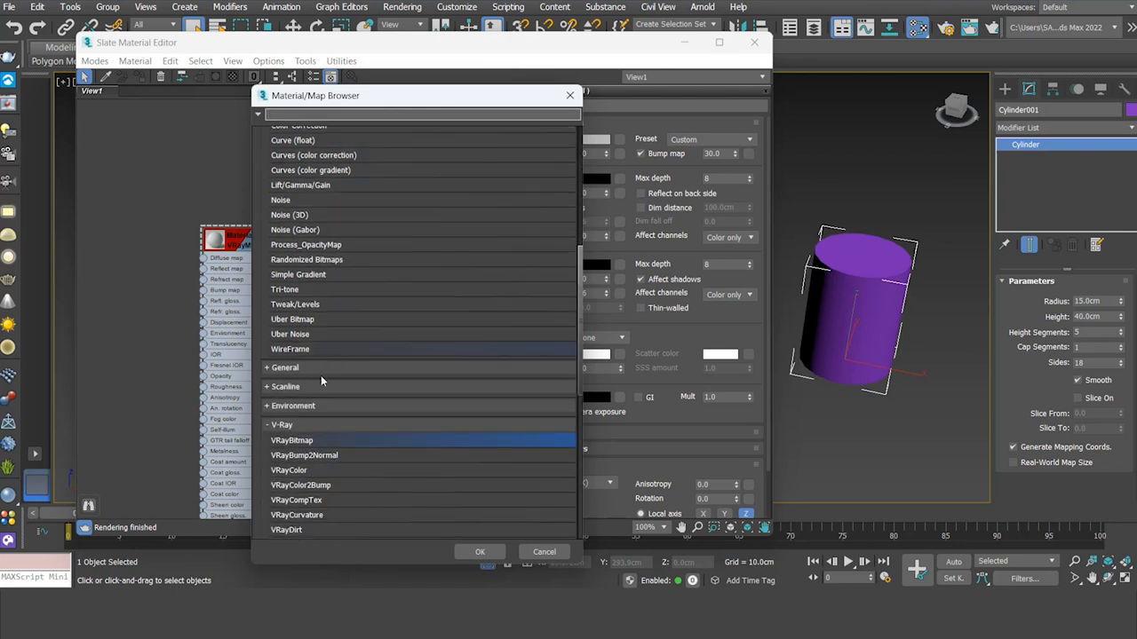
double_click(302, 441)
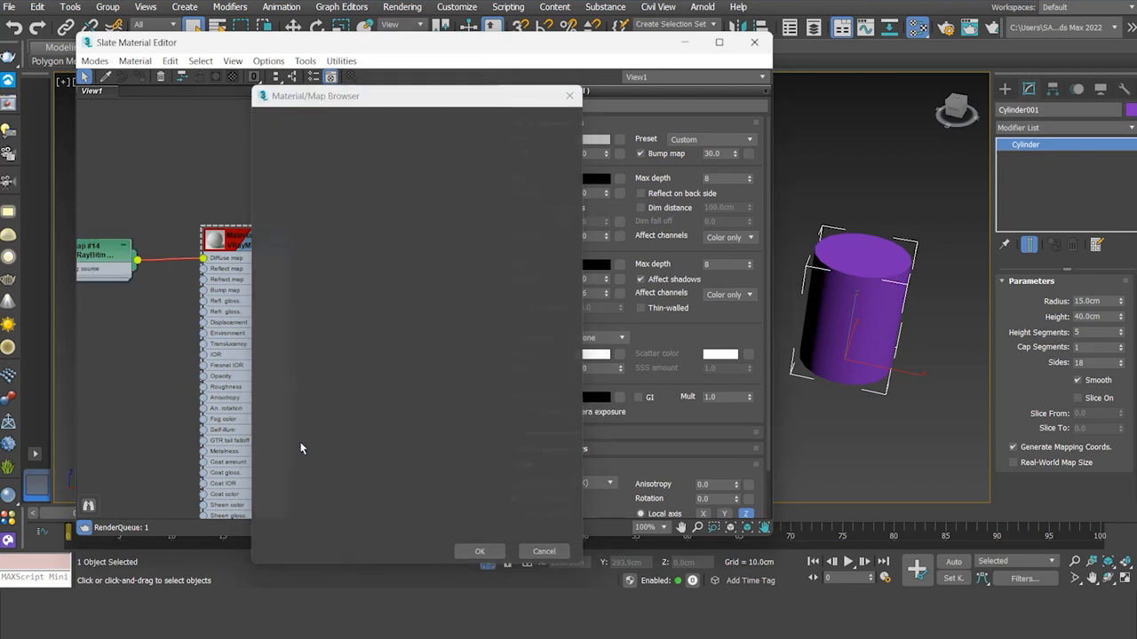
Load the Cylinder JPG from the Image folder into the diffuse VRayBitmap map.
click(620, 140)
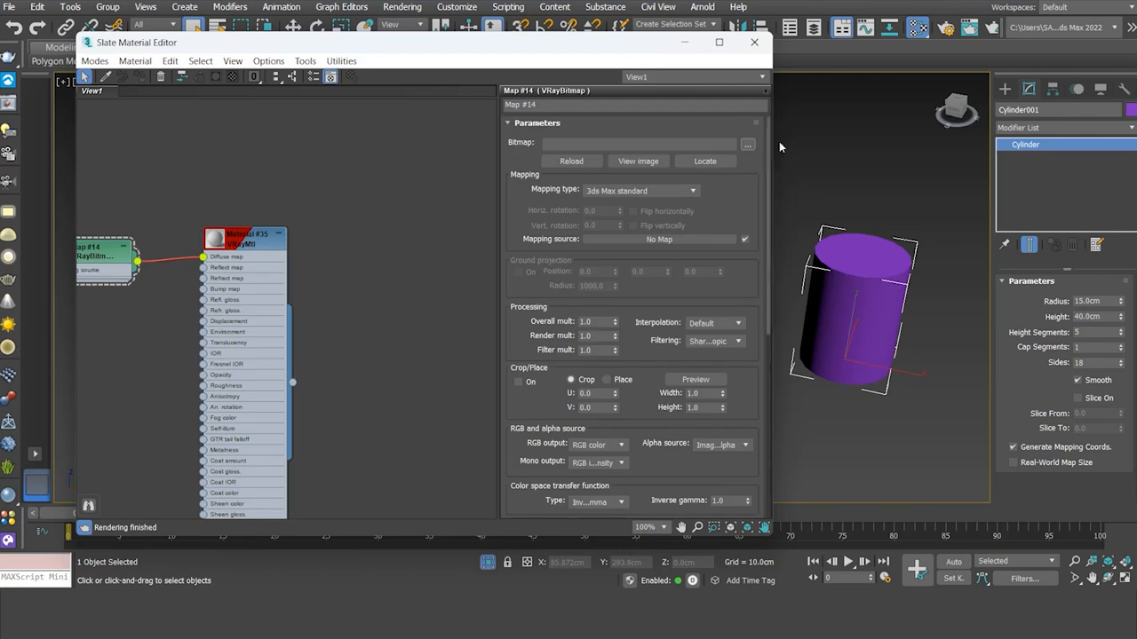
click(748, 146)
scroll(266, 293, down, 5)
scroll(300, 241, up, 3)
click(302, 244)
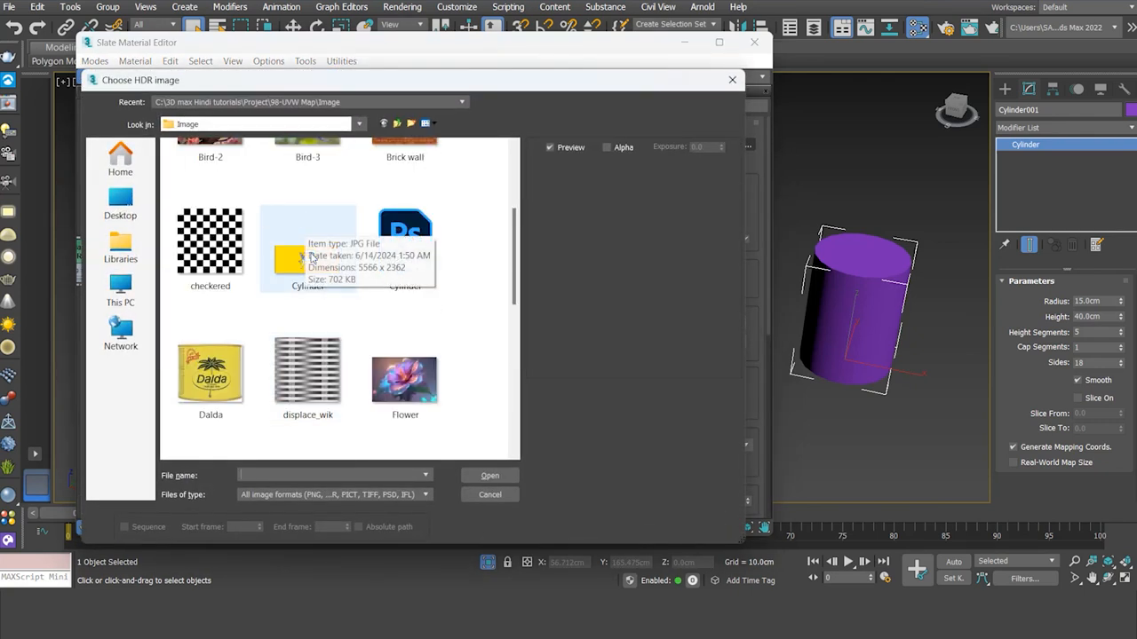
click(495, 476)
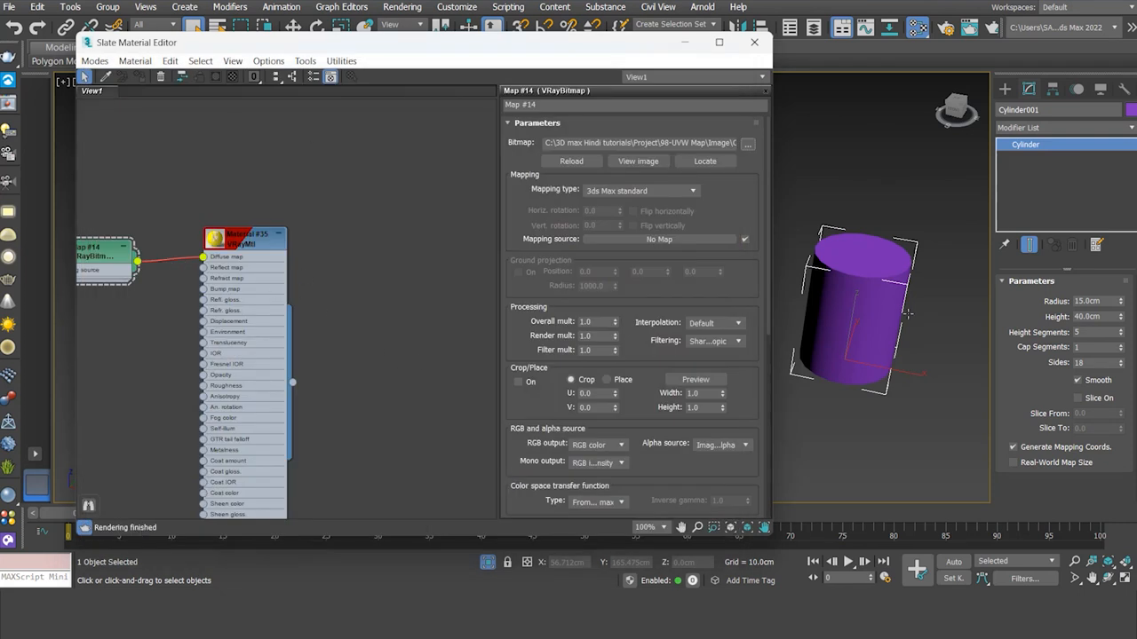
Assign the VRayMtl material to the cylinder, show its texture in the viewport and inspect the wrapped image.
drag(297, 209, 170, 250)
click(161, 78)
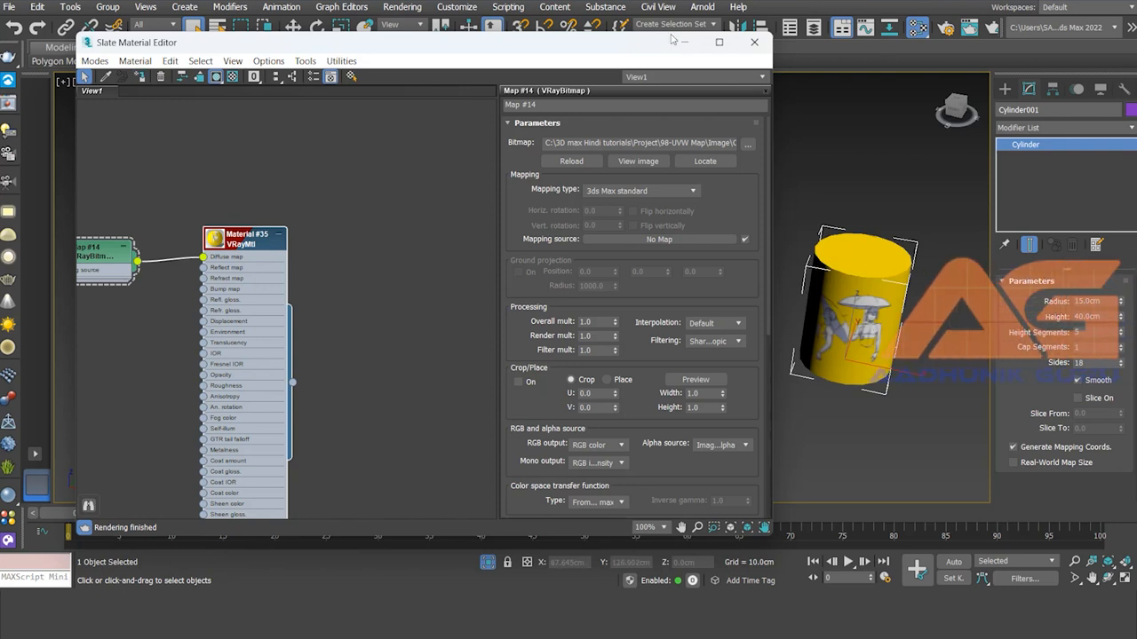
drag(636, 55, 532, 62)
scroll(821, 306, up, 5)
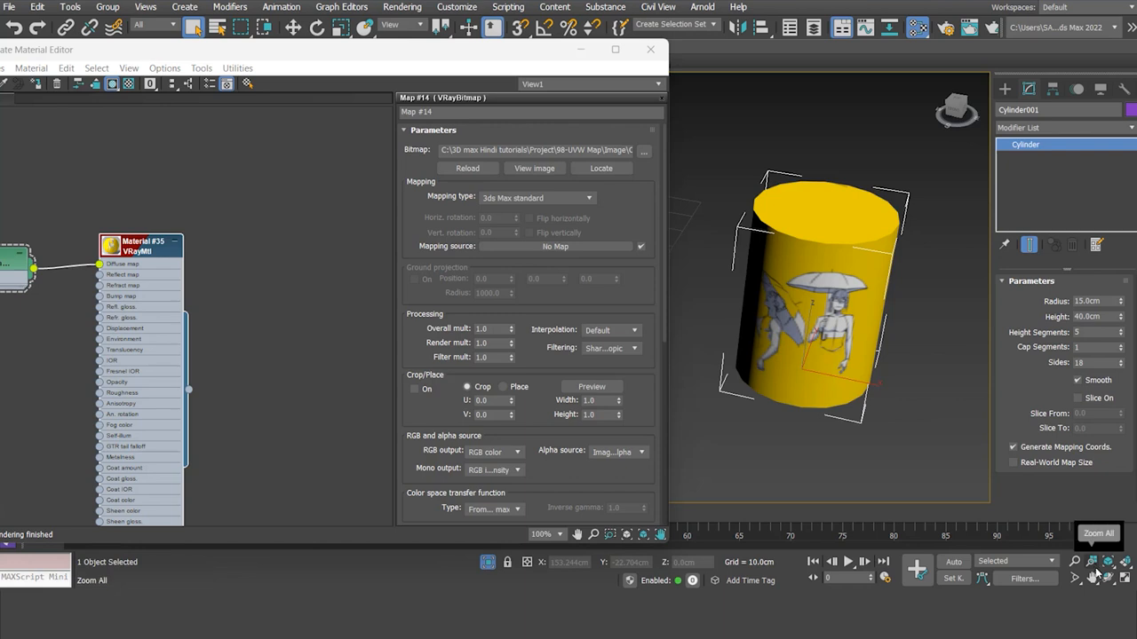
middle_drag(880, 348, 924, 398)
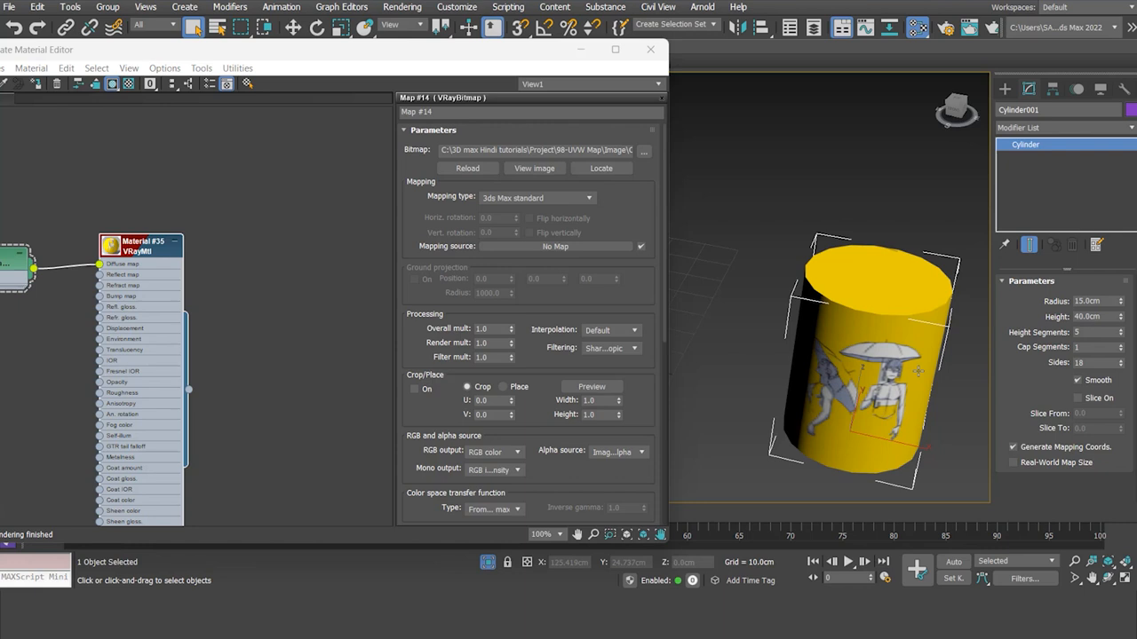
middle_drag(892, 340, 851, 297)
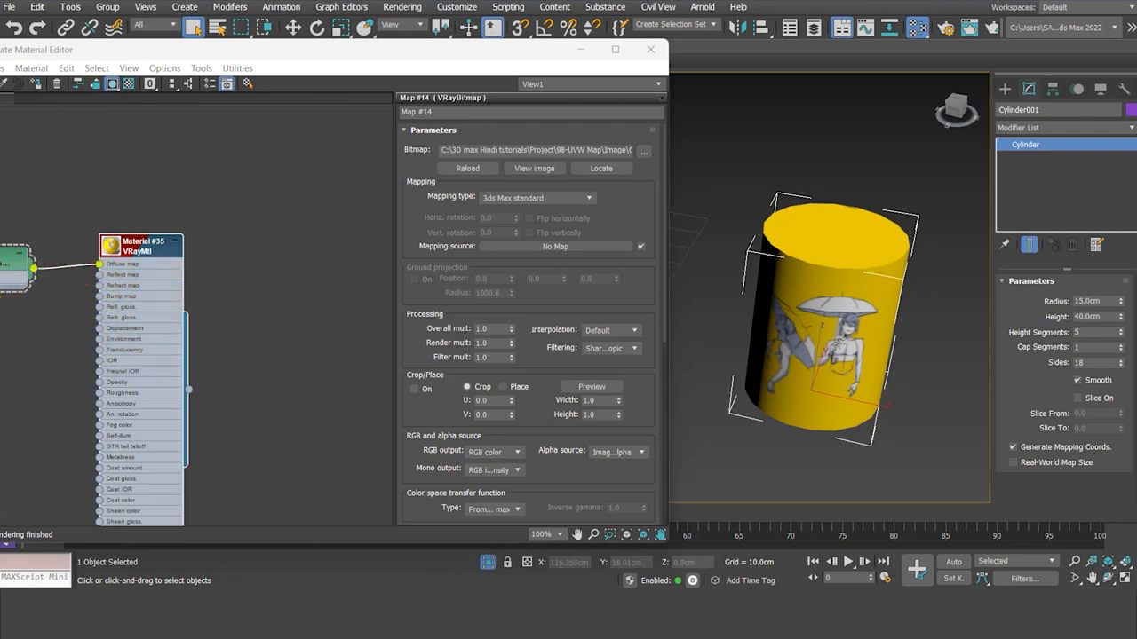
Add a UVW Map modifier to the cylinder and set its mapping type to Cylindrical.
click(1079, 128)
scroll(1066, 445, down, 10)
scroll(1066, 457, down, 15)
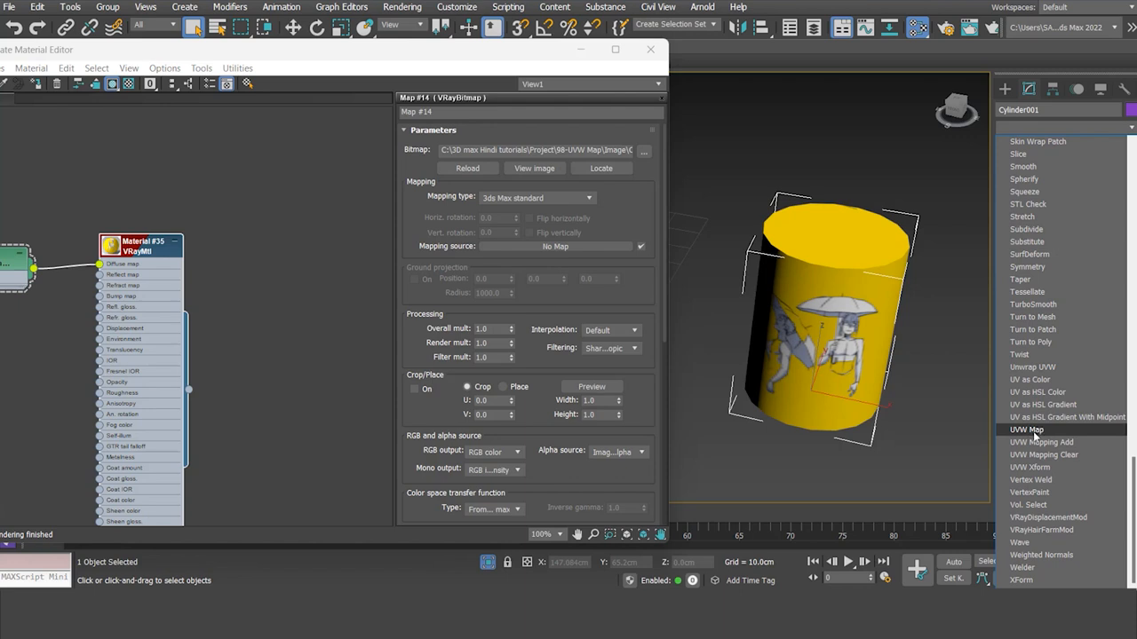
click(1027, 430)
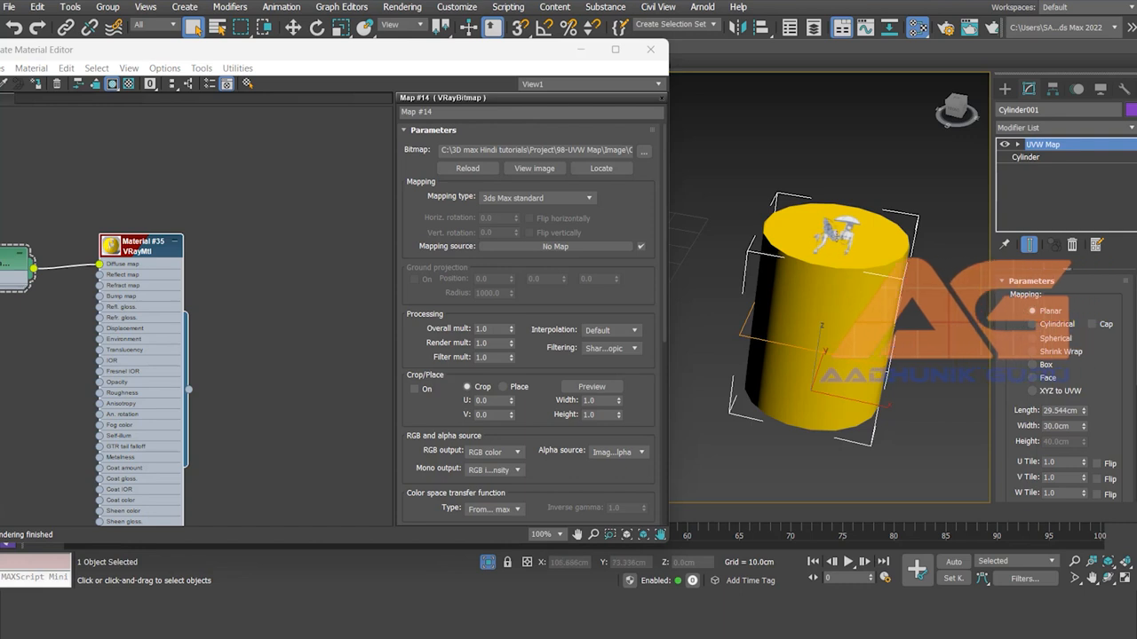
click(1032, 325)
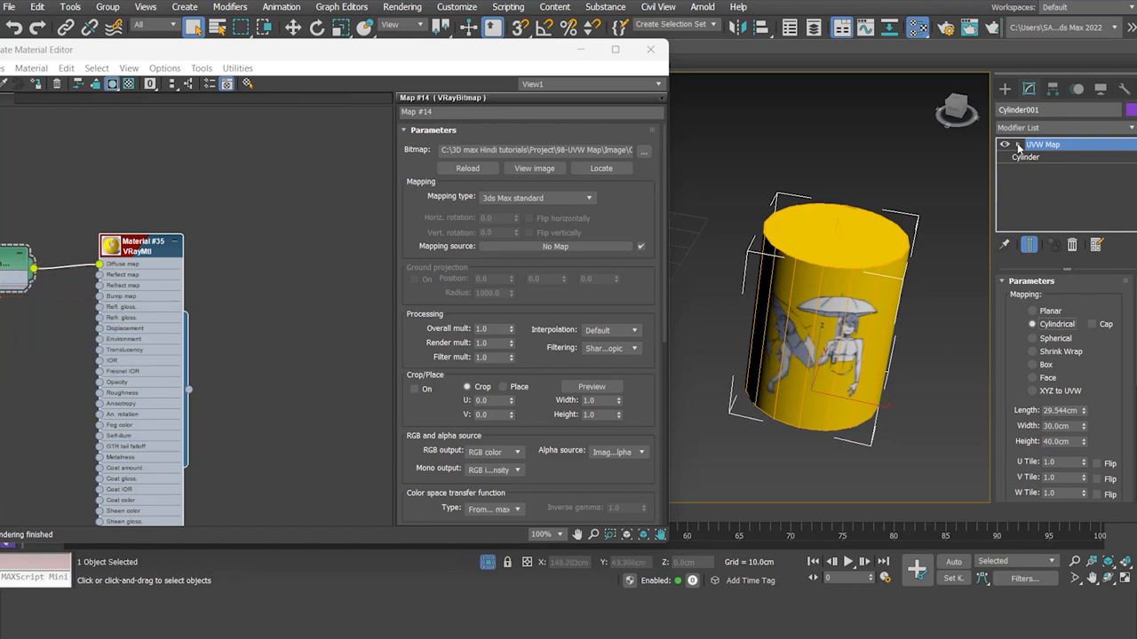
Activate the UVW Map gizmo on the cylinder and rotate it to tilt the texture projection.
click(1041, 157)
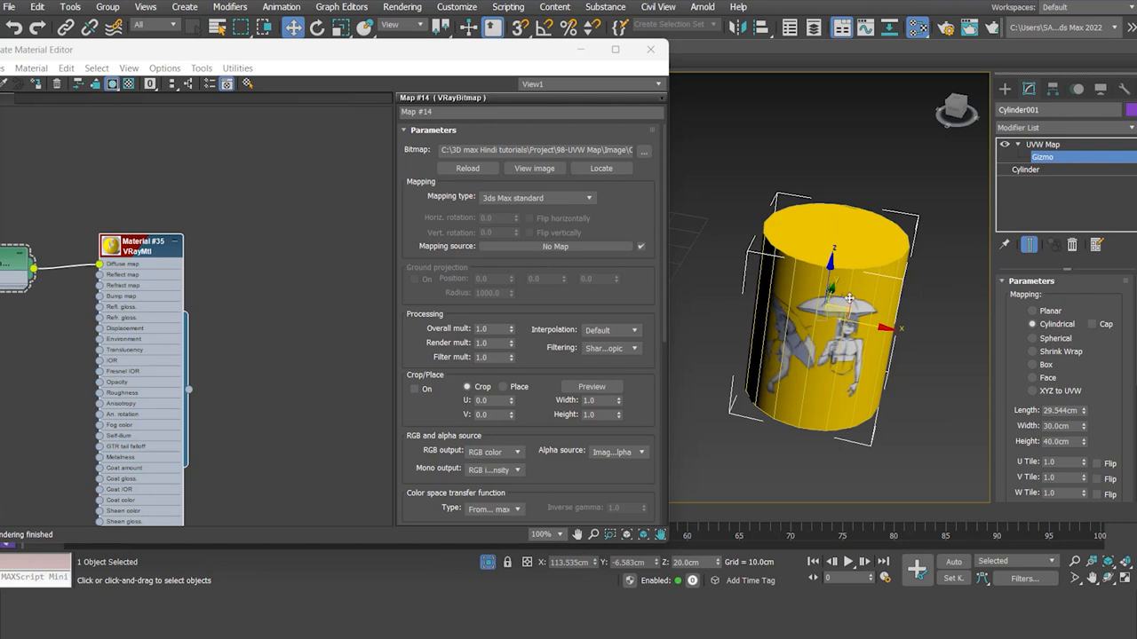
mouse_move(829, 270)
mouse_down()
mouse_move(830, 233)
mouse_move(835, 278)
mouse_move(820, 261)
mouse_up()
right_click(775, 238)
click(794, 264)
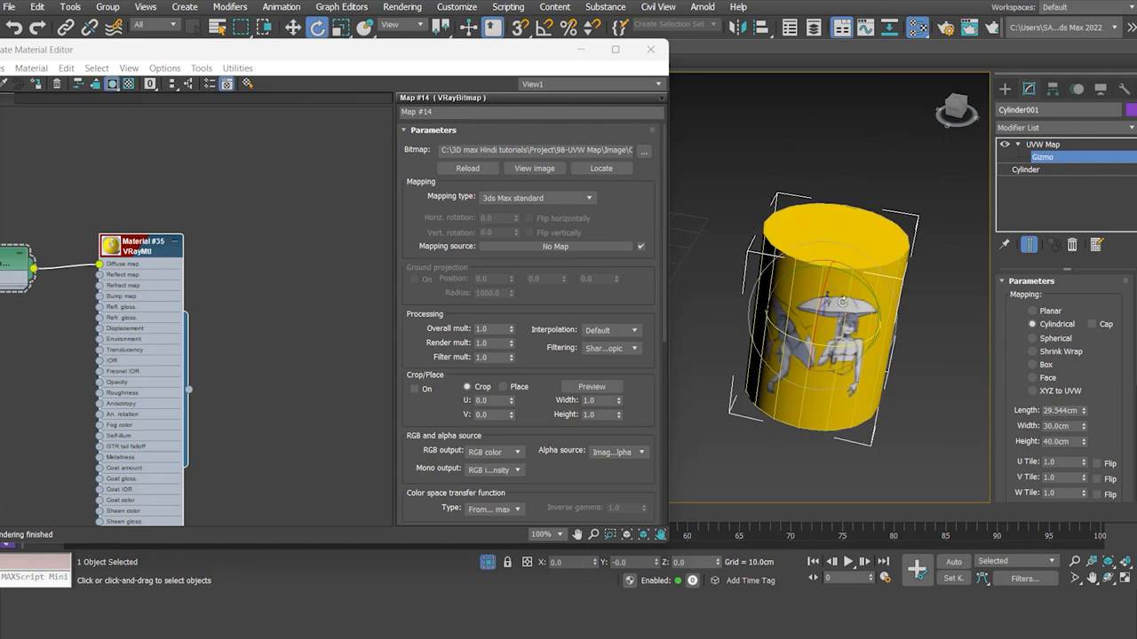
drag(819, 302, 804, 346)
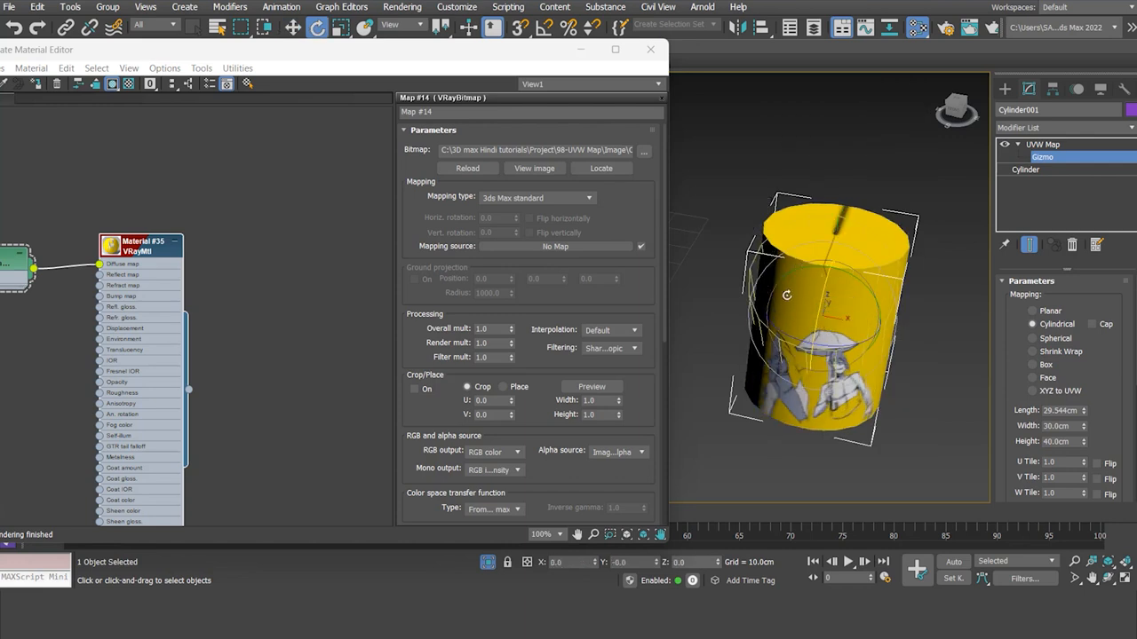
Undo the gizmo rotation, then enable Cap for the cylindrical mapping and inspect the cylinder's top face.
key(ctrl+z)
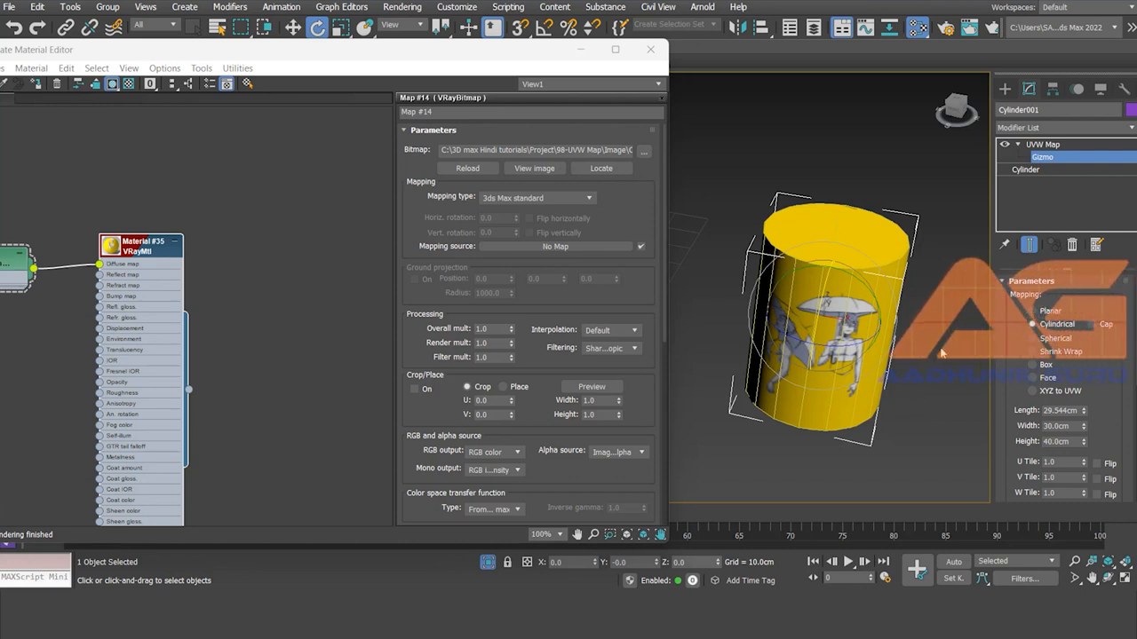
click(1092, 326)
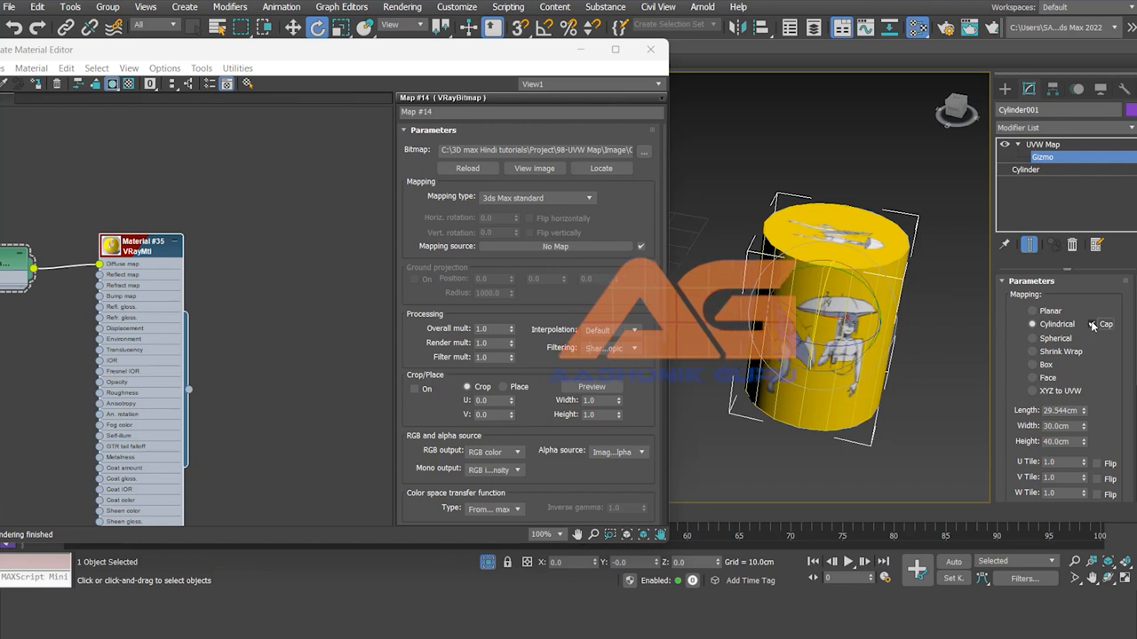
click(1107, 578)
drag(799, 373, 812, 247)
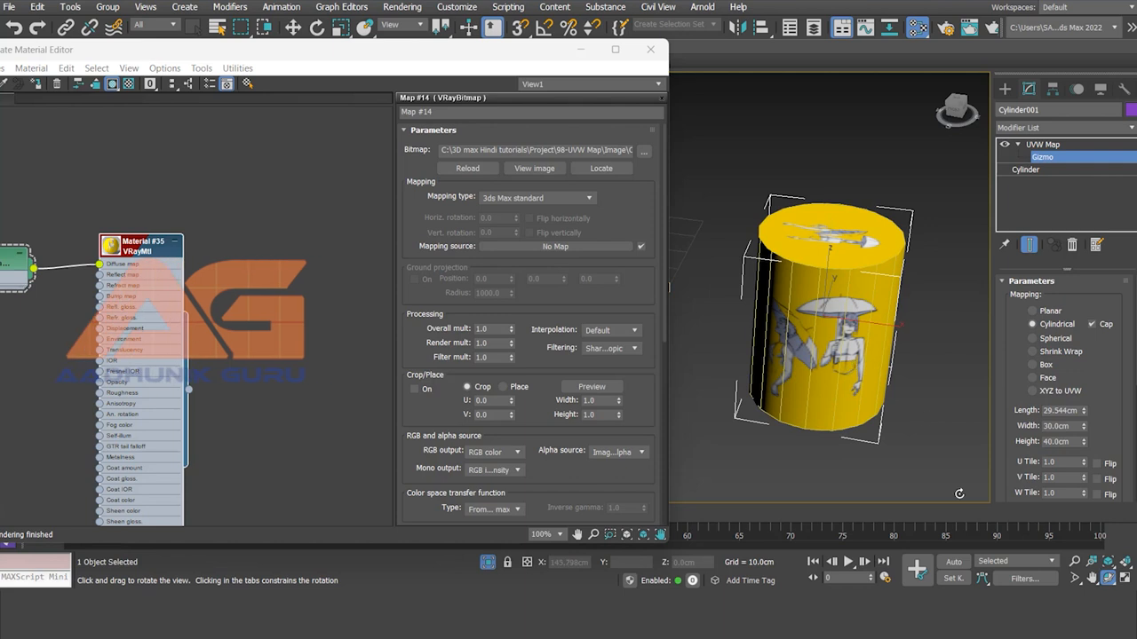
drag(818, 285, 829, 264)
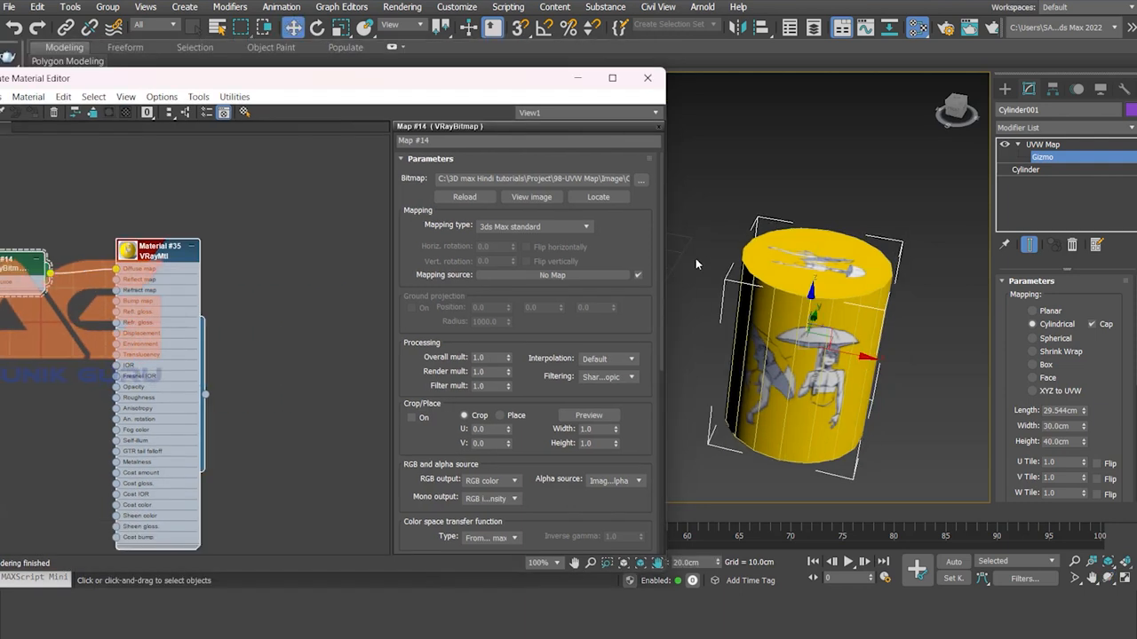
Close the material editor, unhide all objects, and leave gizmo editing with the cylinder deselected.
click(648, 77)
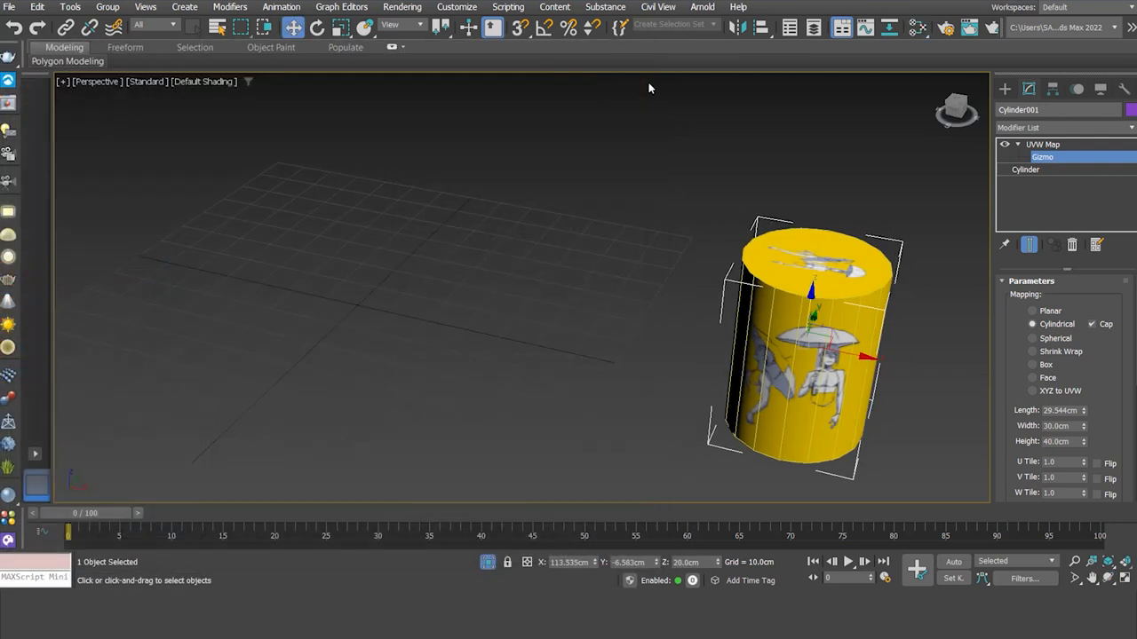
right_click(572, 289)
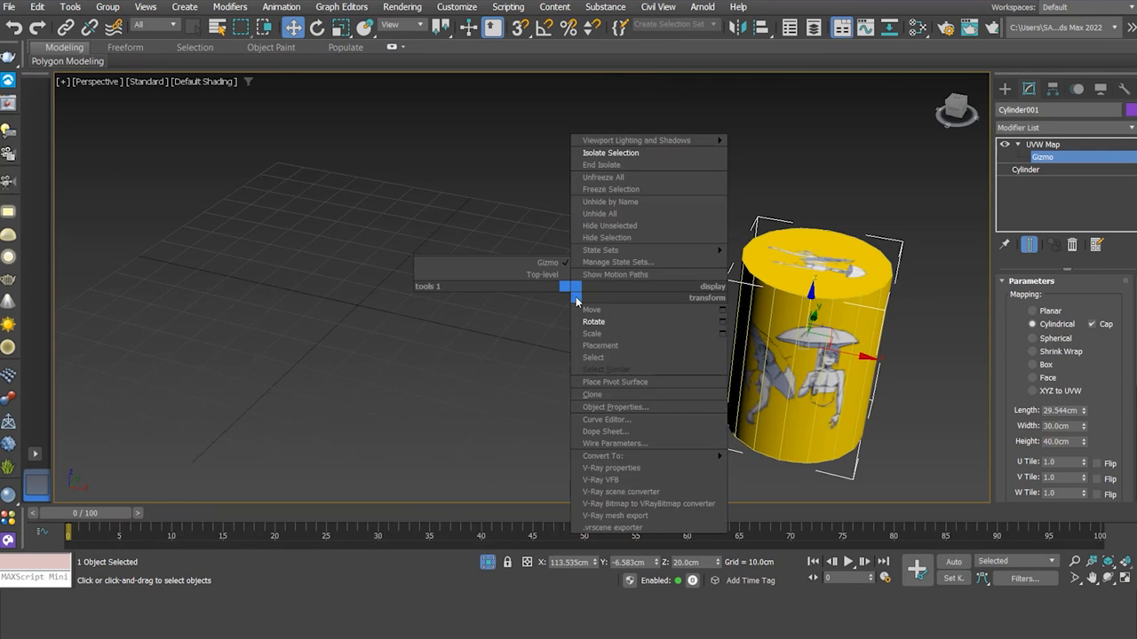
click(600, 213)
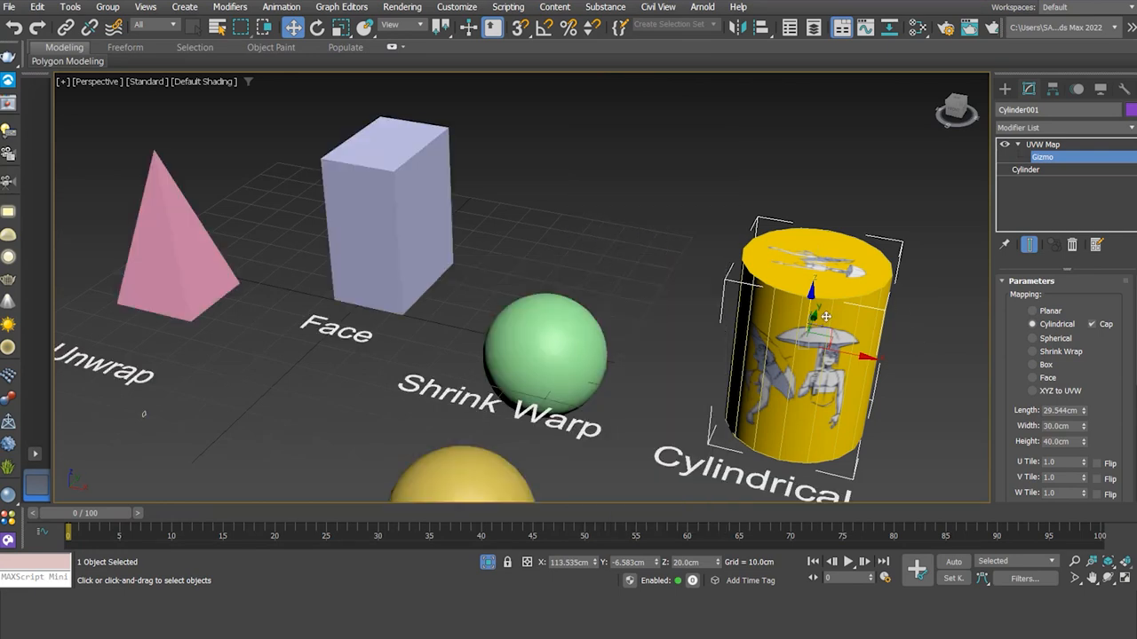
click(1053, 145)
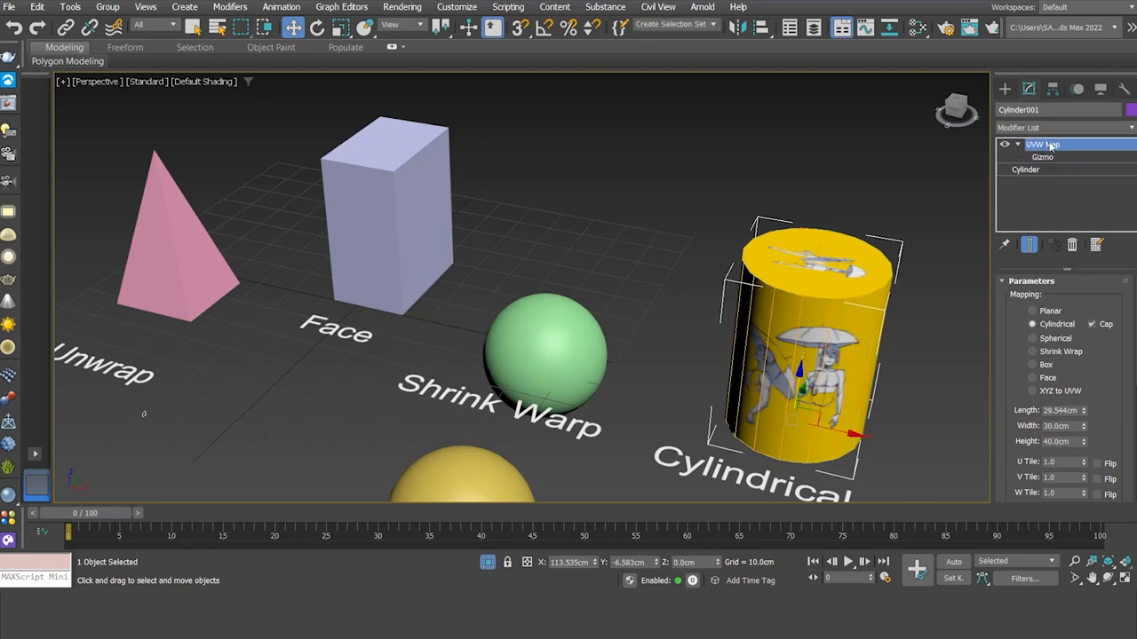
click(834, 165)
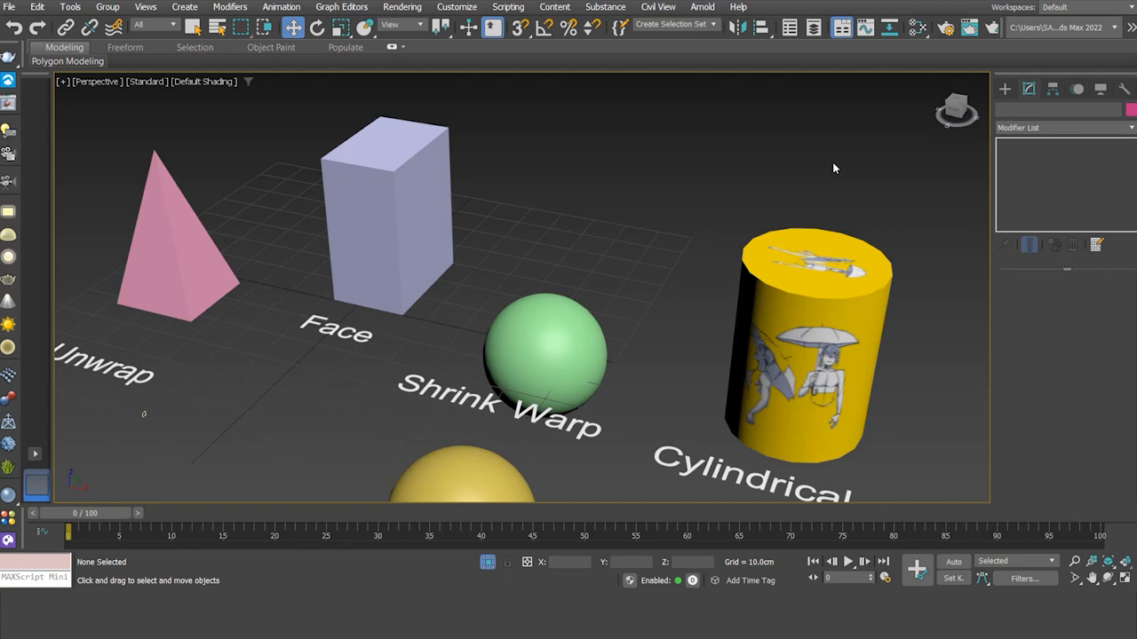
Isolate the green sphere labelled Shrink Warp and frame it in the Perspective view.
click(562, 349)
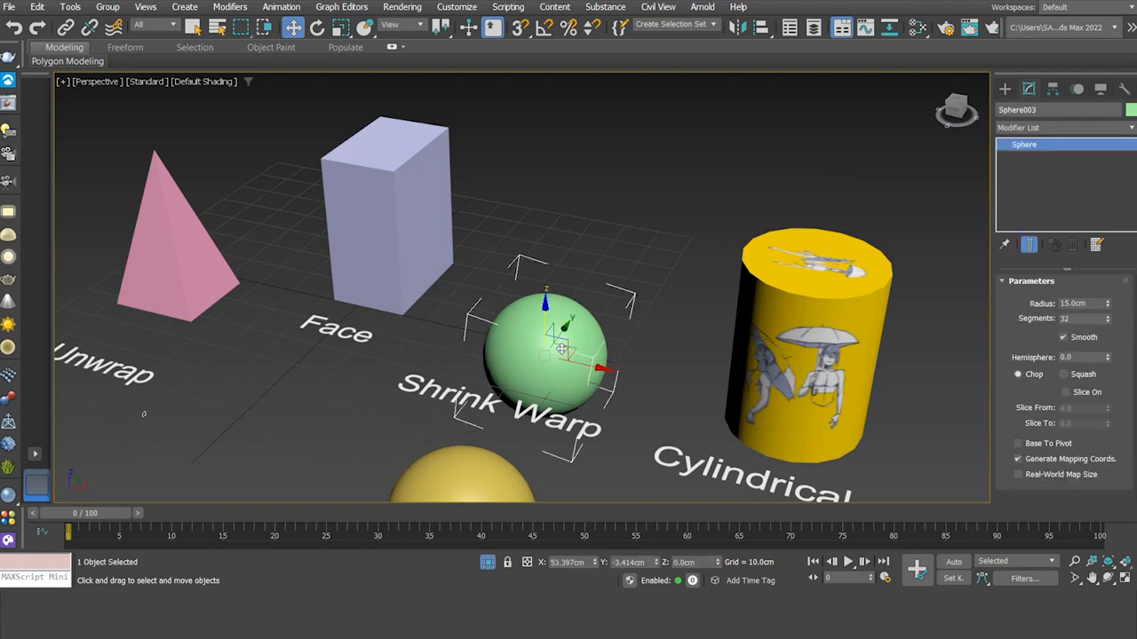
right_click(675, 320)
click(710, 178)
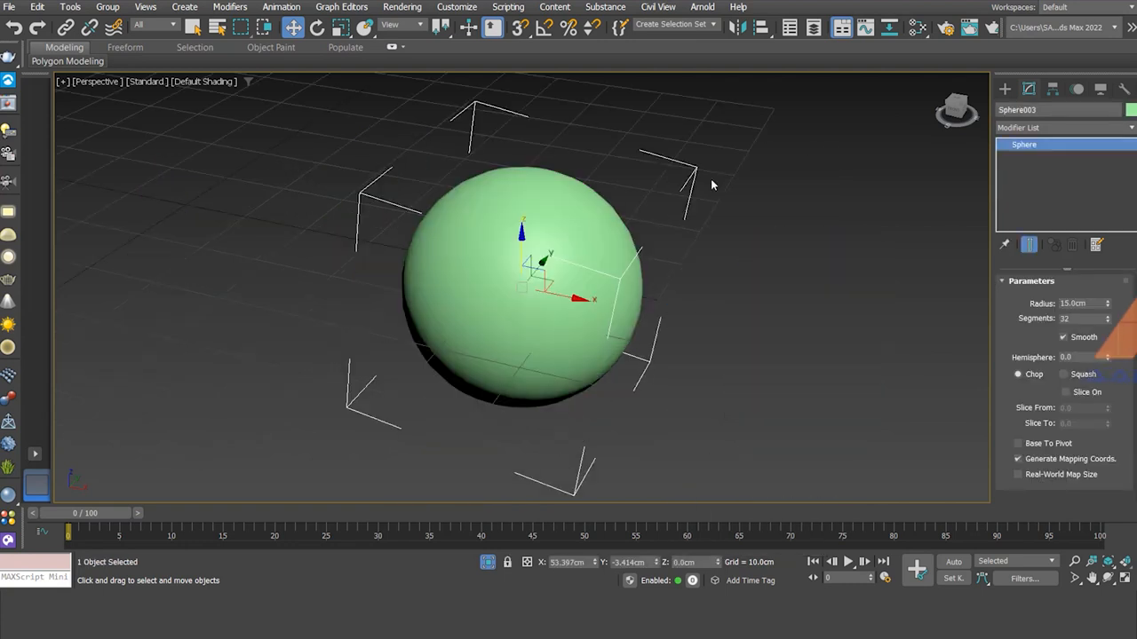
scroll(674, 273, down, 5)
middle_drag(661, 271, 848, 323)
scroll(808, 331, up, 3)
scroll(810, 330, down, 1)
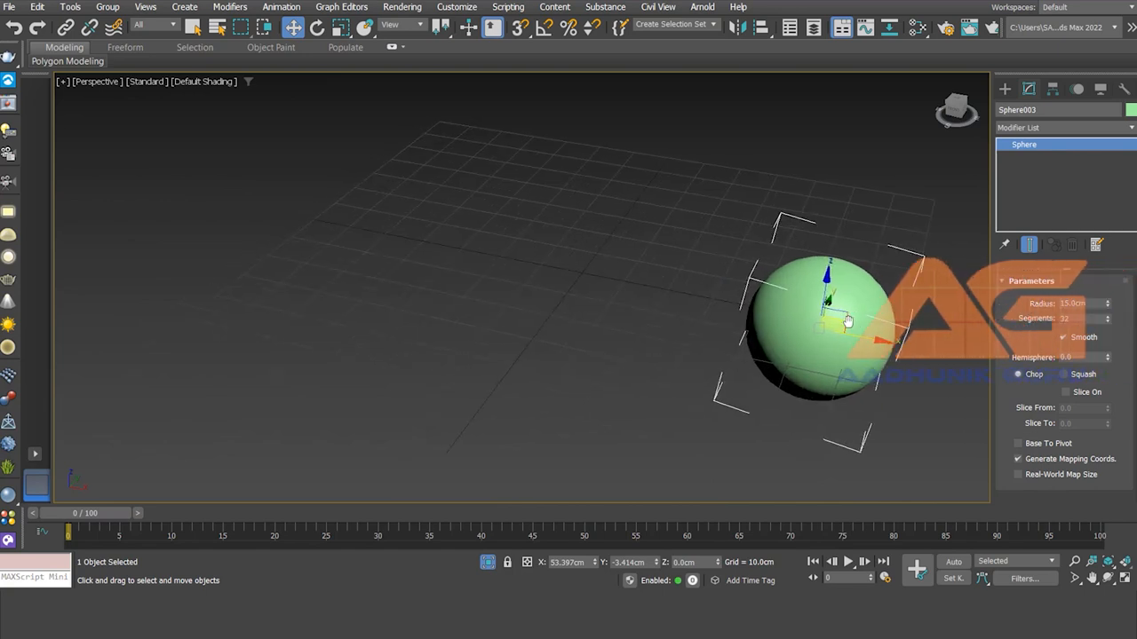
Reopen the Slate Material Editor and add a UVW Map modifier to the green sphere.
click(917, 27)
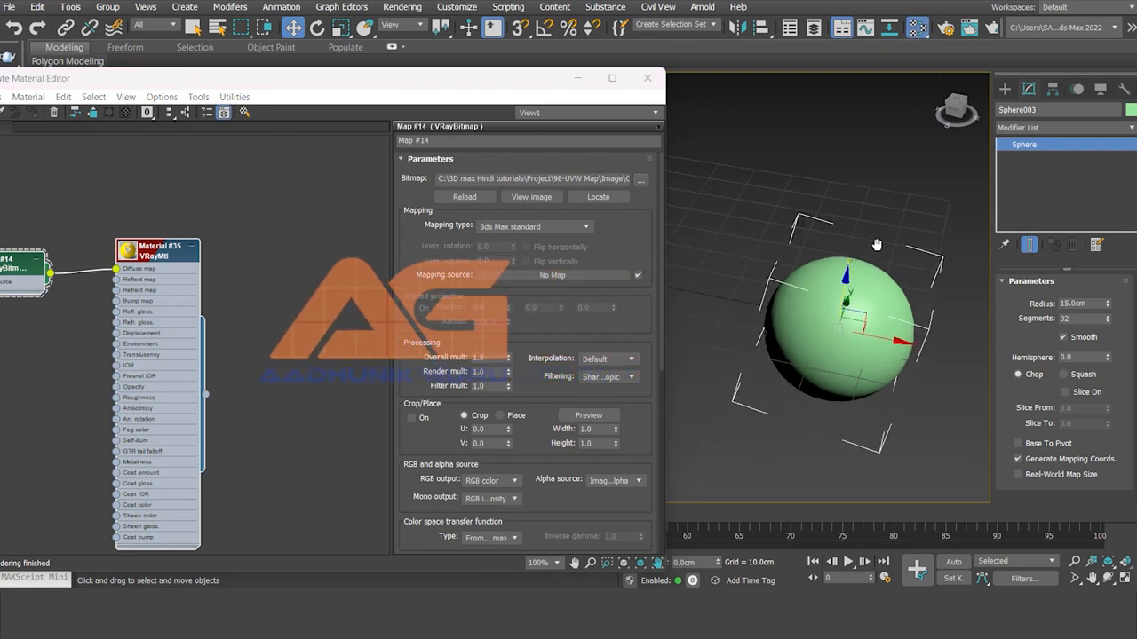
scroll(866, 257, up, 3)
middle_drag(868, 263, 858, 234)
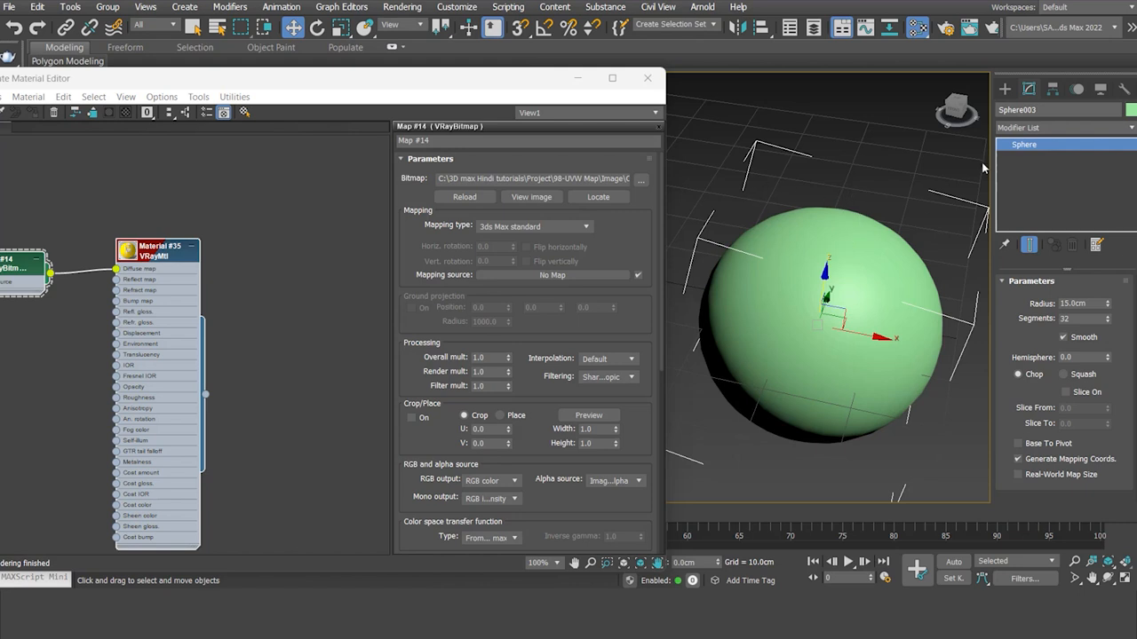
click(1060, 130)
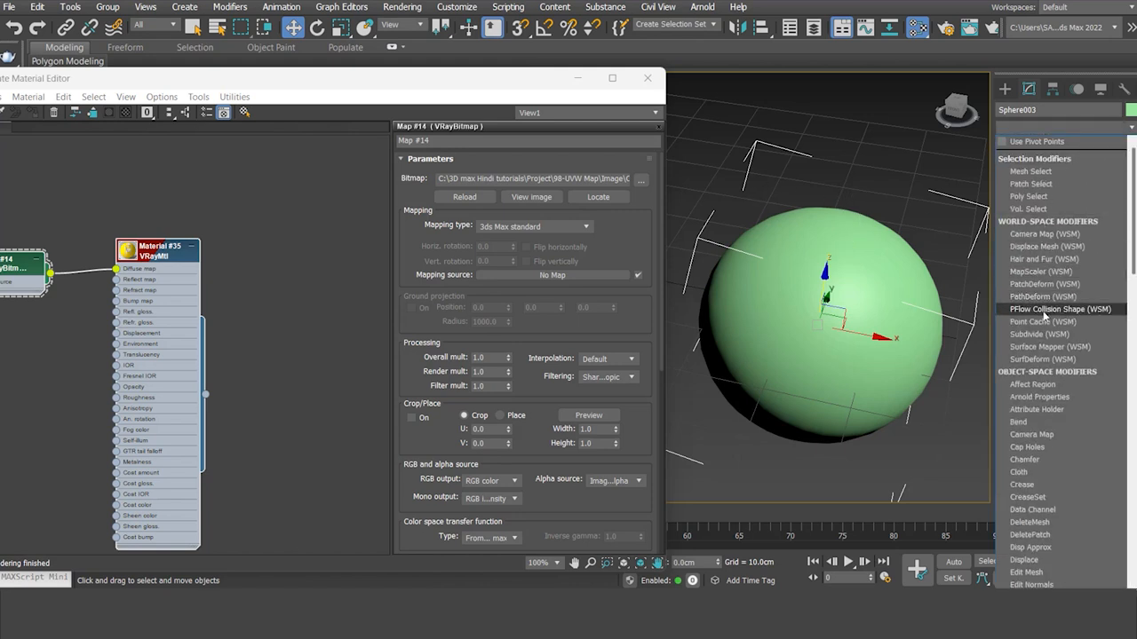
scroll(1044, 315, down, 20)
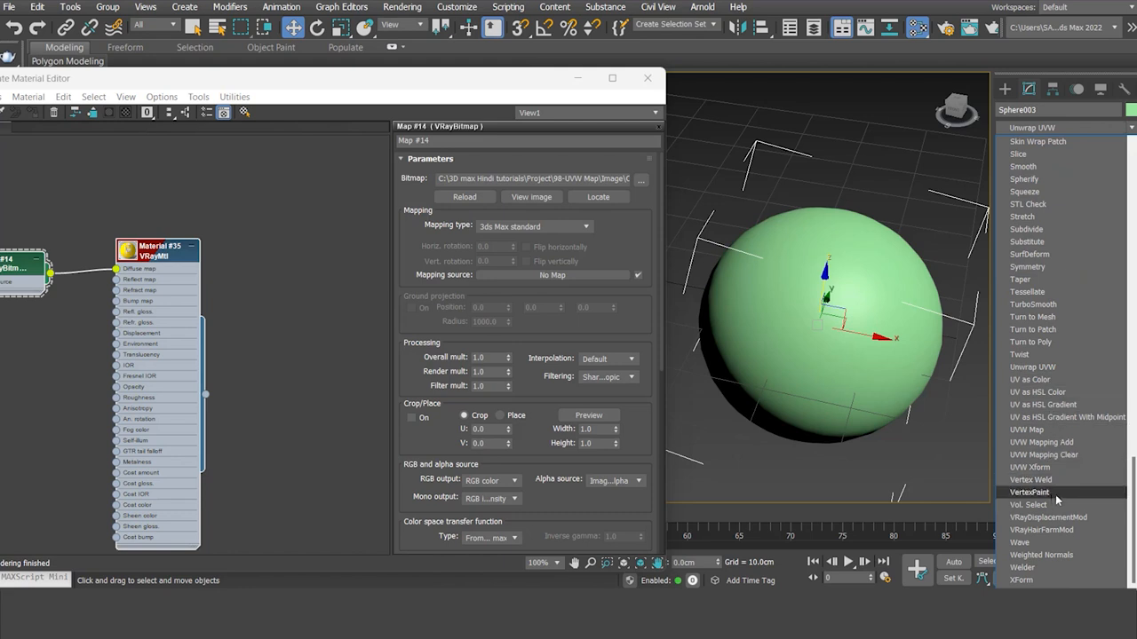
click(1040, 430)
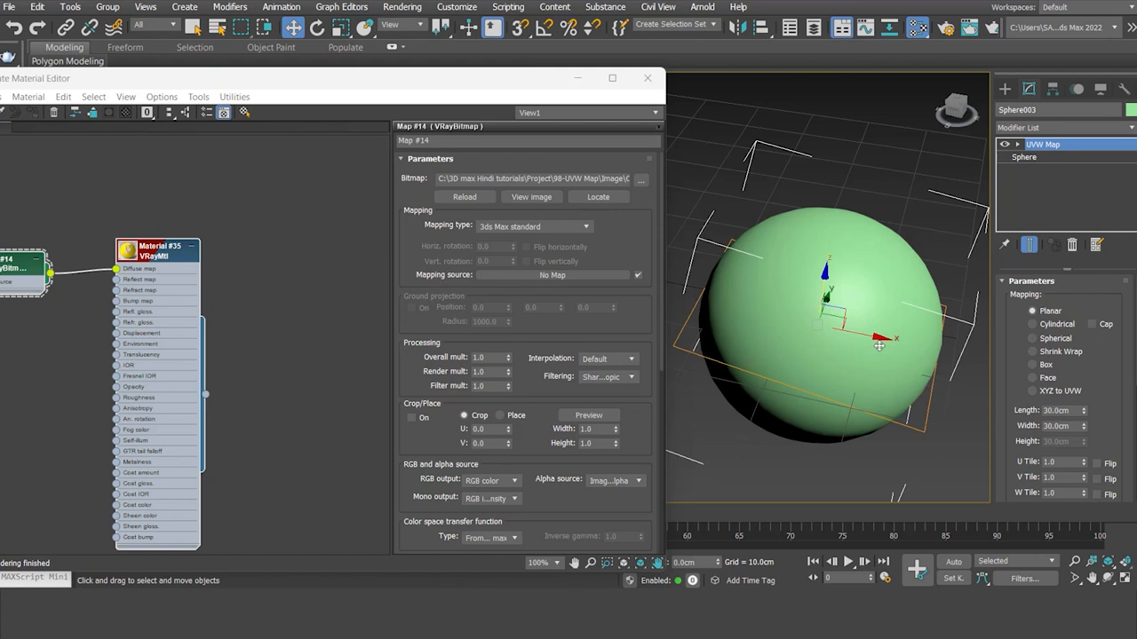
scroll(848, 335, down, 3)
middle_drag(848, 333, 854, 349)
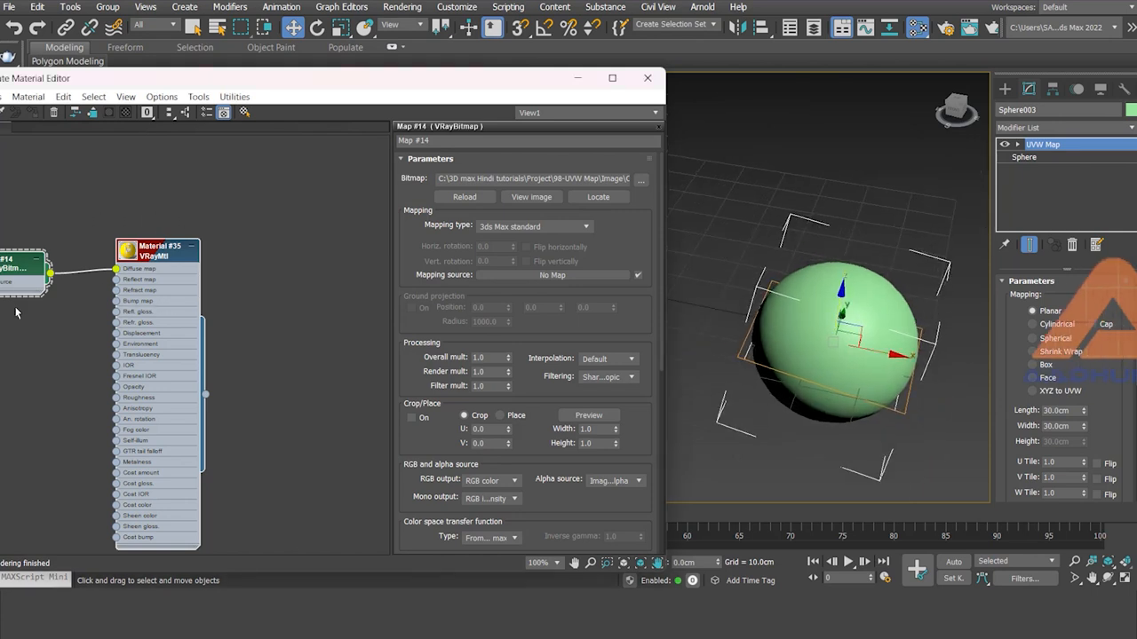
Delete the old material nodes from the editor and create a new VRayMtl material.
key(Delete)
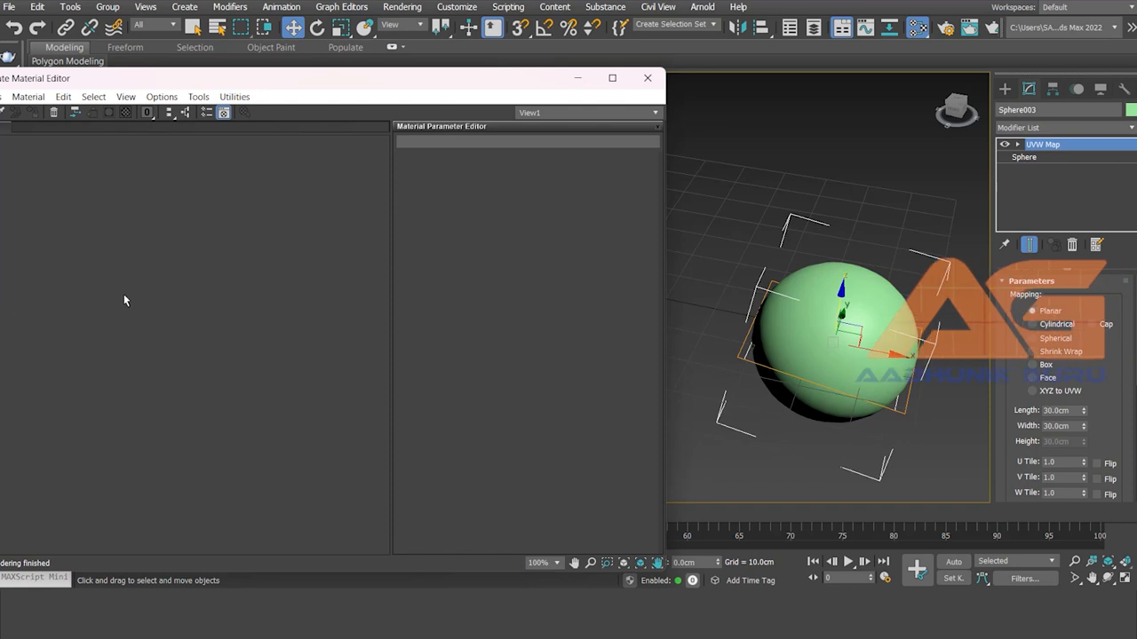
right_click(230, 318)
mouse_move(275, 328)
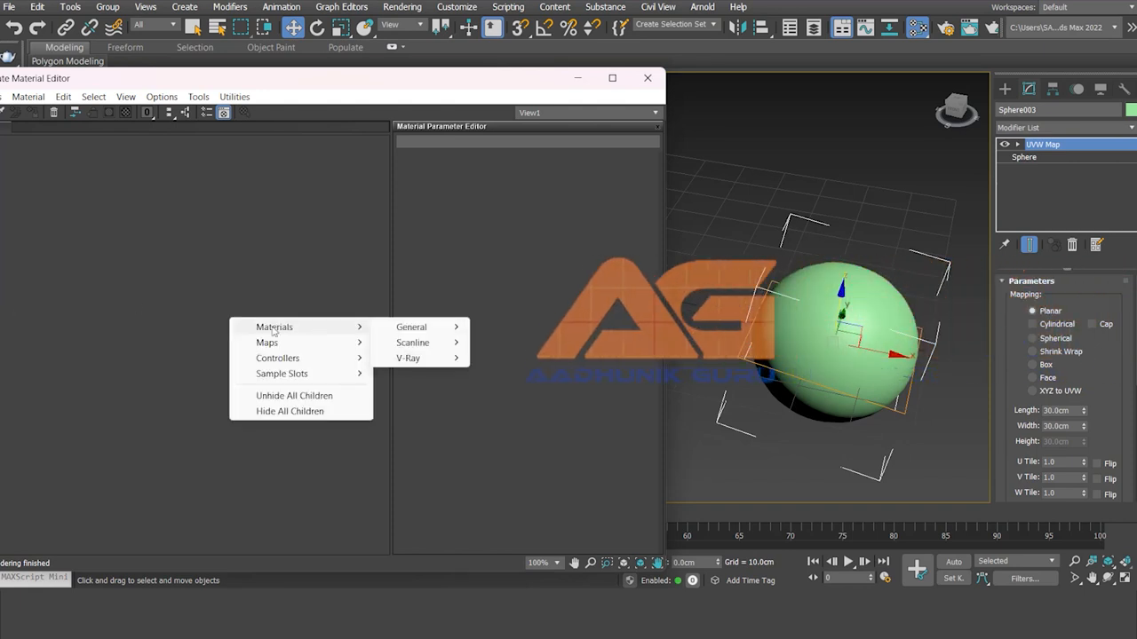
mouse_move(409, 358)
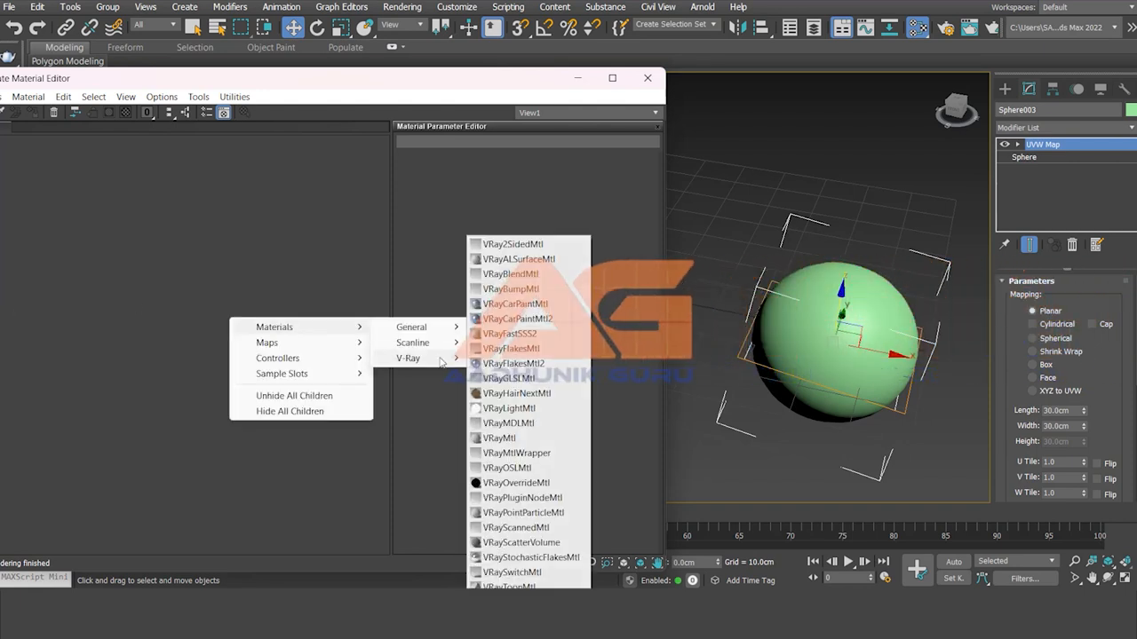
click(499, 439)
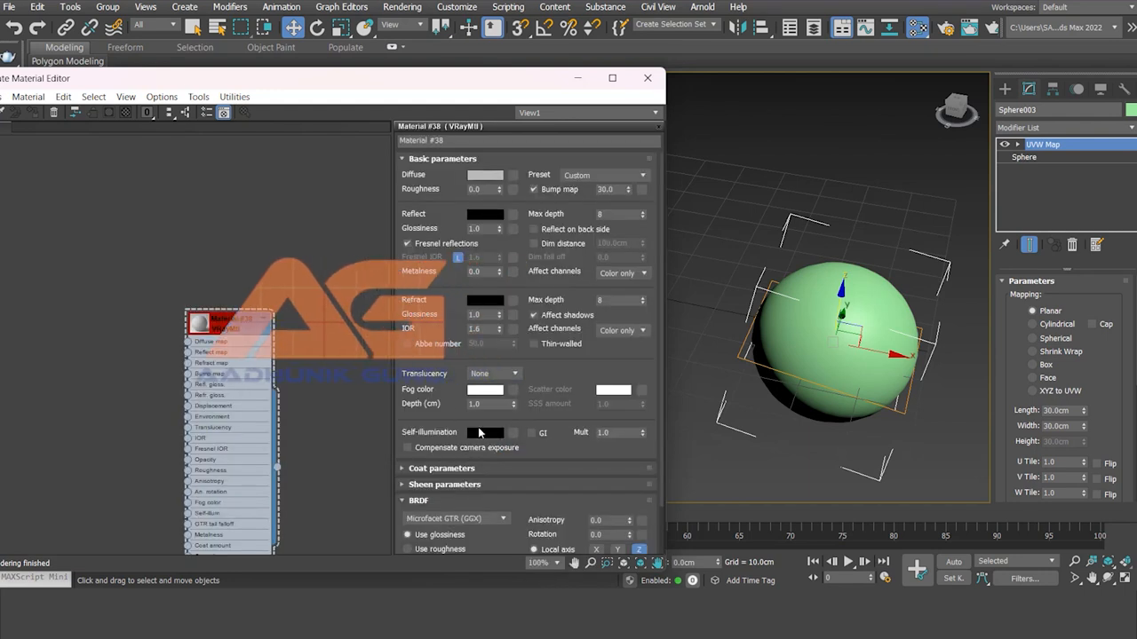
Add a VRayBitmap to the VRayMtl's diffuse map and load the checkered image from the Image folder.
click(512, 189)
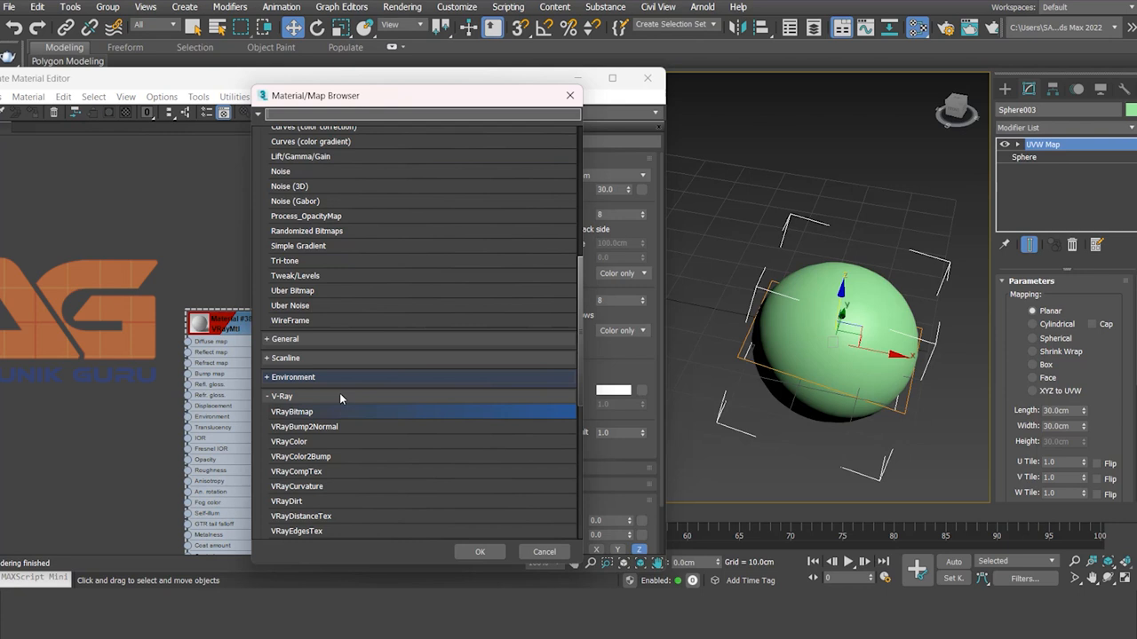
double_click(290, 411)
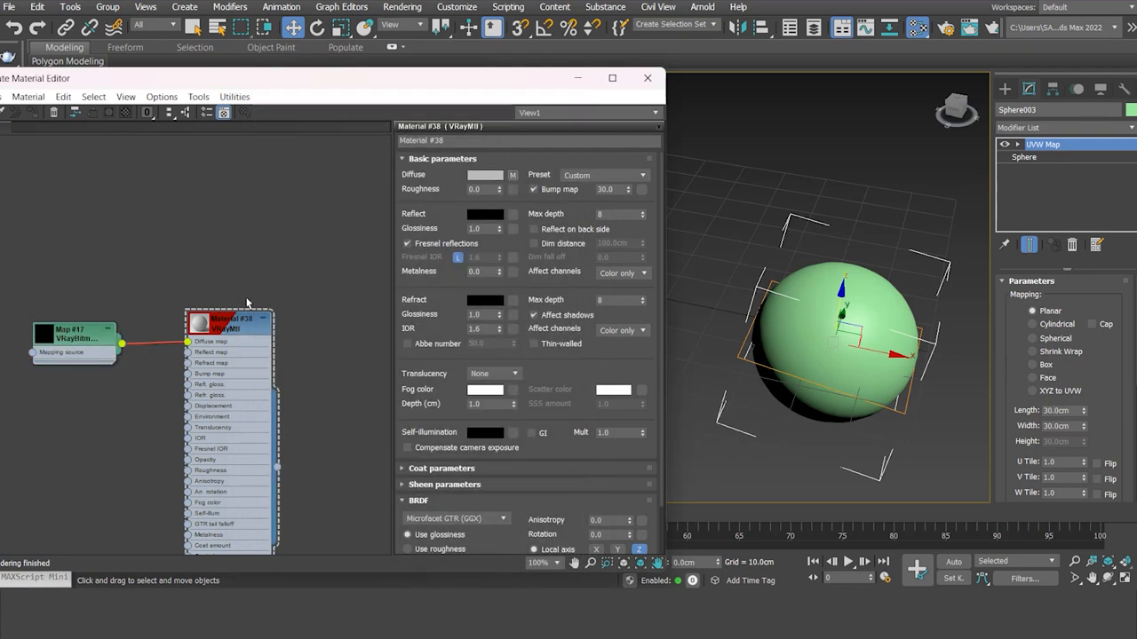
click(512, 176)
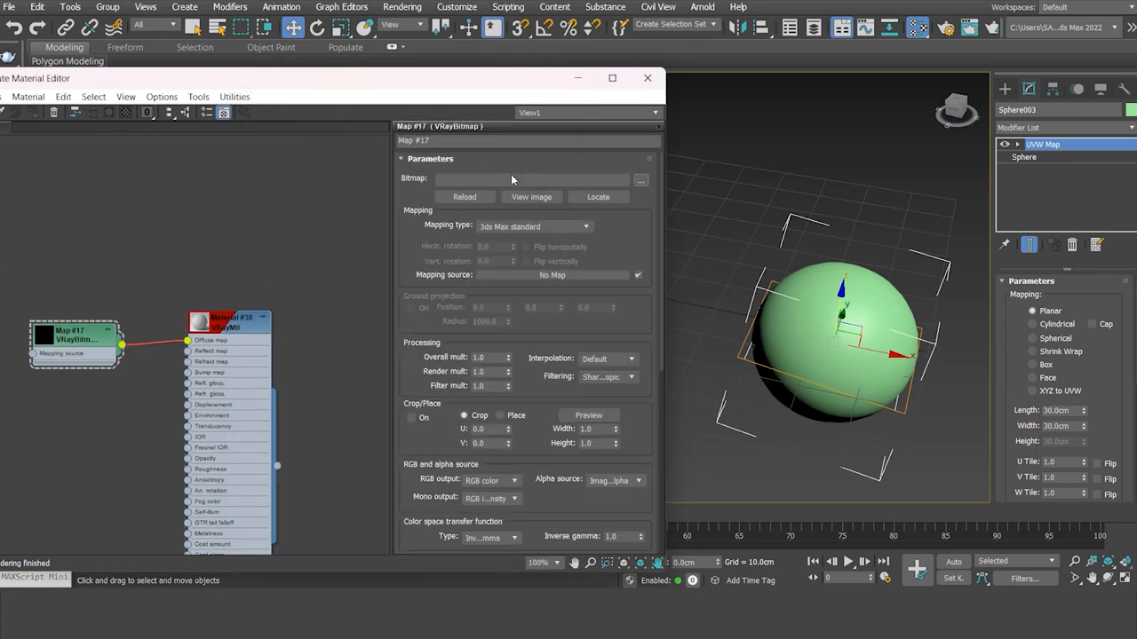
click(643, 180)
click(111, 455)
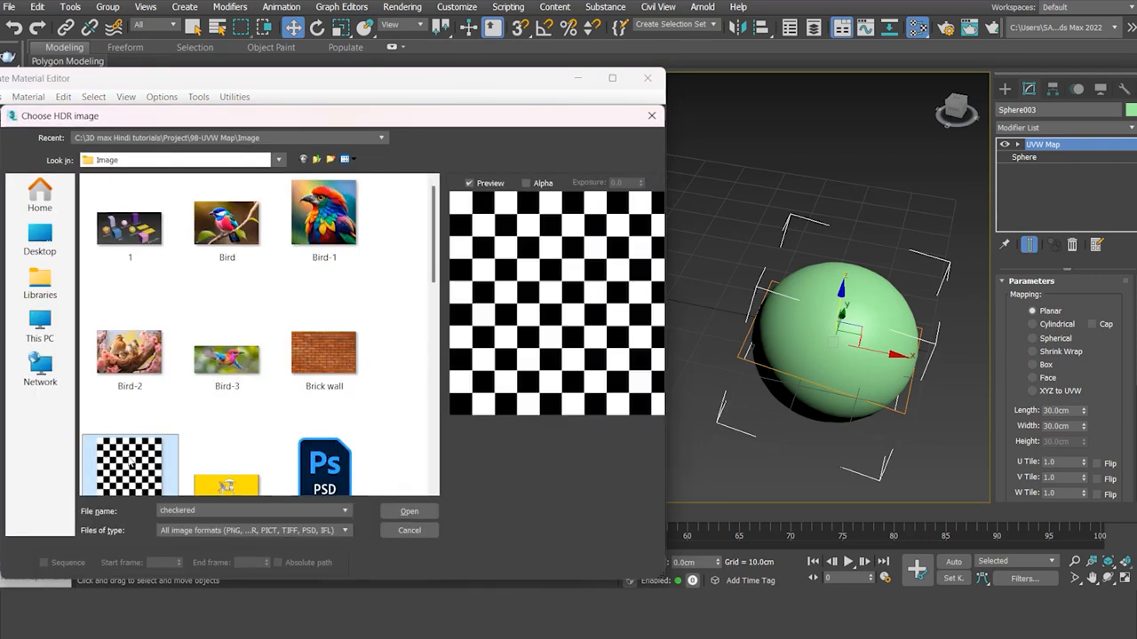
click(411, 512)
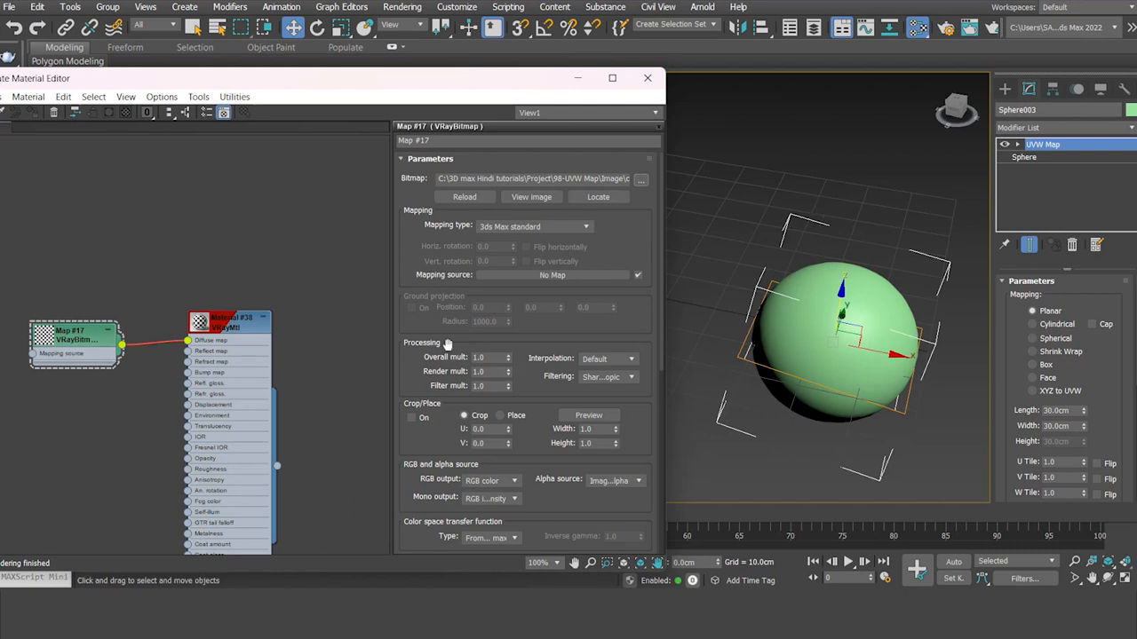
Assign the checkered material to the sphere and set its UVW Map mapping type to Spherical.
click(84, 337)
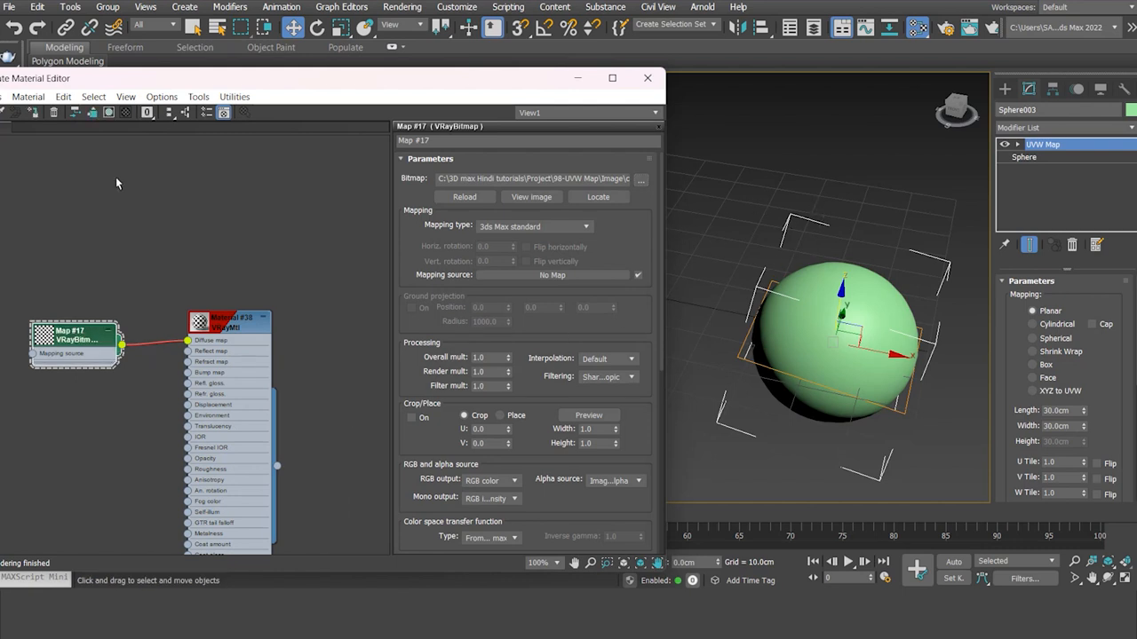
click(33, 112)
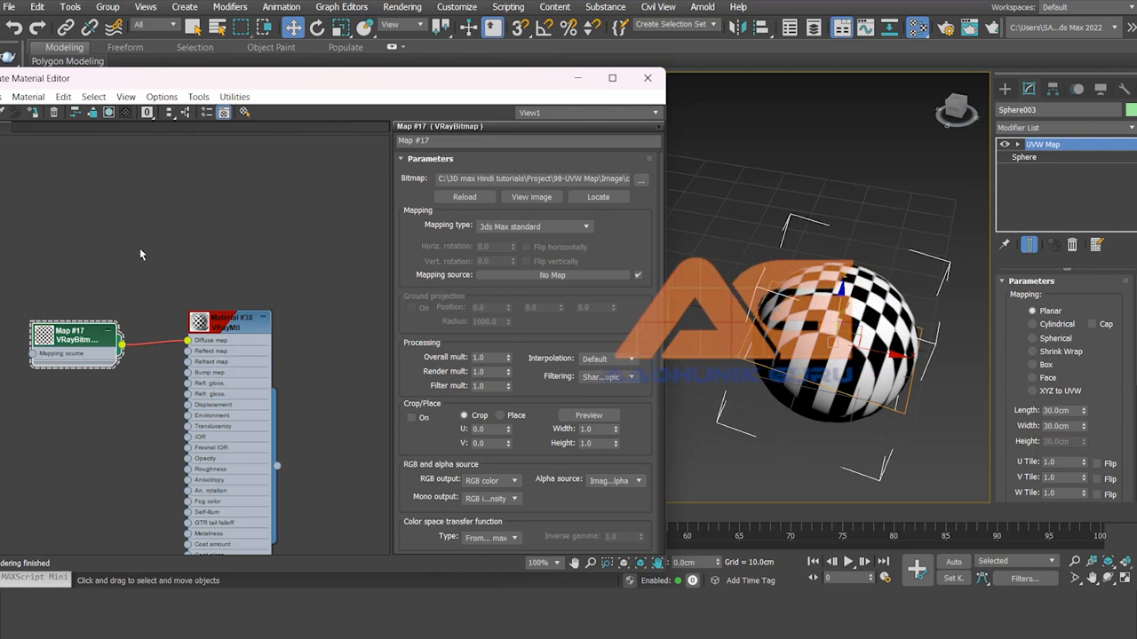
click(1032, 339)
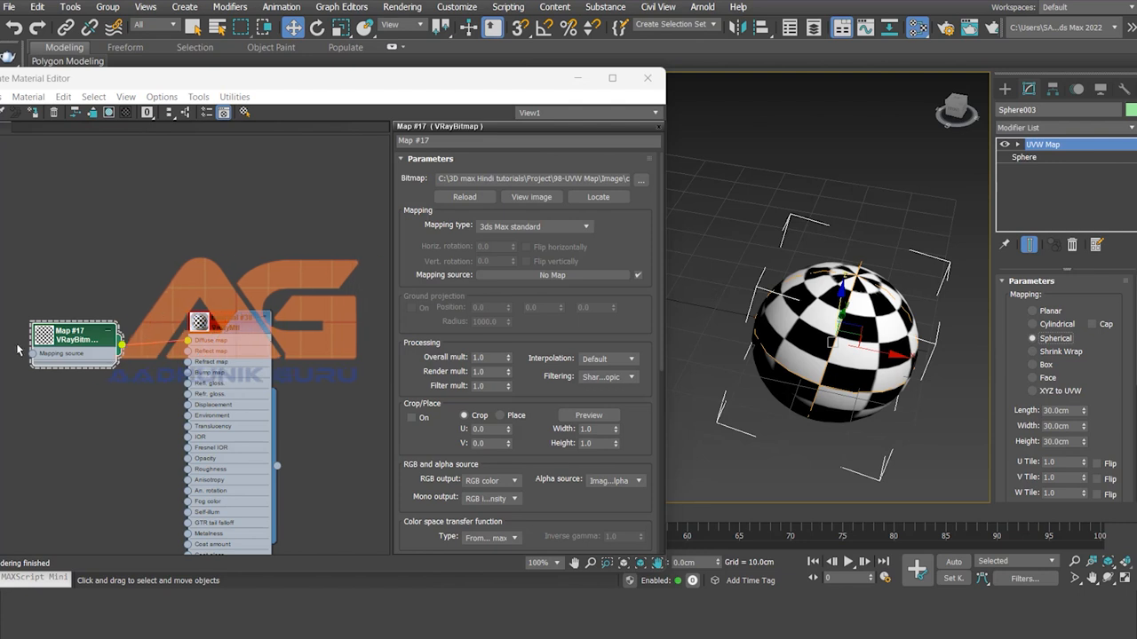
Enlarge the checkered map's node preview and orbit around the sphere to examine how the pattern wraps at its pole.
double_click(45, 336)
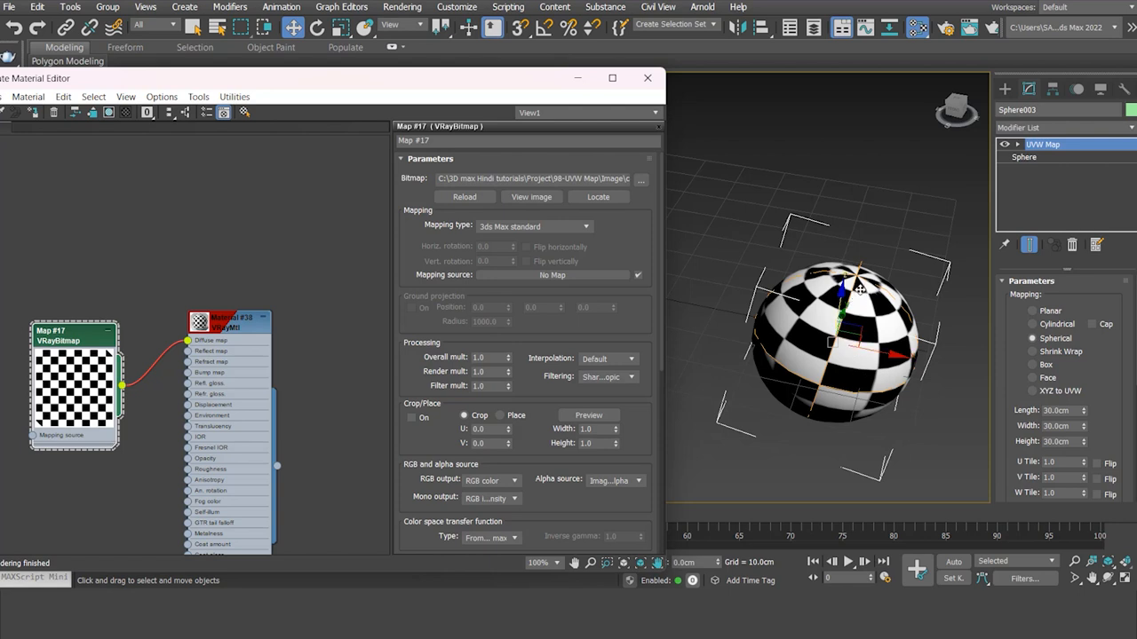
click(578, 80)
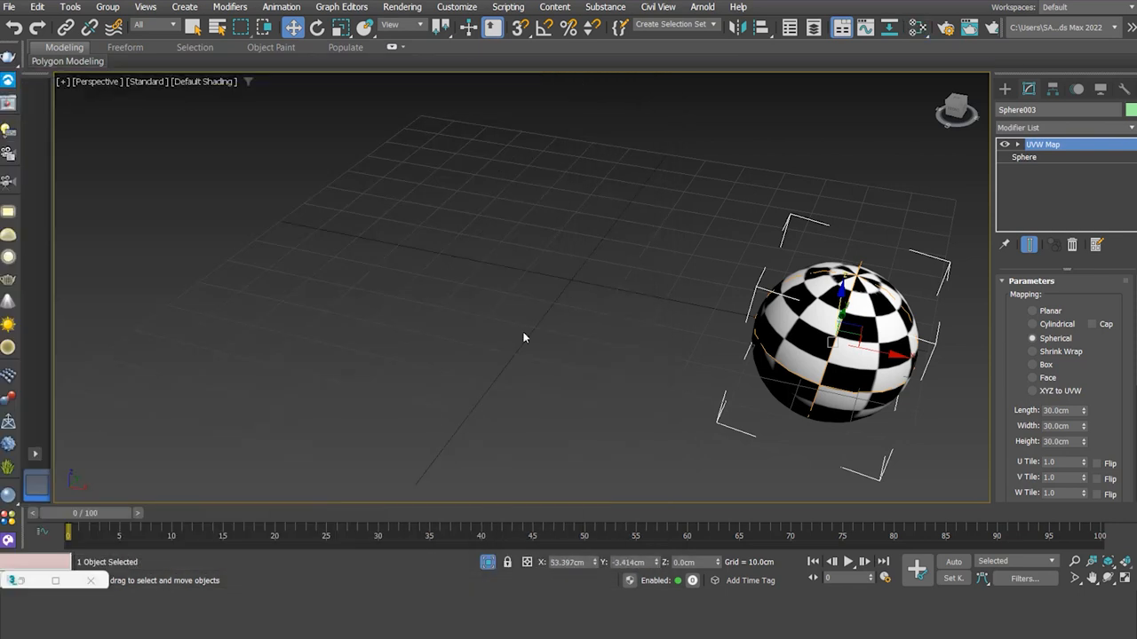
click(1108, 579)
mouse_move(510, 313)
mouse_down()
mouse_move(529, 201)
mouse_move(523, 294)
mouse_move(511, 300)
mouse_up()
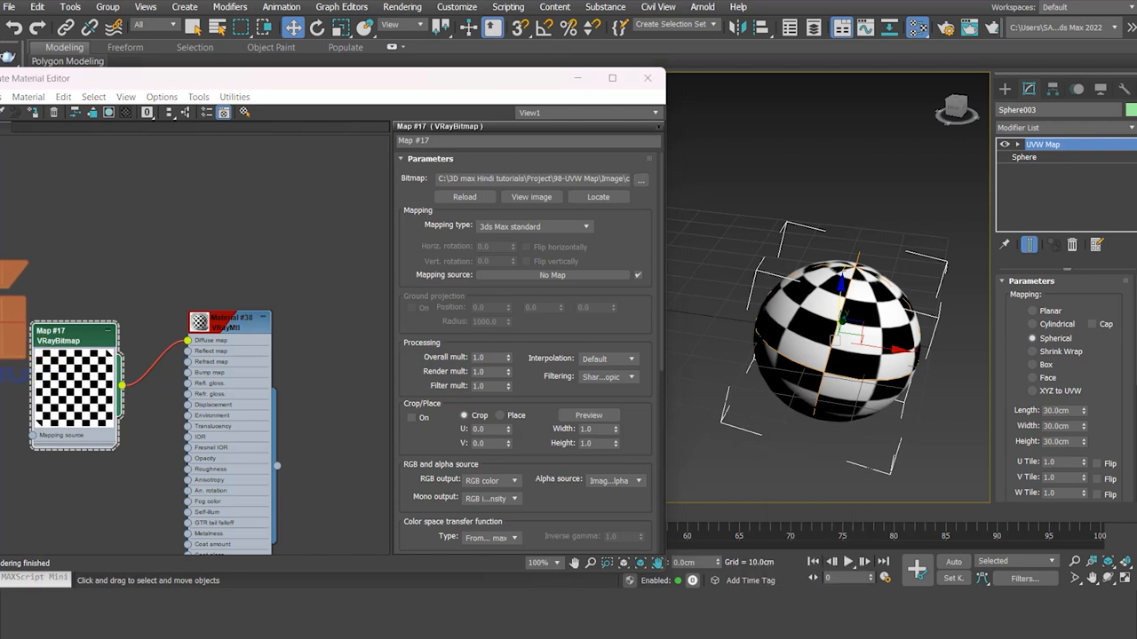
Switch to the image viewer to examine the wrapped-cloth reference photo hero.jpg, then minimize it.
key(alt+Tab)
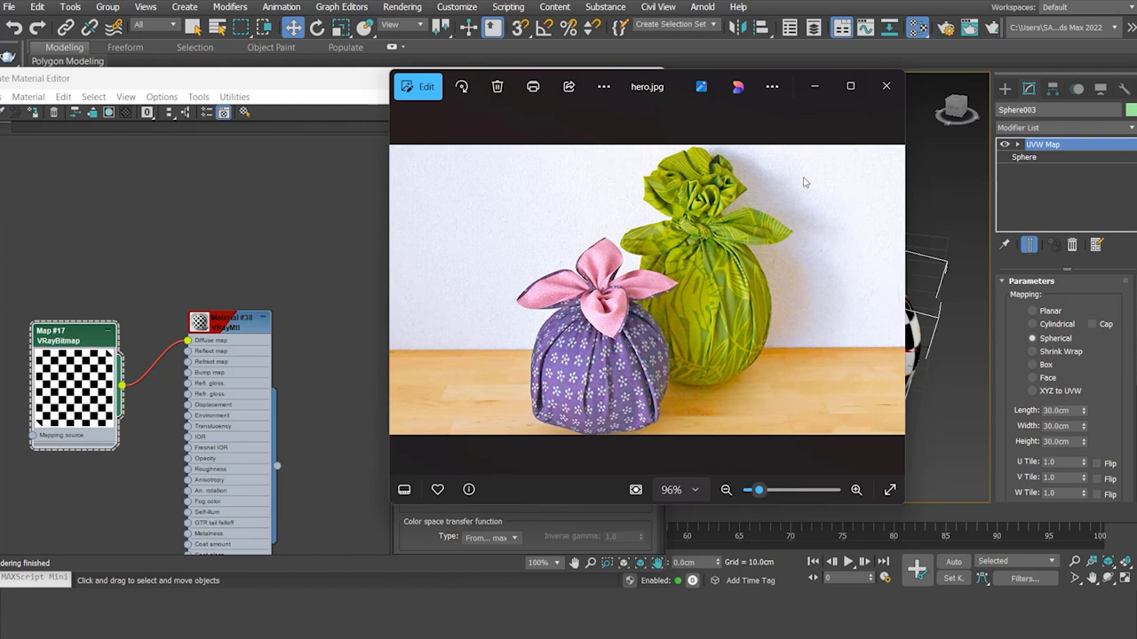
click(815, 89)
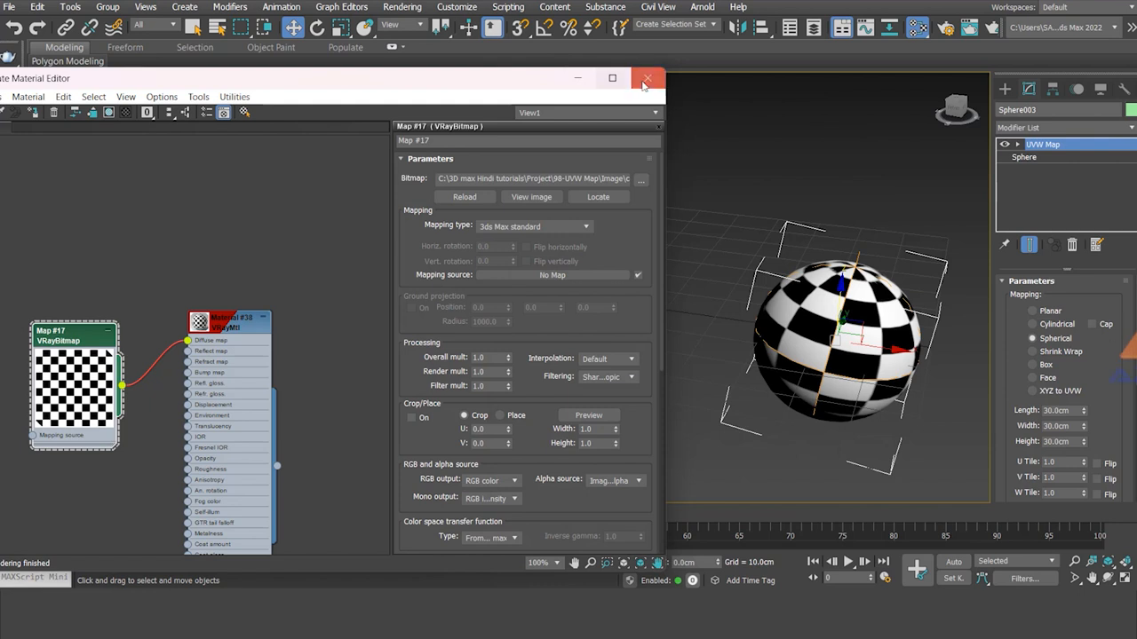
Close the material editor and clone the checkered sphere along the X axis as one independent copy beside the original.
click(643, 86)
middle_drag(766, 285, 561, 274)
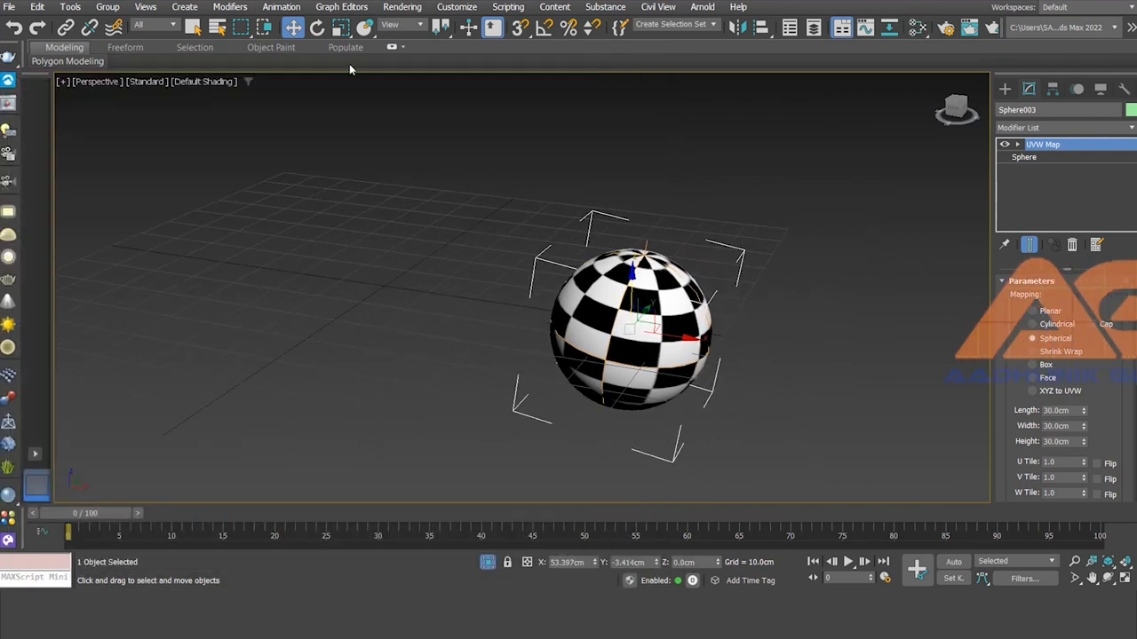
shift+drag(681, 337, 433, 302)
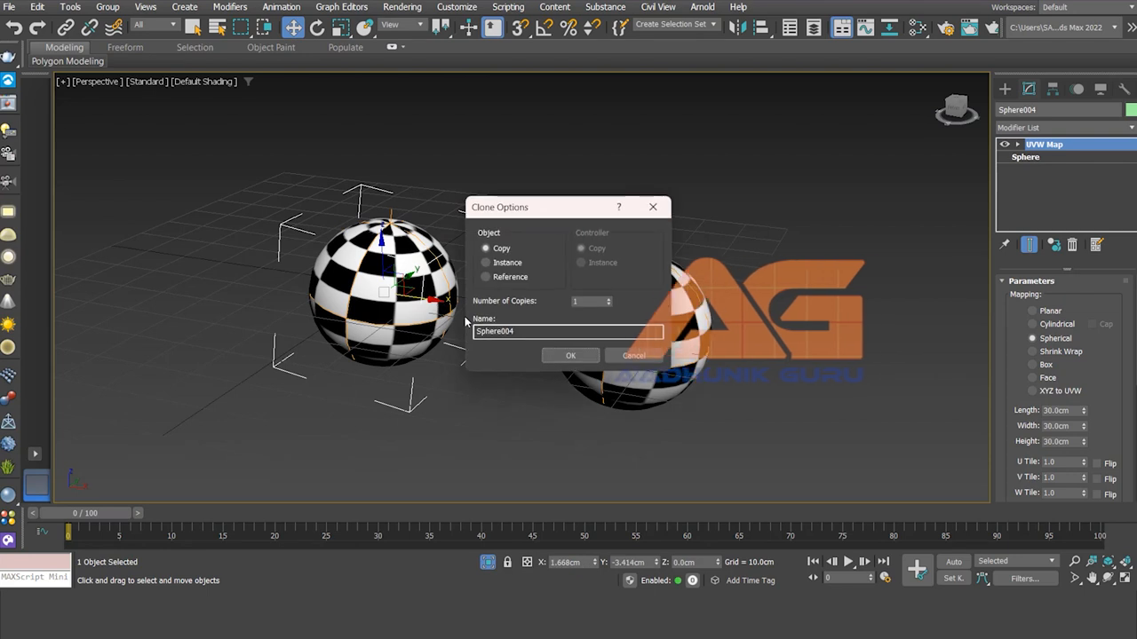
click(571, 358)
mouse_move(485, 312)
middle_down()
mouse_move(515, 347)
mouse_move(543, 353)
middle_up()
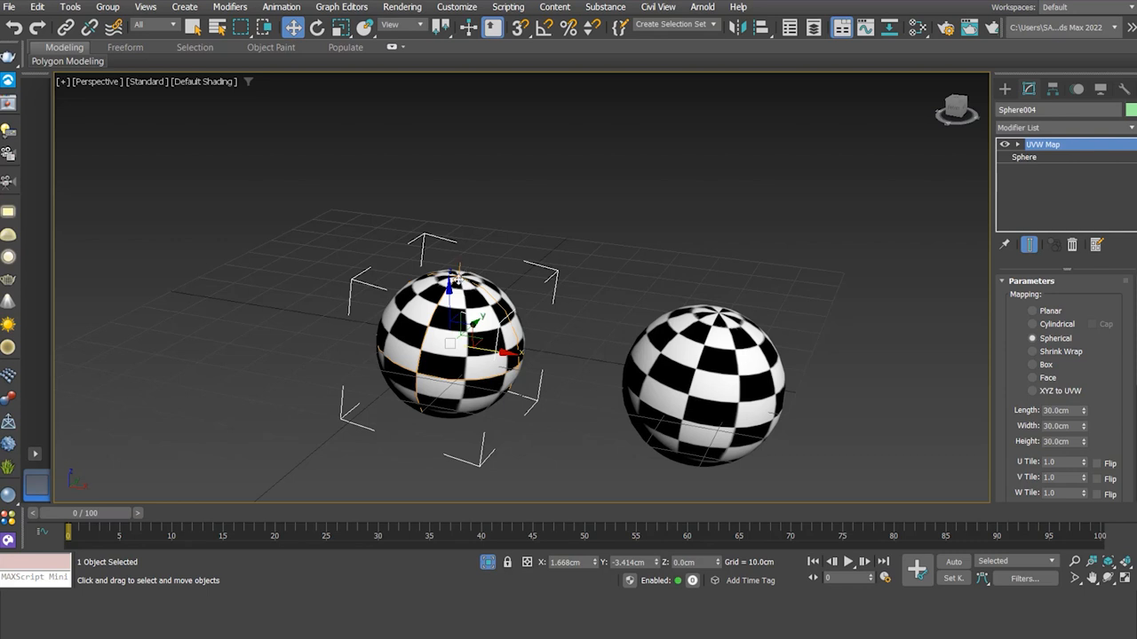
Select the copied sphere and set its UVW Map mapping type to Shrink Wrap.
click(705, 396)
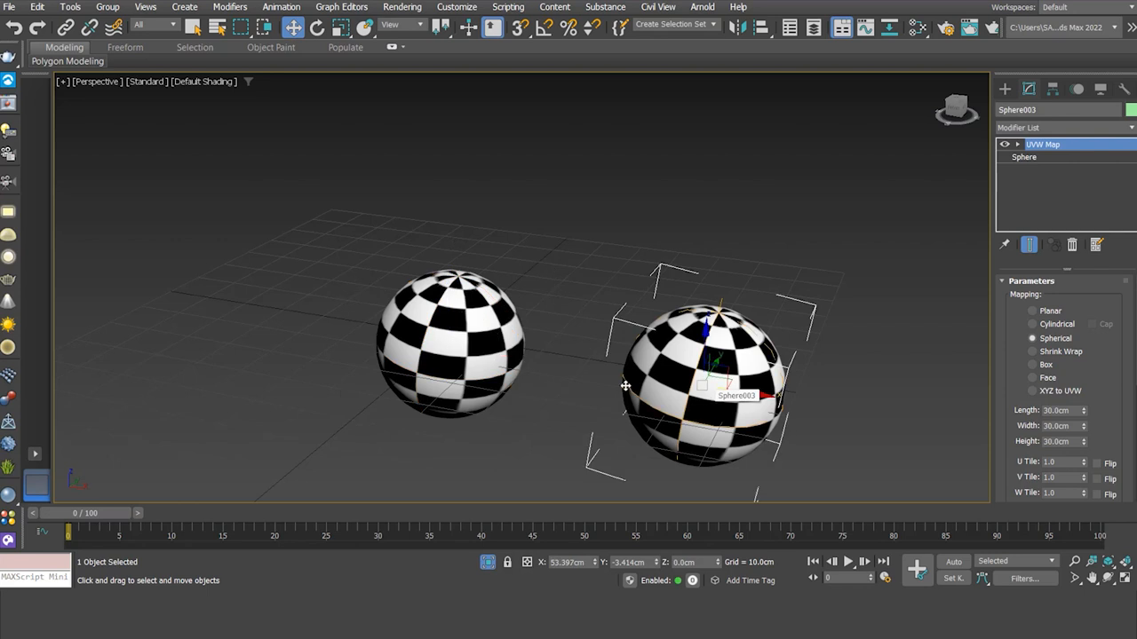
click(463, 357)
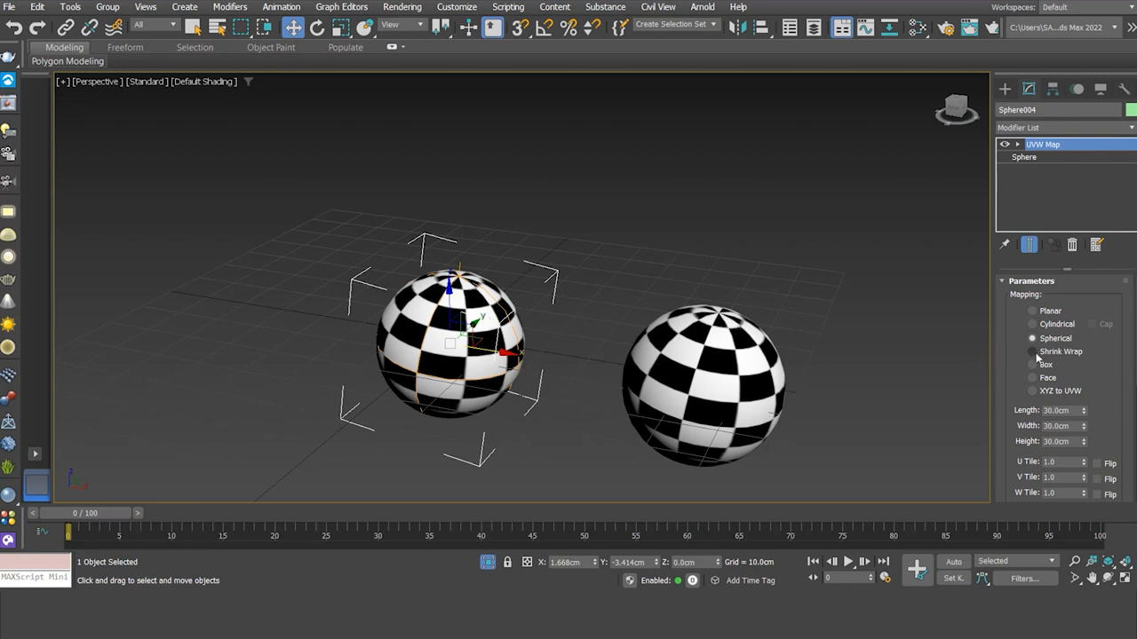
click(1033, 353)
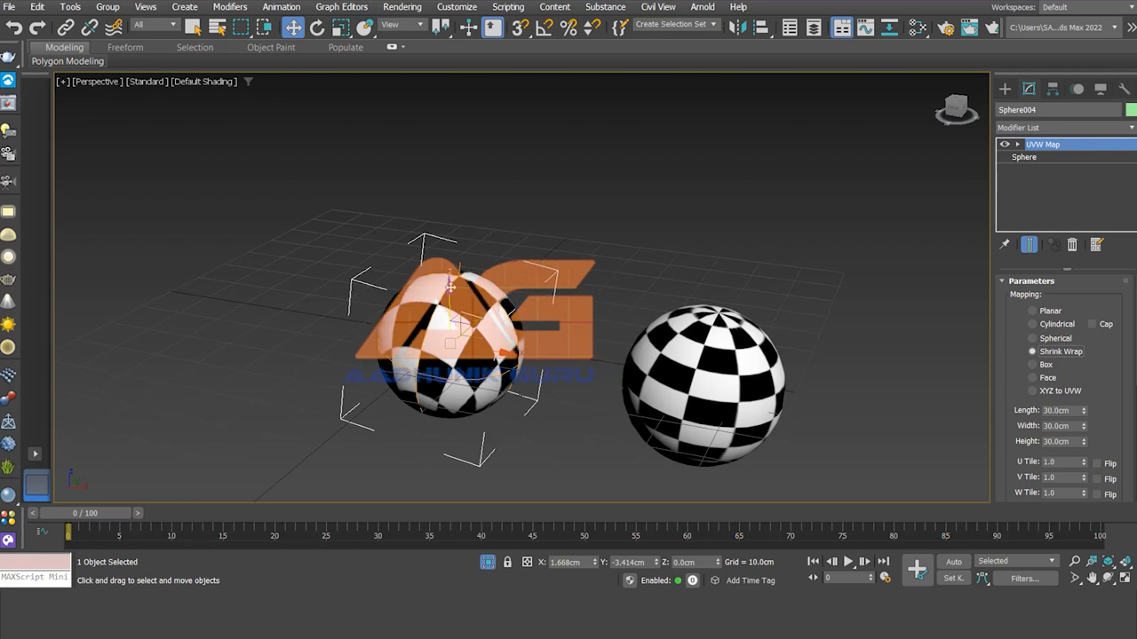
Rotate the shrink-wrapped sphere and the spherical-mapped one to compare their patterns, and undo the rotations.
right_click(613, 256)
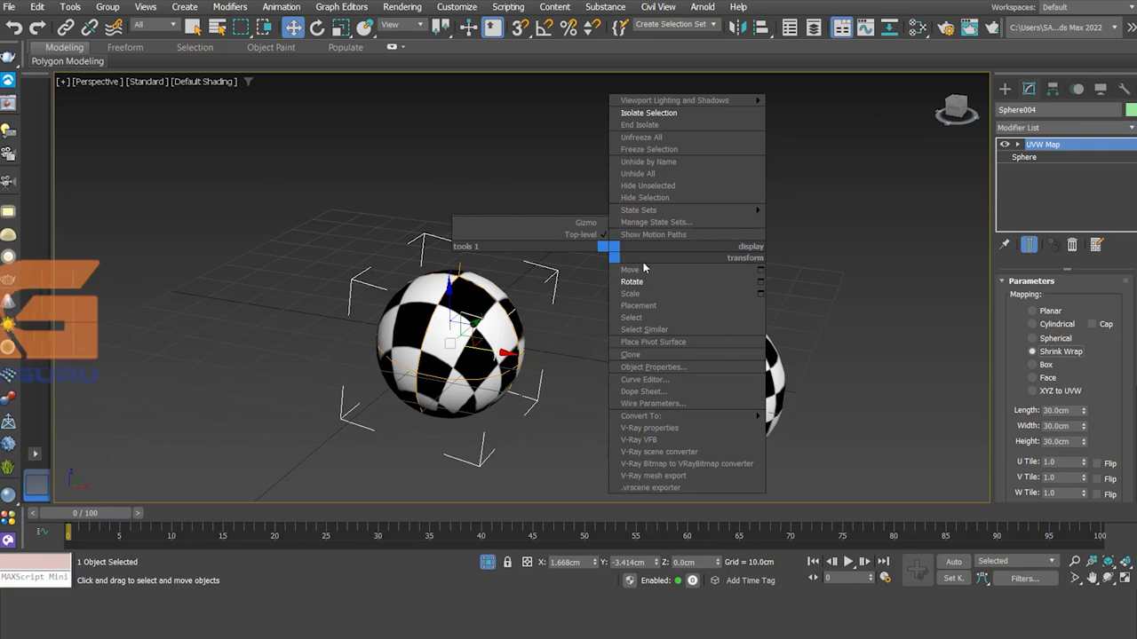
click(641, 281)
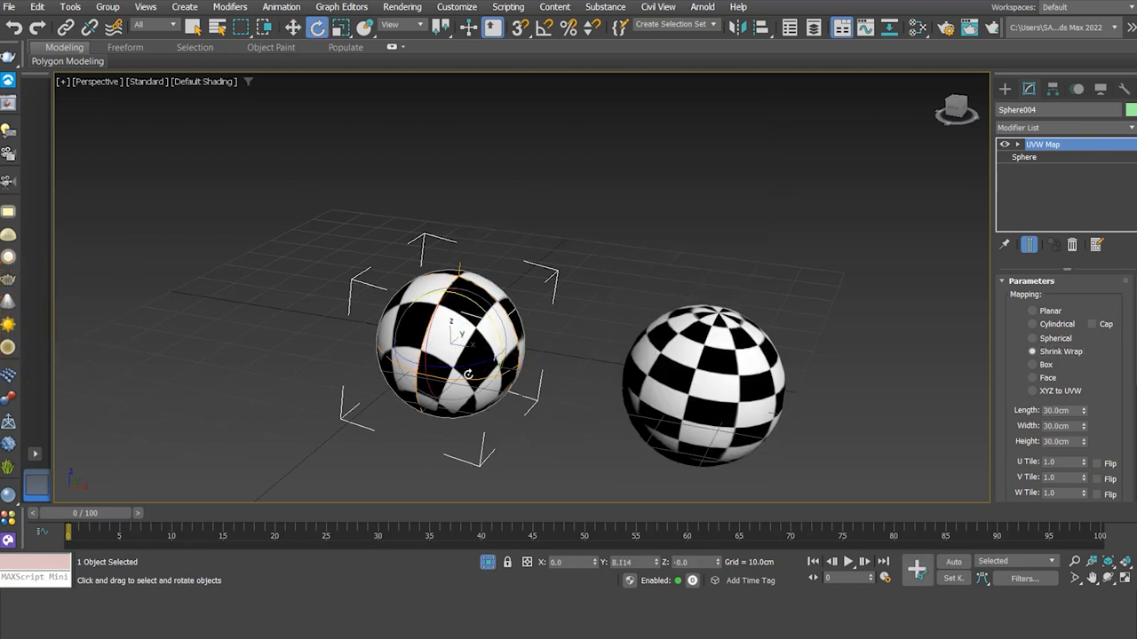
mouse_move(425, 348)
mouse_down()
mouse_move(431, 315)
mouse_move(433, 330)
mouse_up()
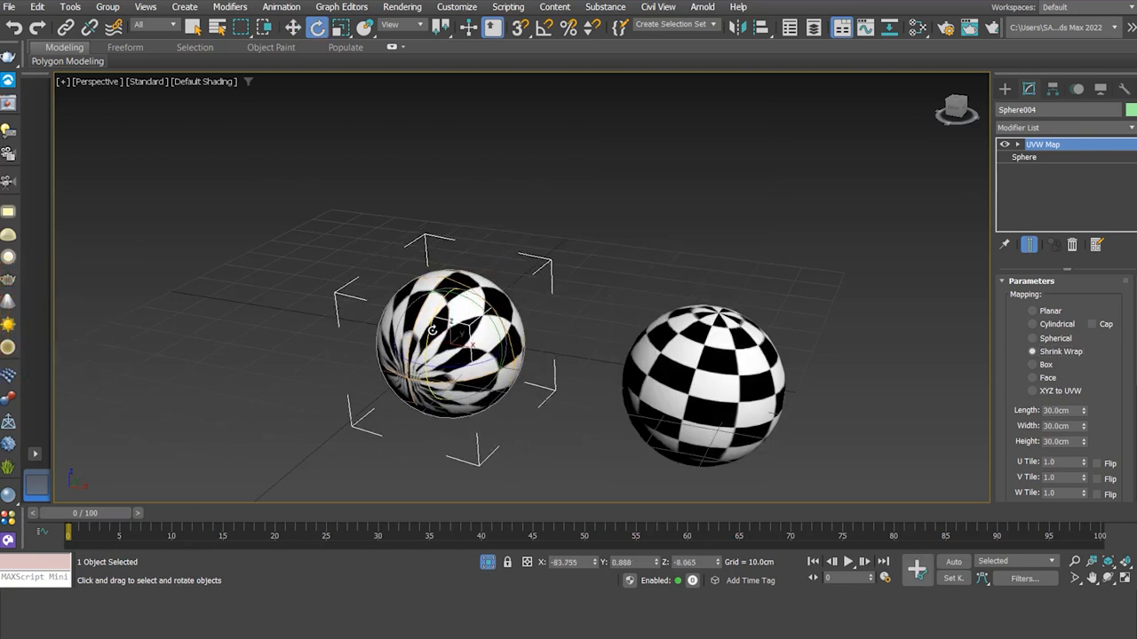
click(707, 366)
mouse_move(700, 375)
mouse_down()
mouse_move(709, 359)
mouse_move(708, 377)
mouse_move(702, 367)
mouse_up()
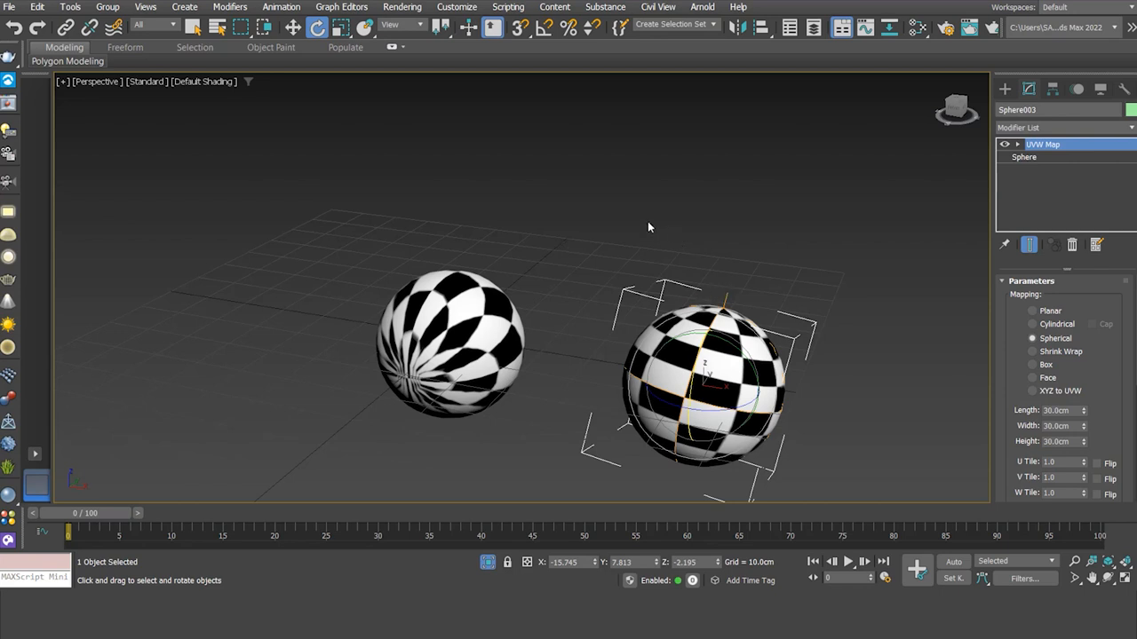
key(ctrl+z)
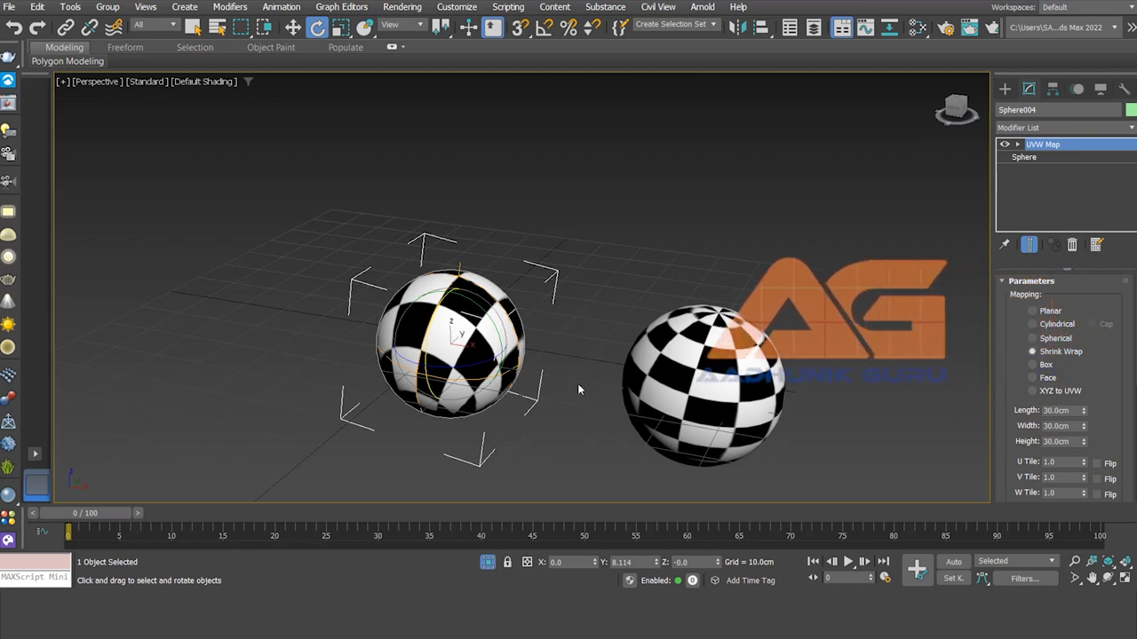
End the isolation and delete the plain yellow sphere behind the Spherical label.
right_click(629, 295)
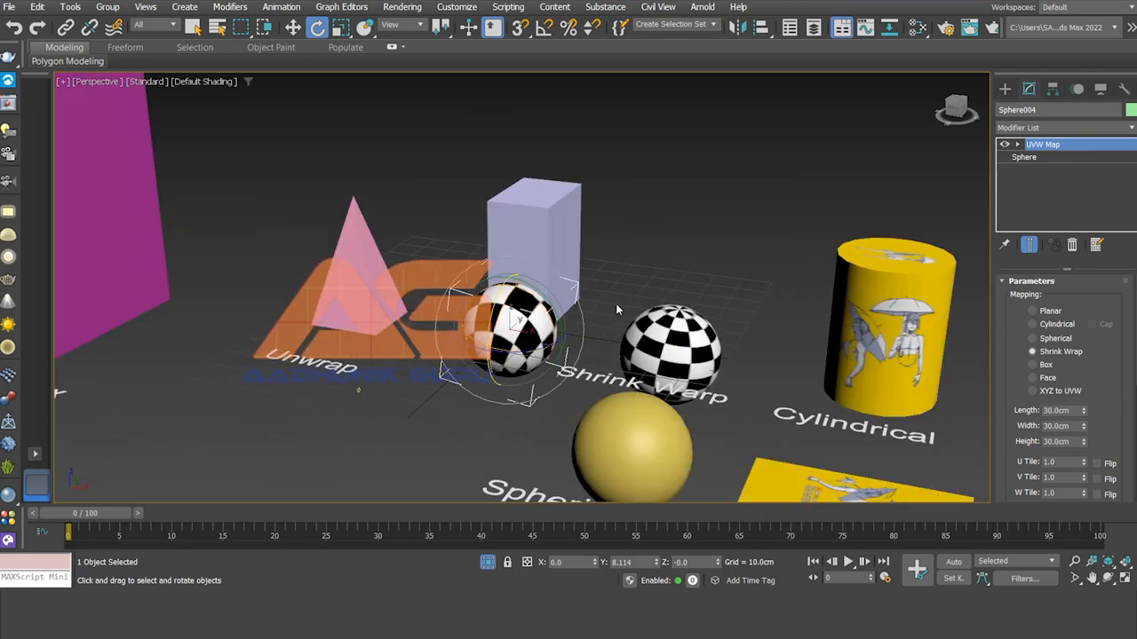
middle_drag(610, 281, 562, 206)
click(617, 332)
key(Delete)
key(w)
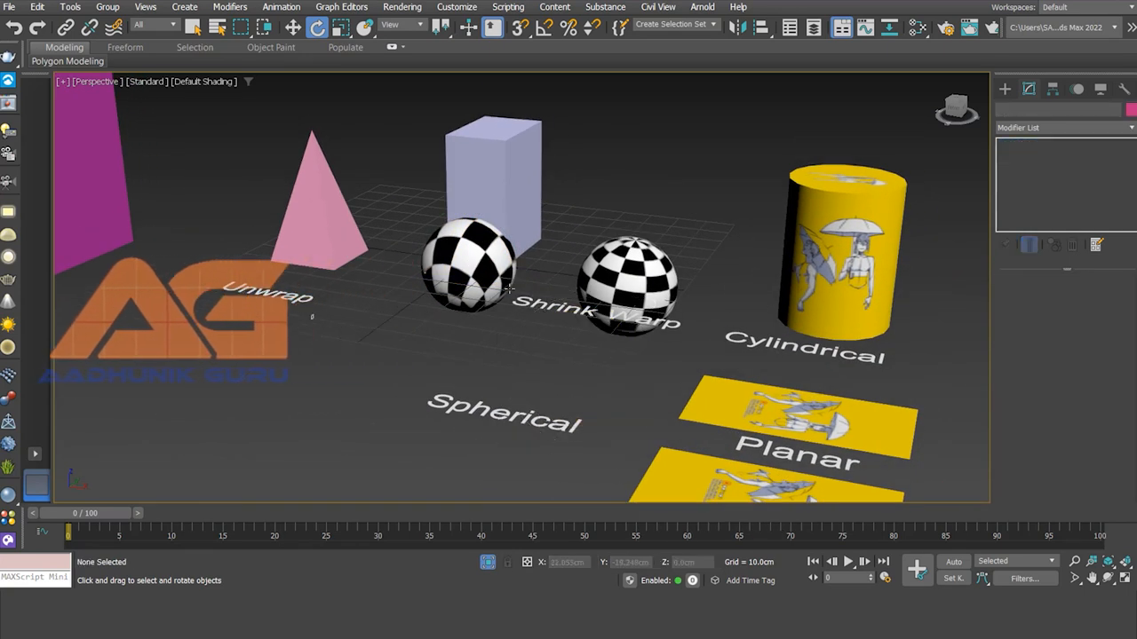
Move the spherical-mapped sphere to the Spherical label and the shrink-wrapped sphere to the Shrink Warp label.
click(638, 286)
drag(654, 280, 574, 350)
click(480, 262)
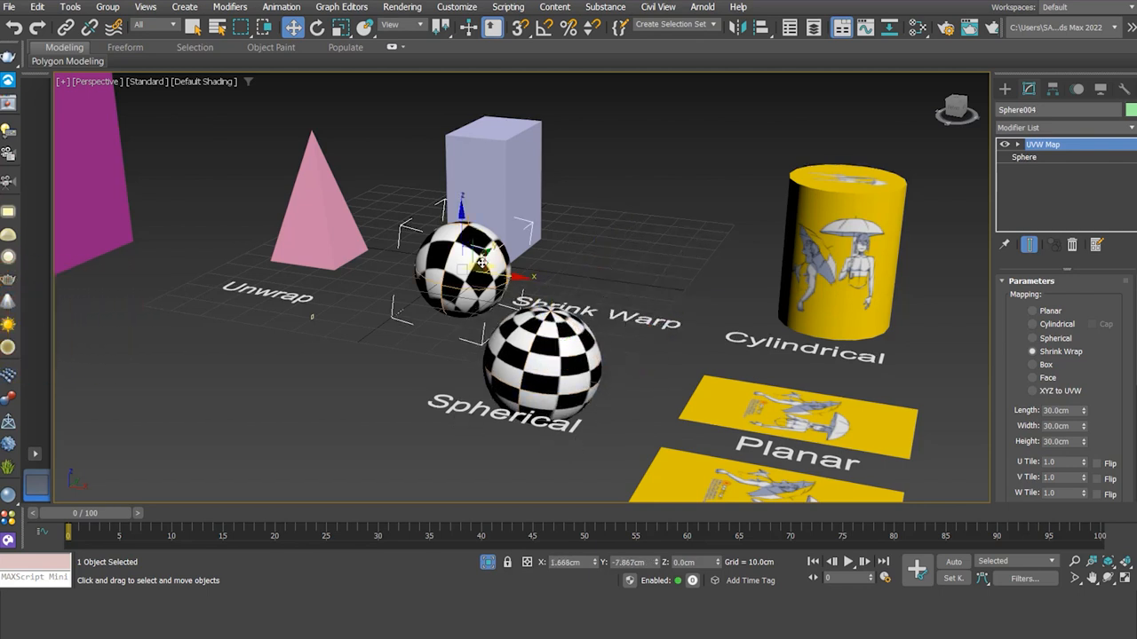
drag(510, 279, 662, 296)
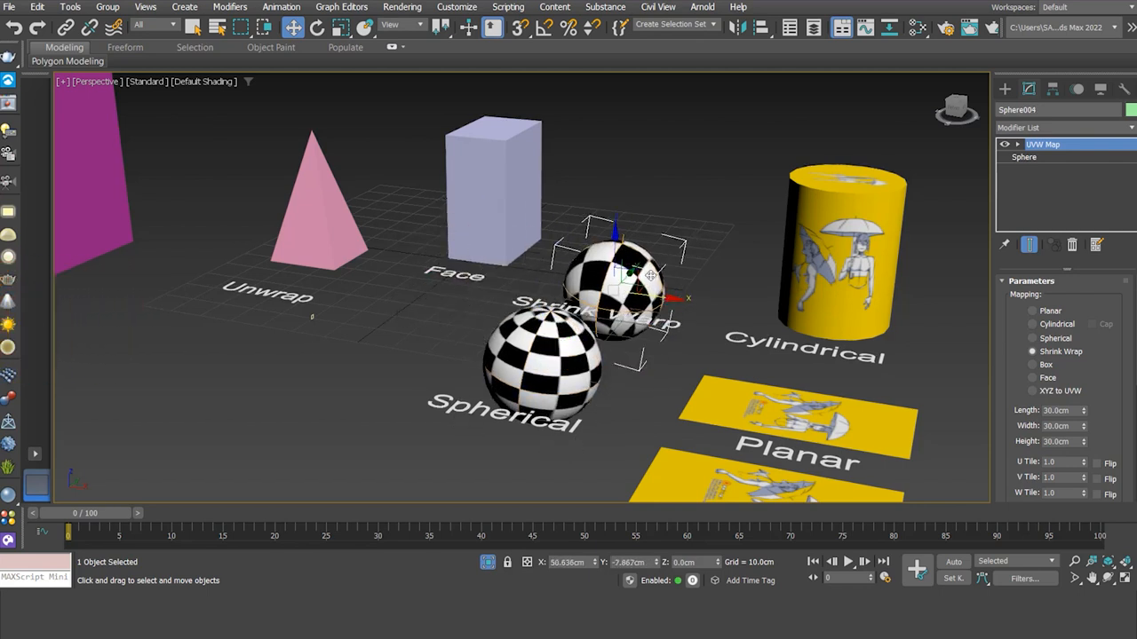
drag(649, 252, 651, 248)
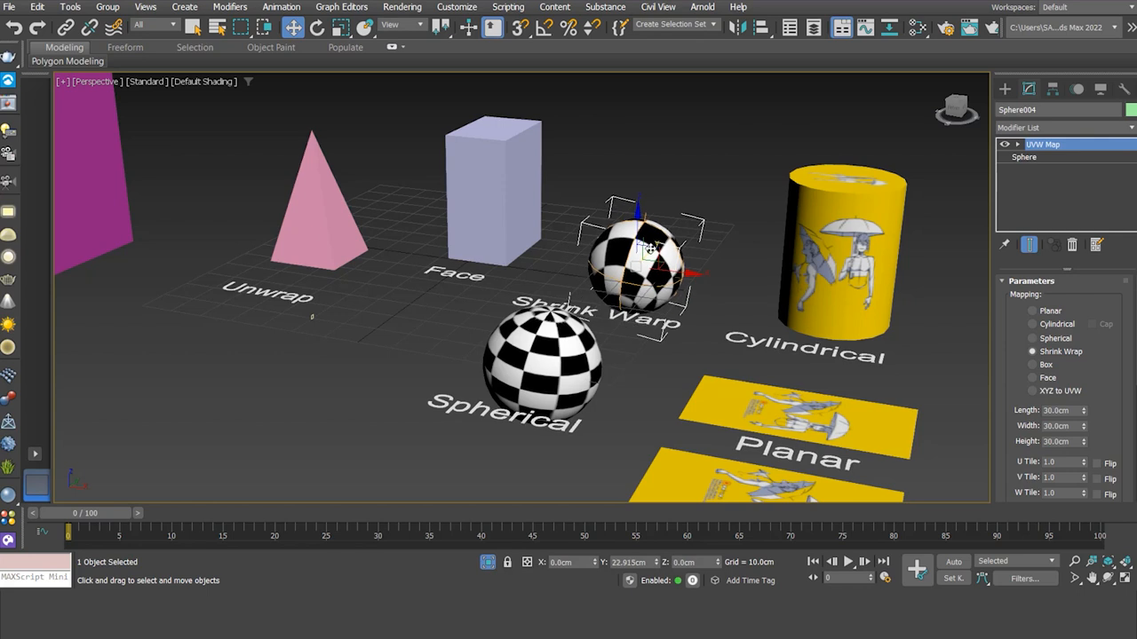
Isolate the large magenta box at the Box label.
click(1109, 578)
drag(548, 334, 561, 352)
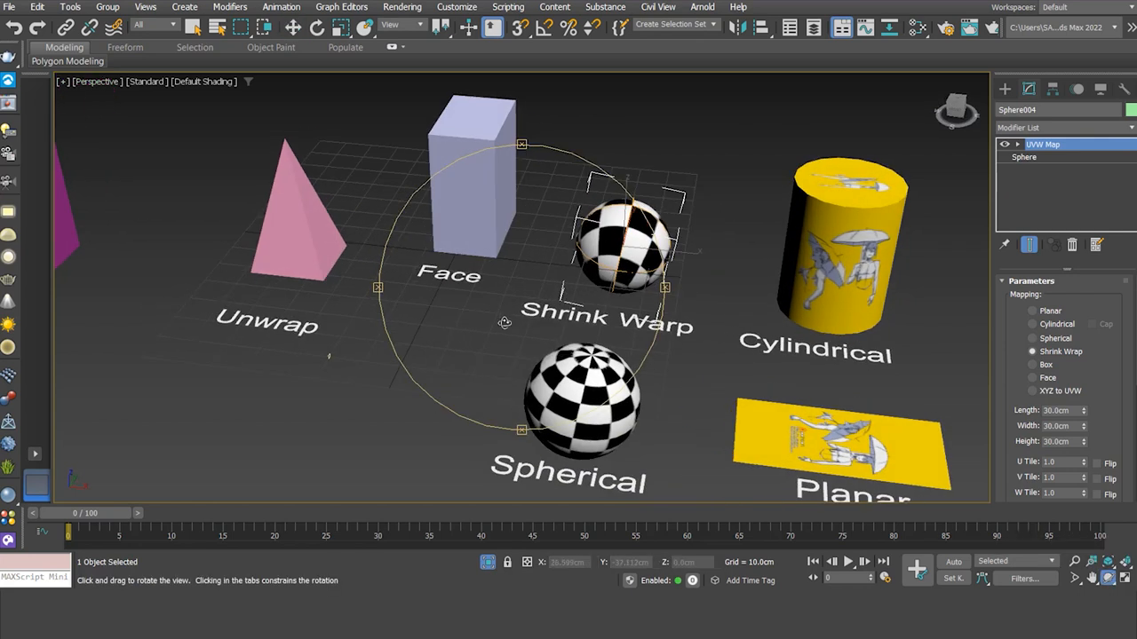
middle_drag(504, 322, 572, 321)
scroll(573, 319, down, 3)
scroll(563, 310, up, 1)
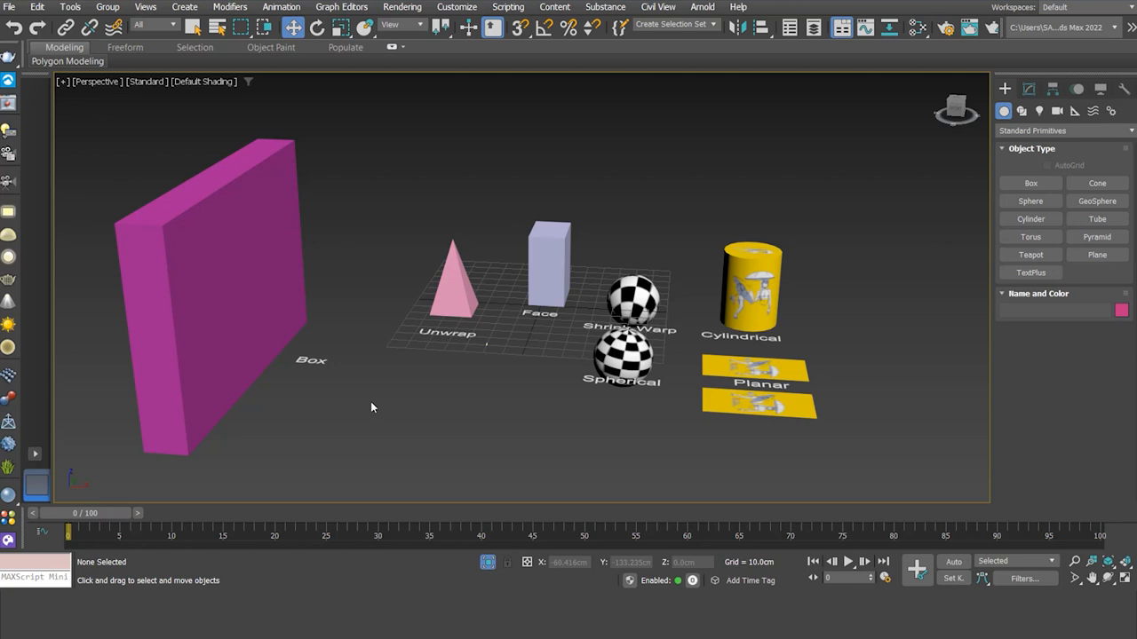
click(204, 284)
right_click(518, 297)
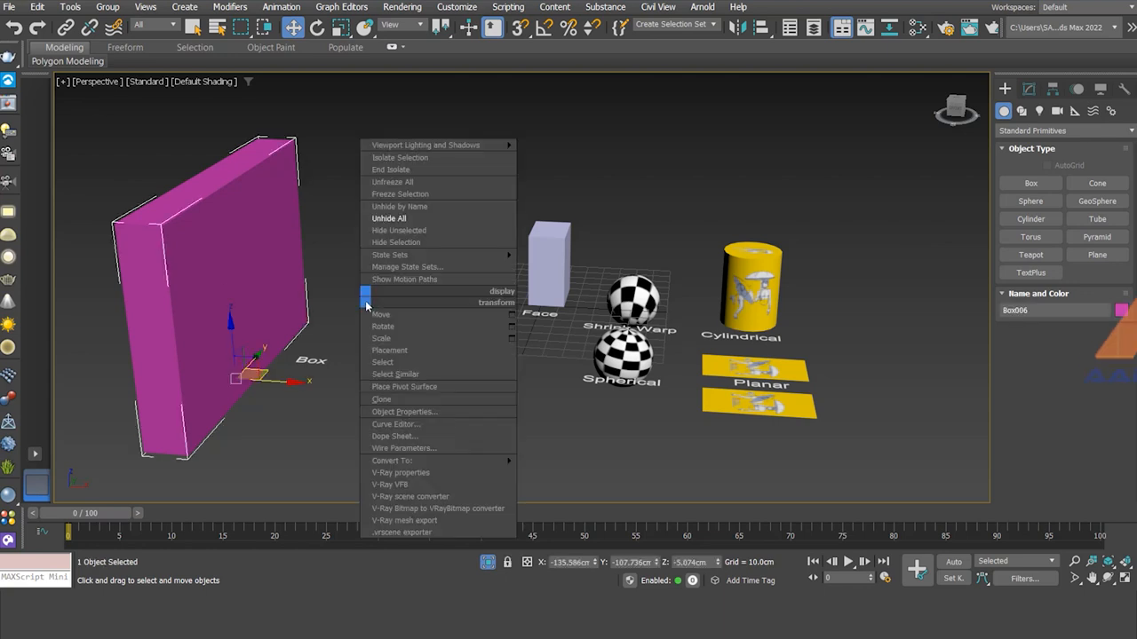
click(413, 160)
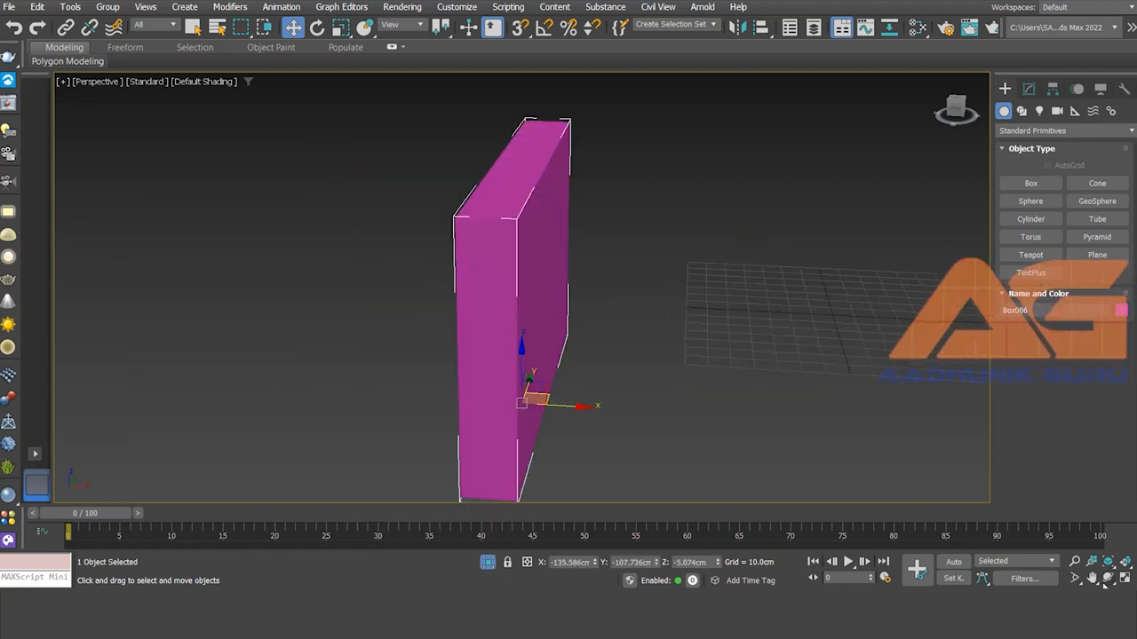
click(1108, 578)
drag(654, 381, 559, 323)
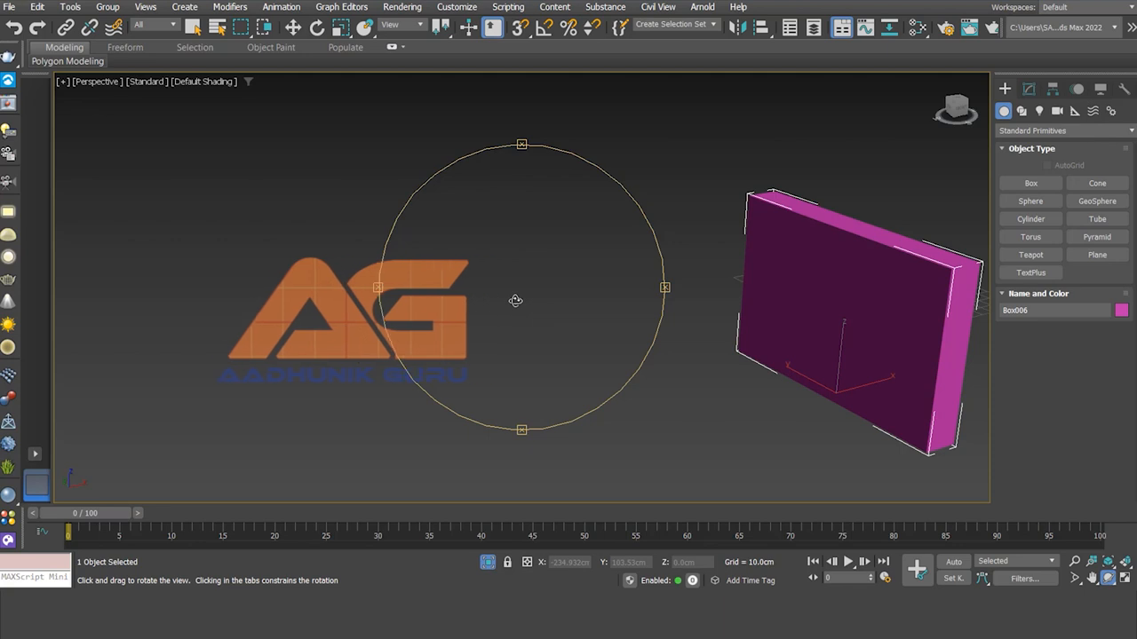
Open the Slate Material Editor and delete the checkered material and bitmap nodes from its view.
click(866, 29)
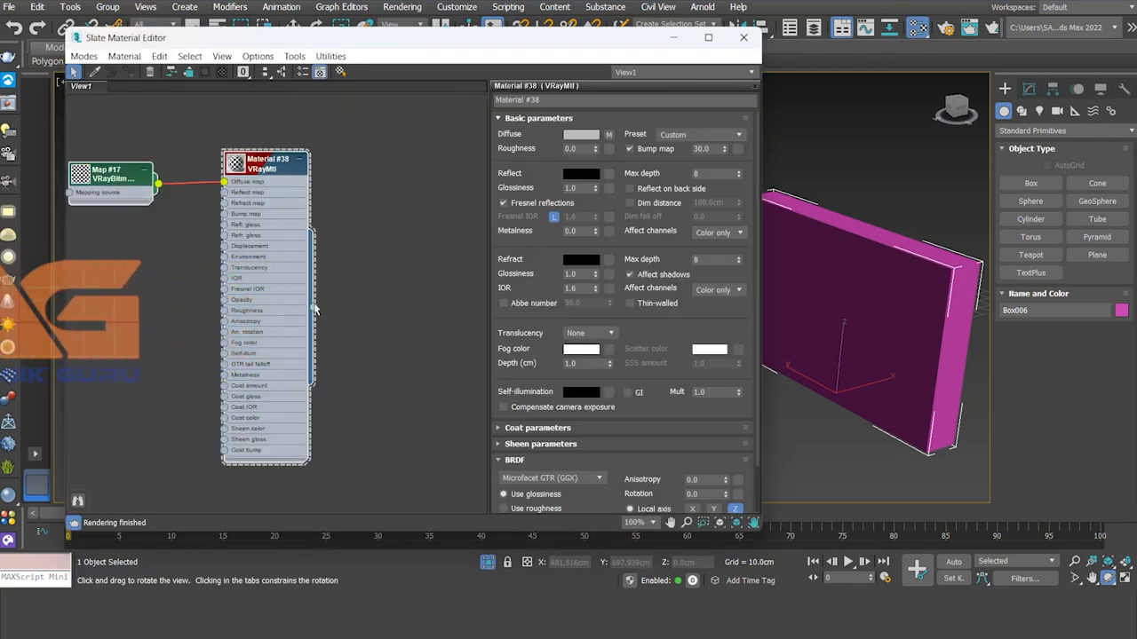
drag(853, 320, 898, 328)
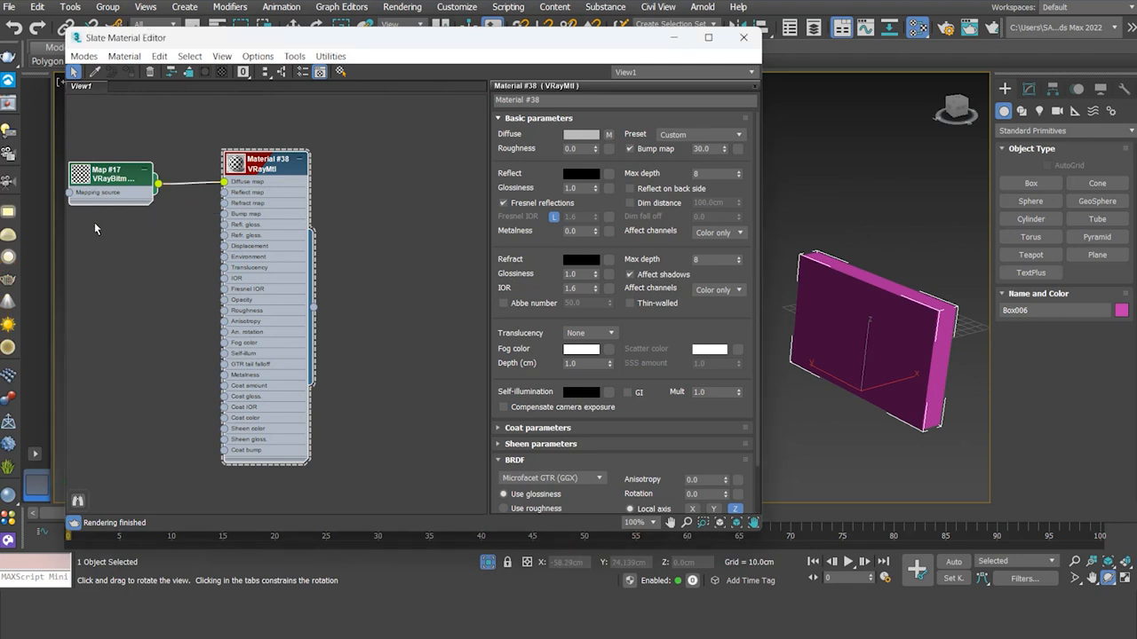
key(Delete)
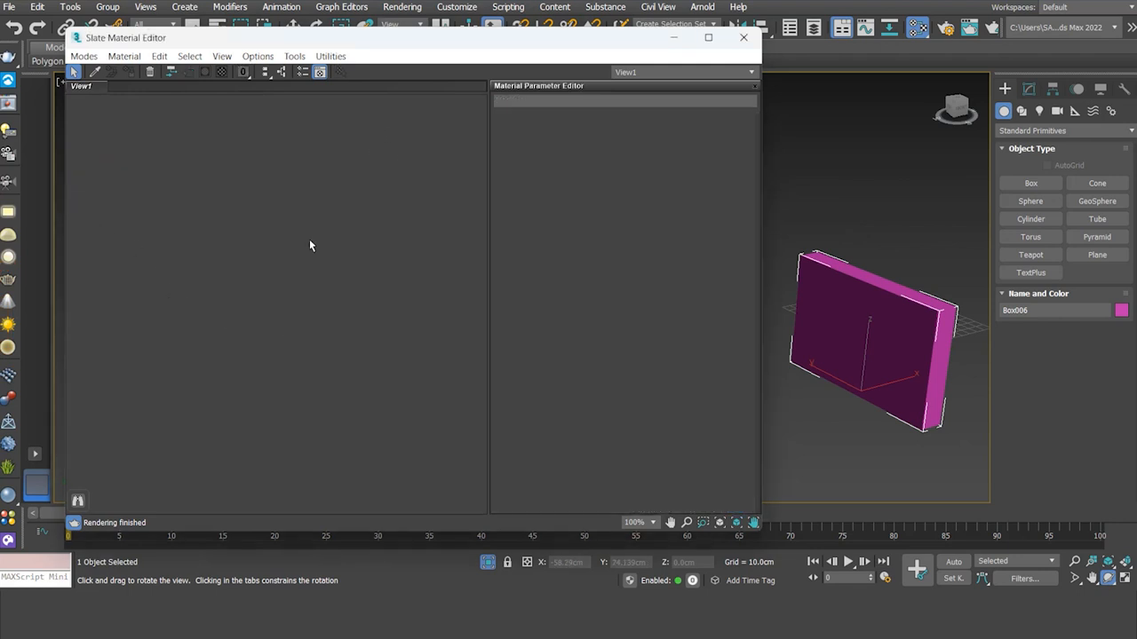
Create a new VRayMtl in the empty node view and position its node.
right_click(289, 276)
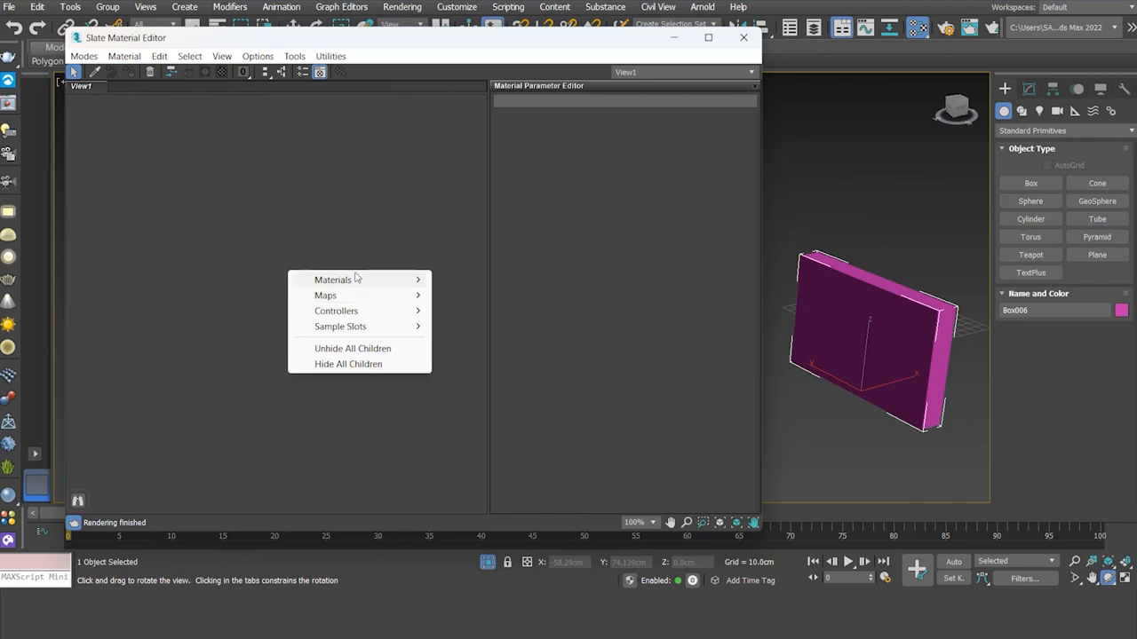
mouse_move(364, 280)
mouse_move(486, 311)
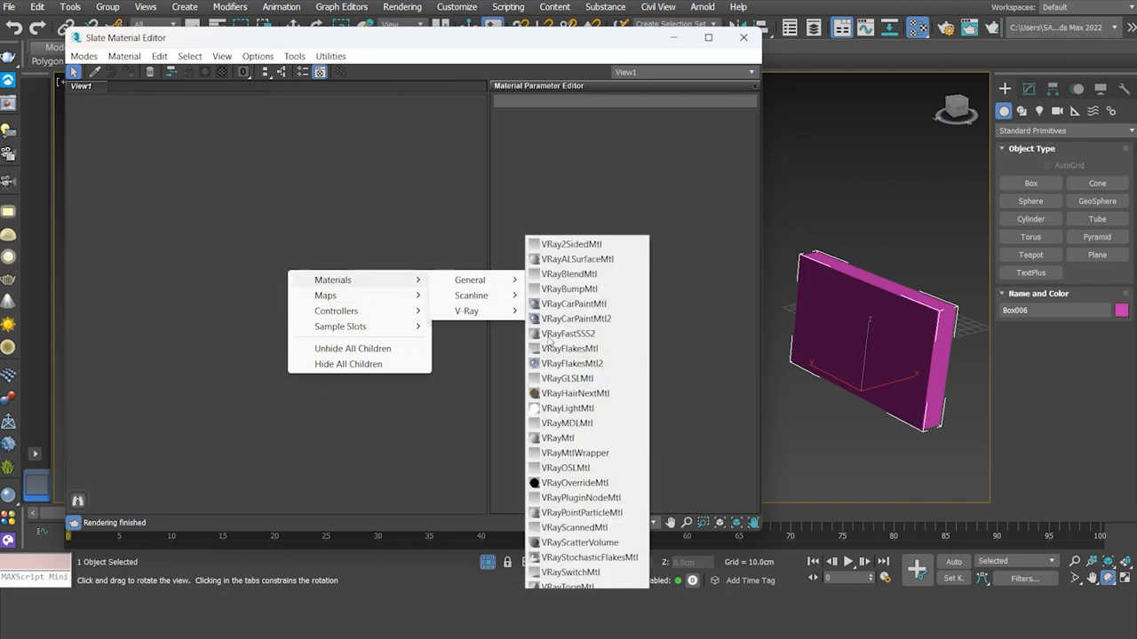
click(559, 438)
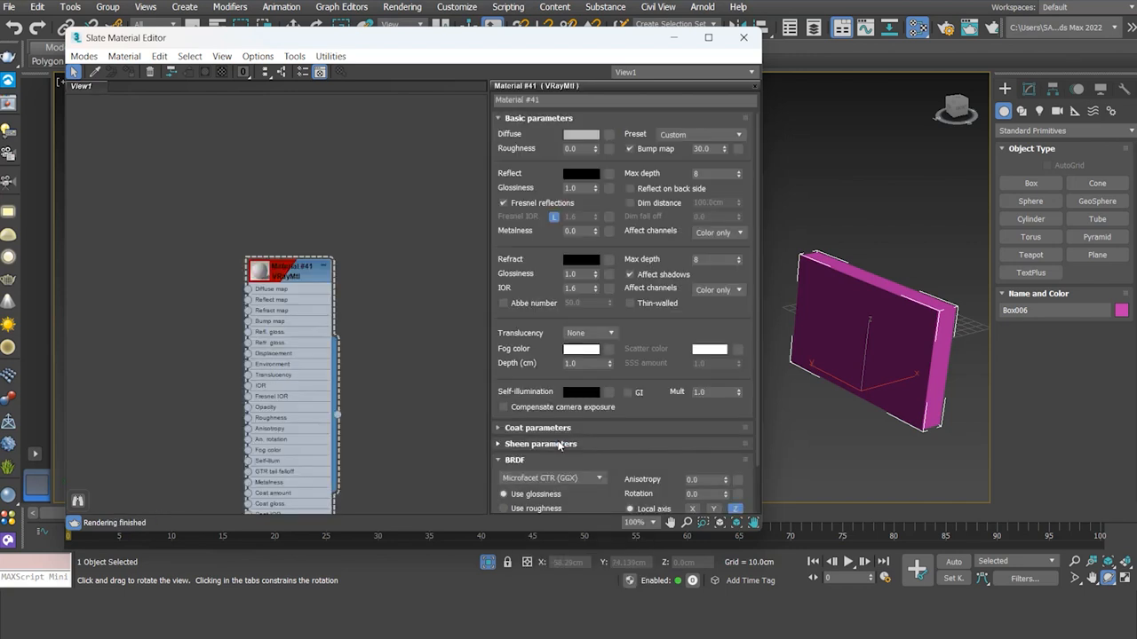
drag(307, 277, 264, 250)
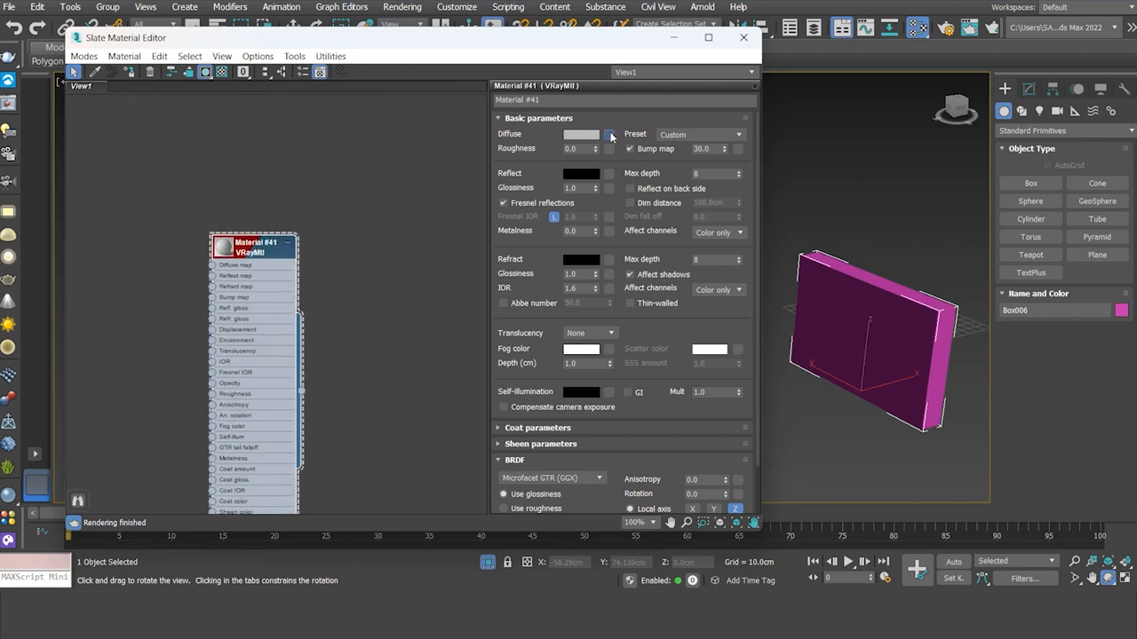
Add a VRayBitmap to the new material's diffuse map.
click(610, 135)
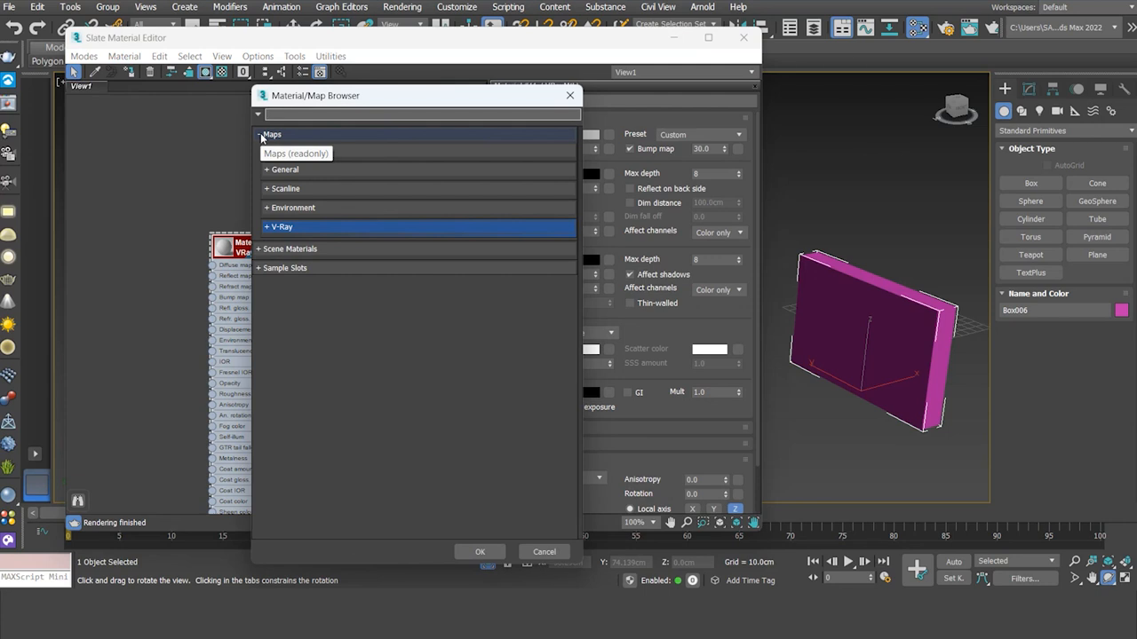
click(266, 227)
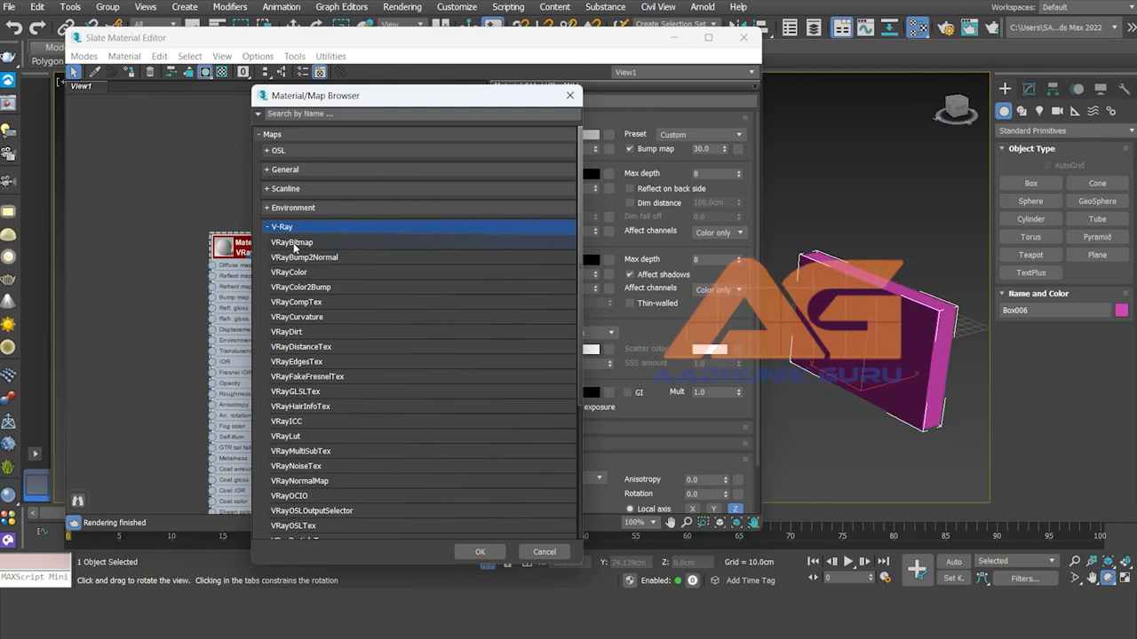
click(294, 243)
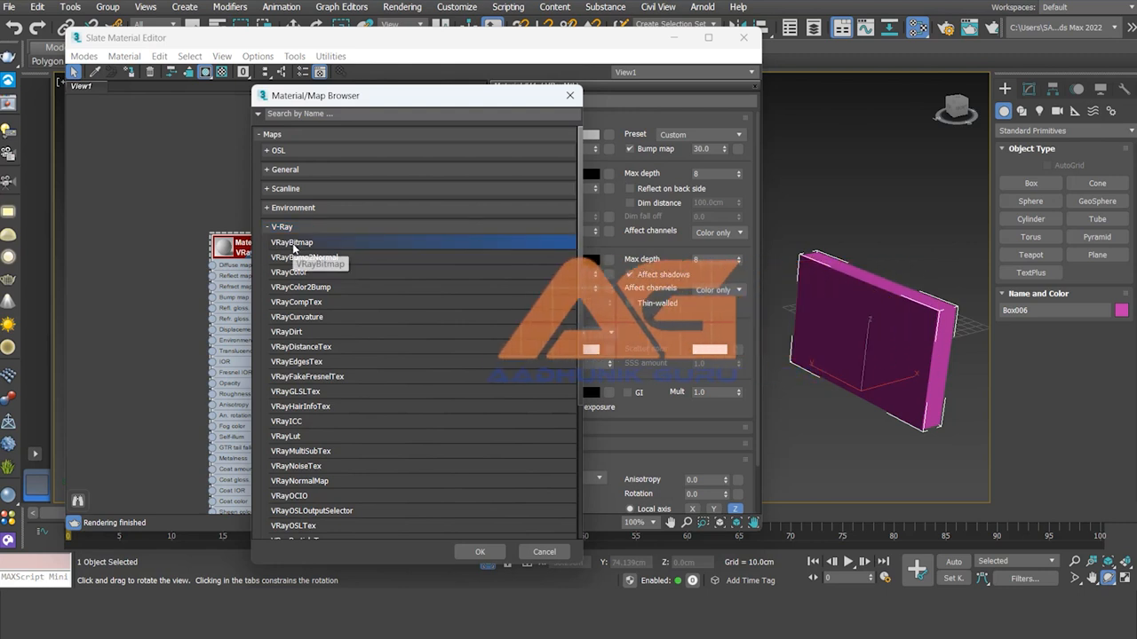
click(487, 555)
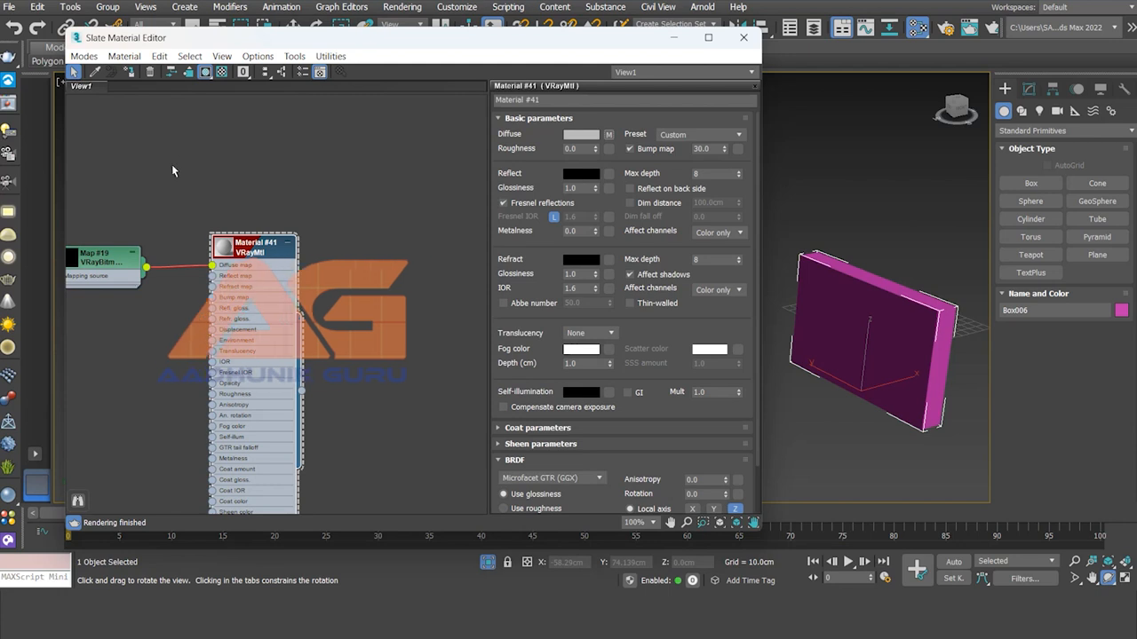
Load the Brick wall image into the VRayBitmap node and assign the VRayMtl to the selected box.
double_click(84, 261)
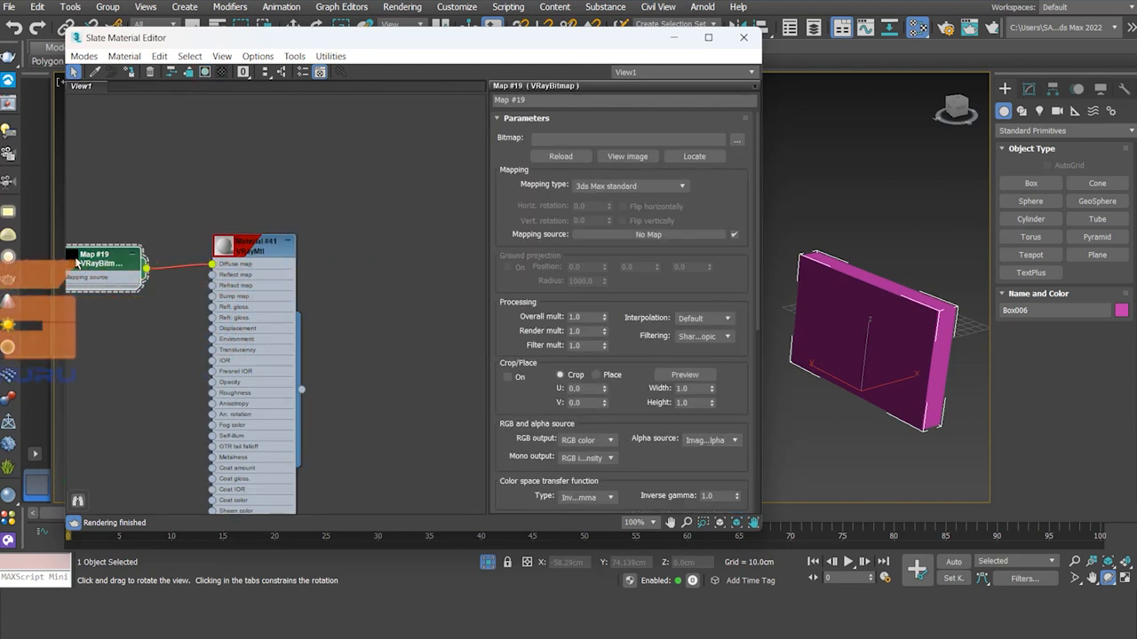
double_click(78, 259)
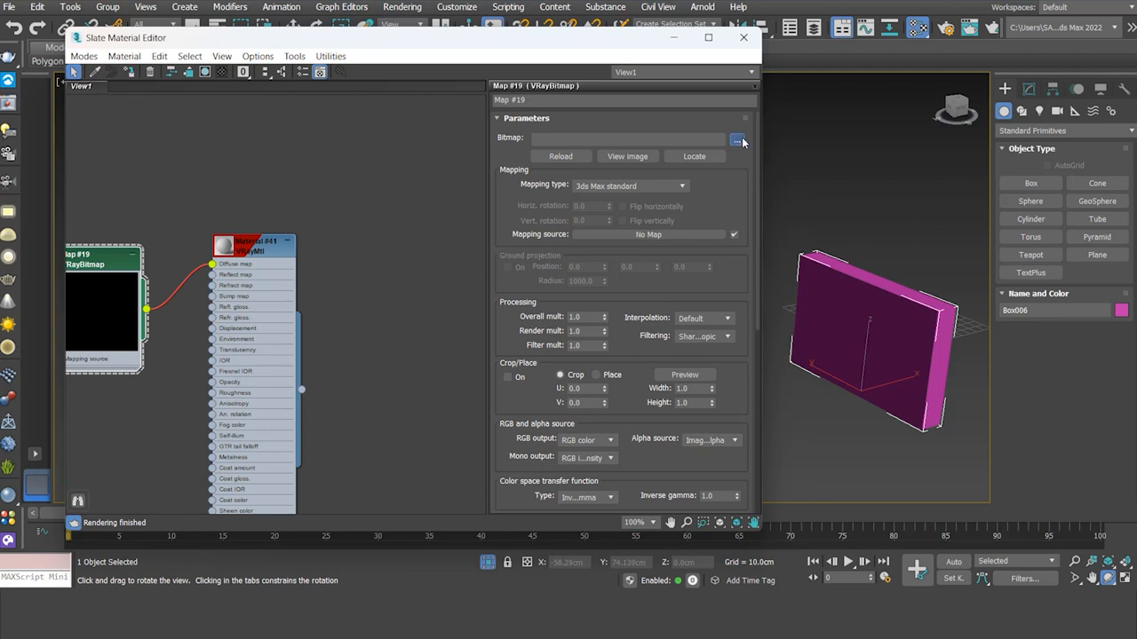
click(737, 141)
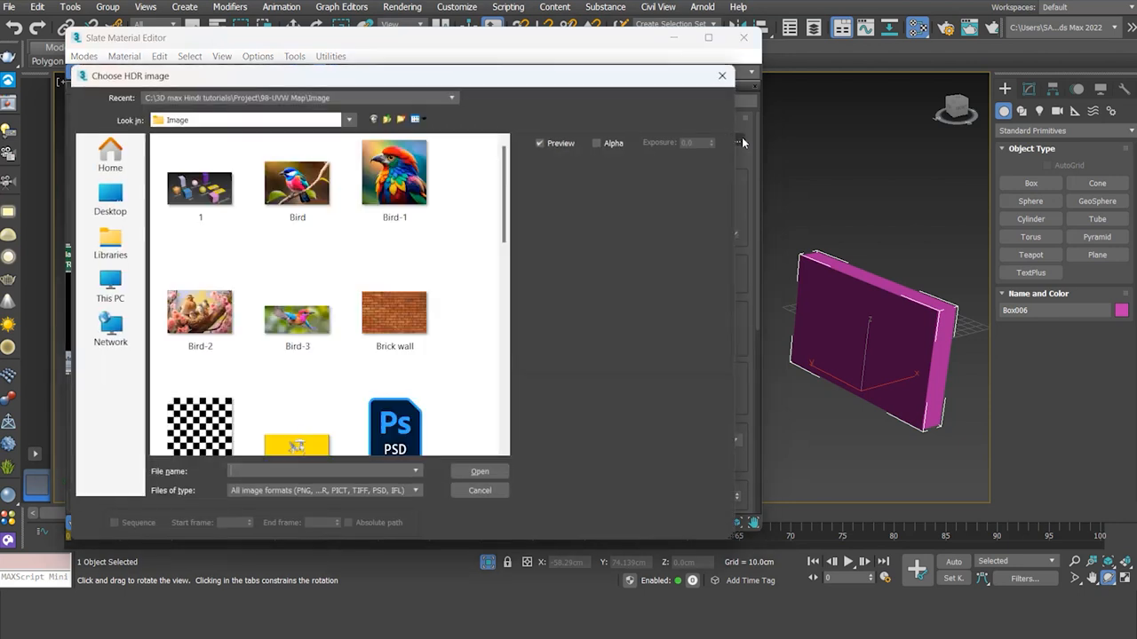
click(393, 317)
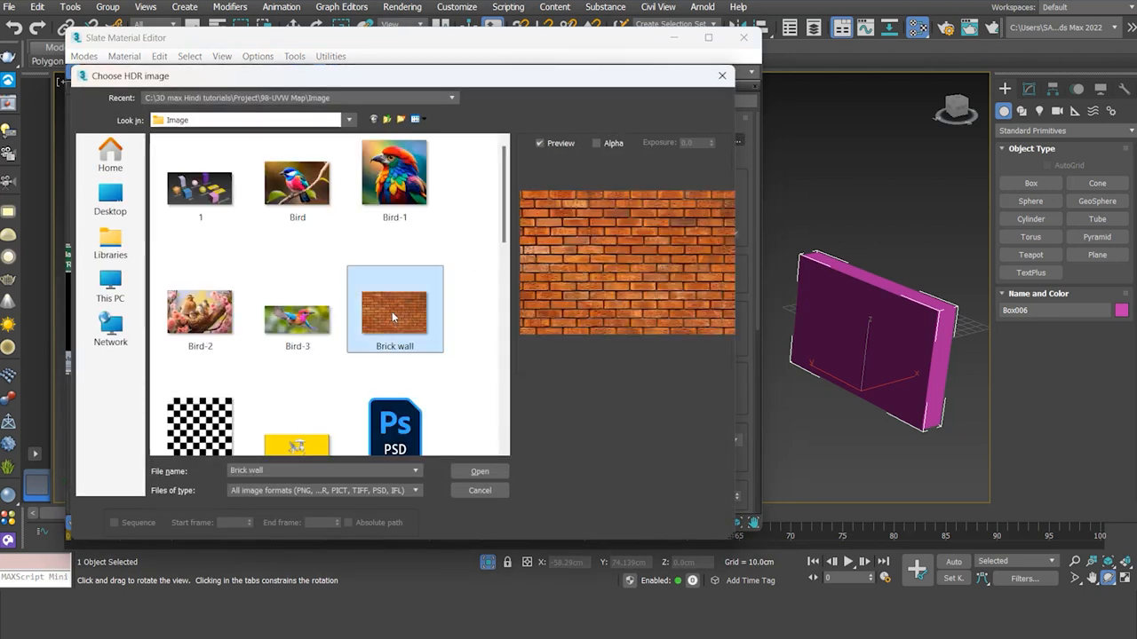
click(479, 471)
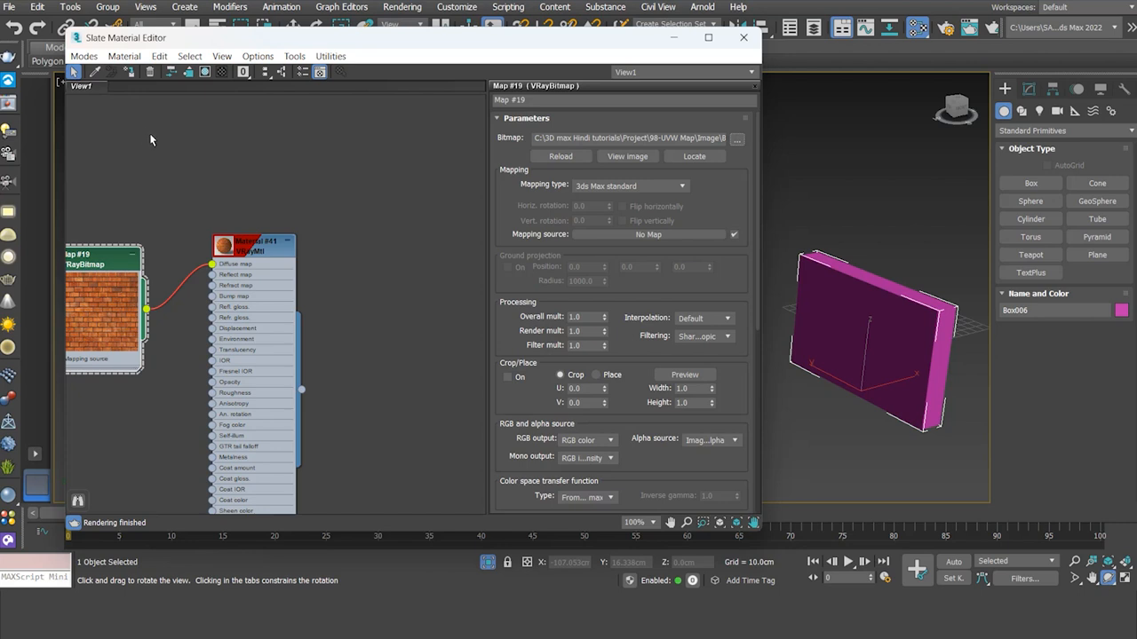
click(131, 77)
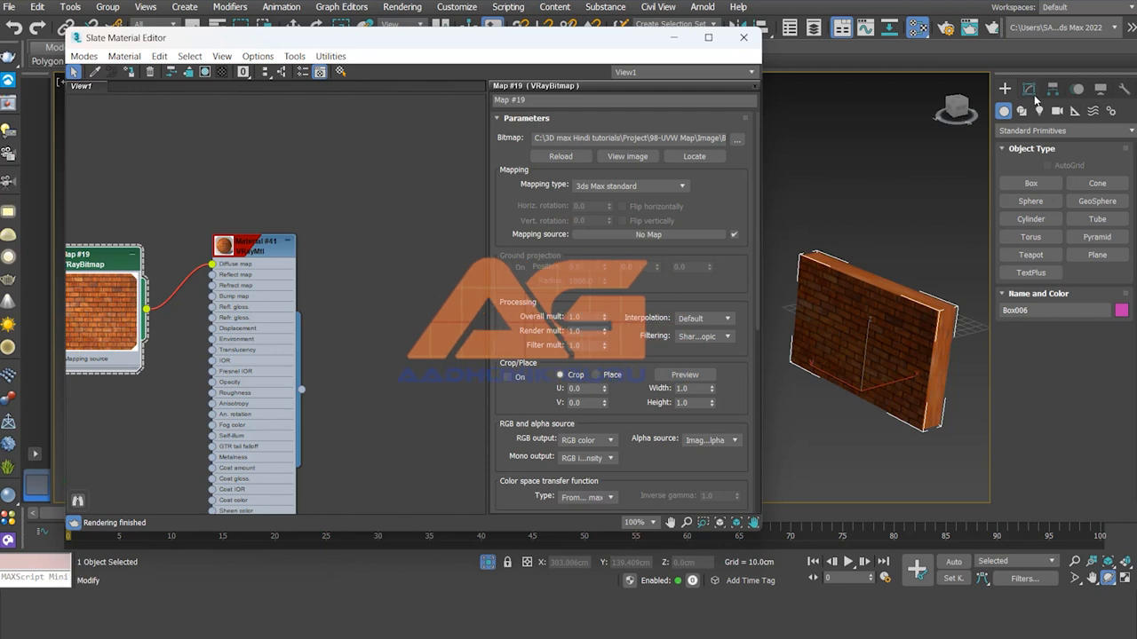
Add a UVW Map modifier to the textured box with Box mapping and close the Slate Material Editor.
click(1030, 90)
click(1061, 127)
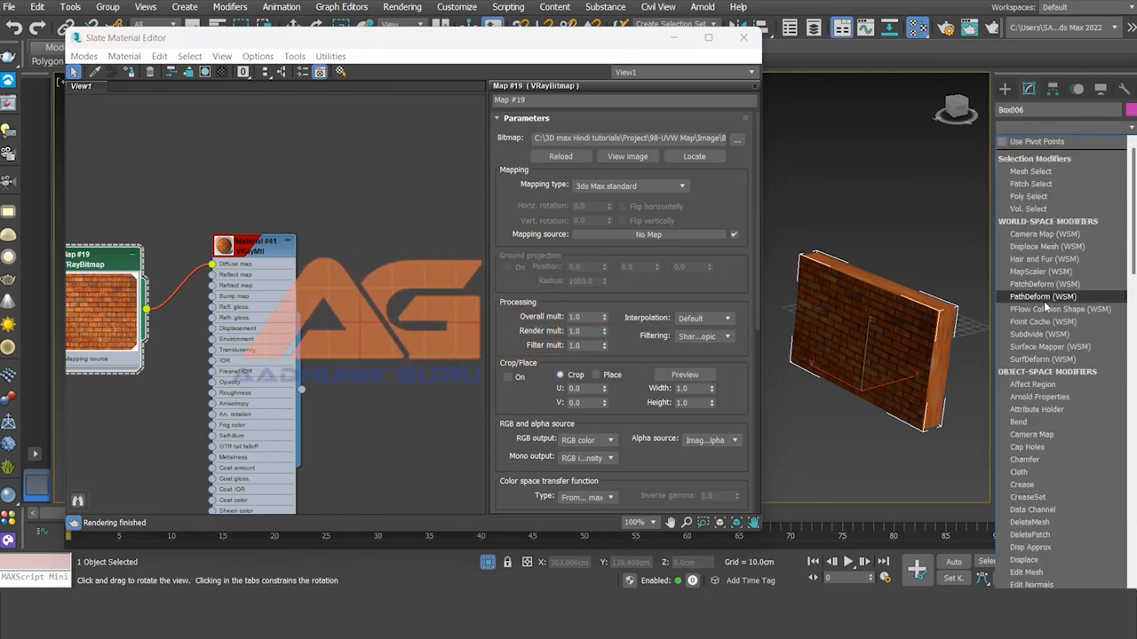
scroll(1048, 320, down, 10)
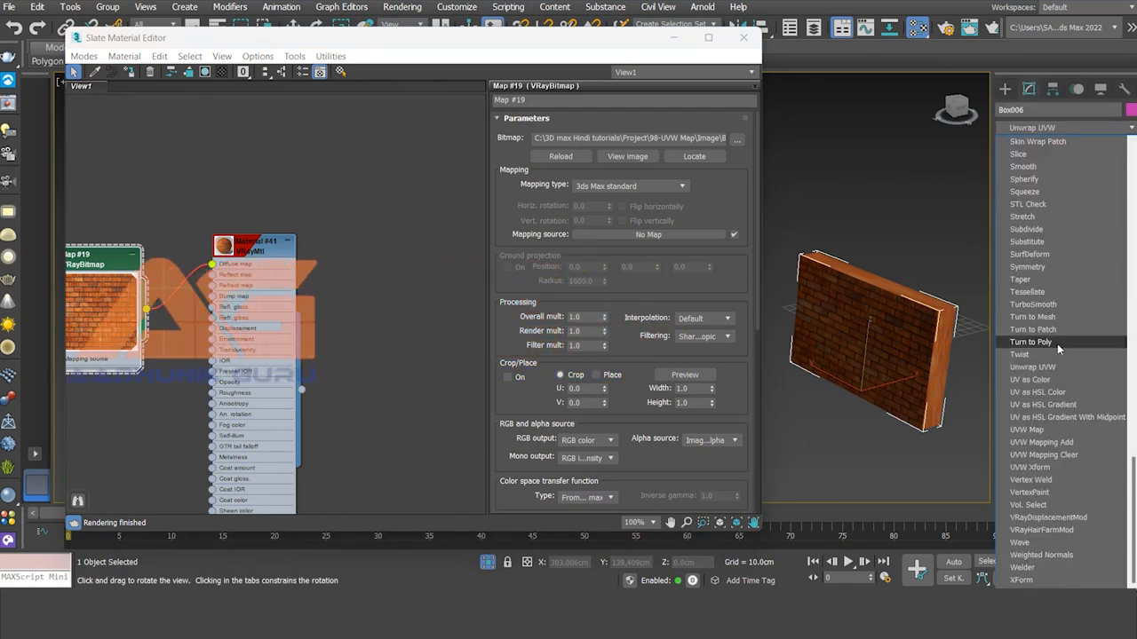
click(1038, 430)
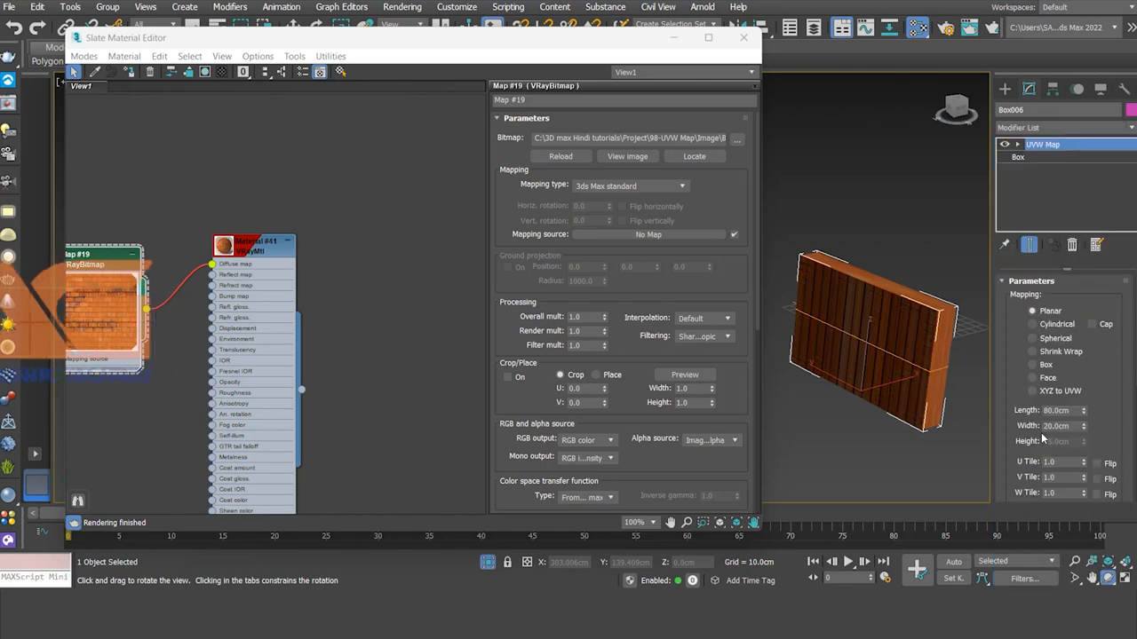
click(1032, 365)
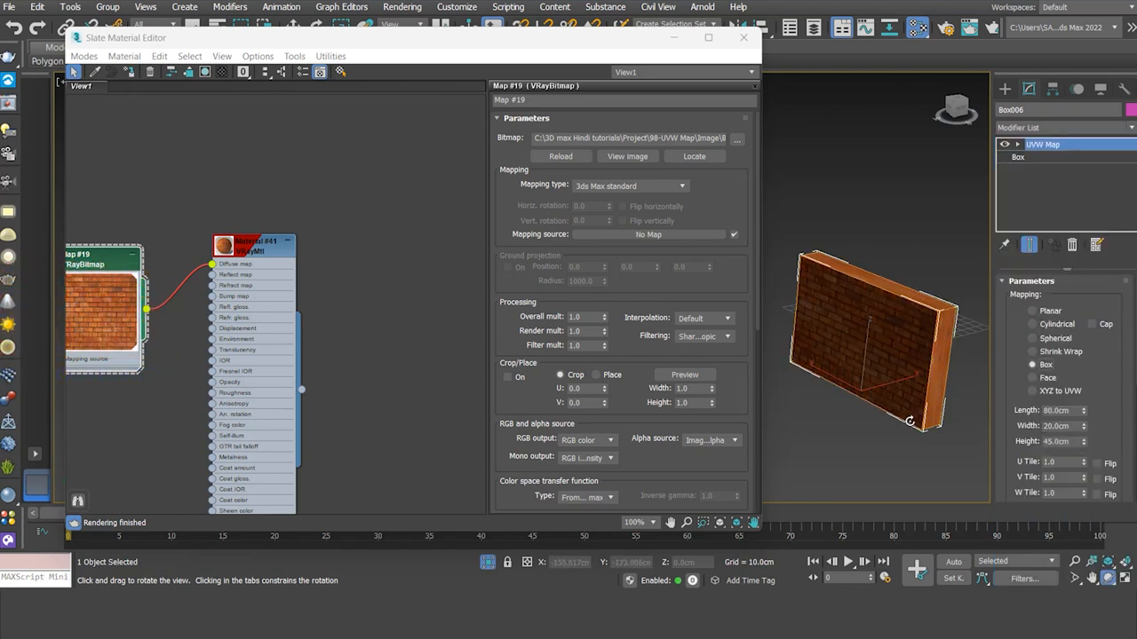
click(743, 37)
Create a small brick-sized box beside the wall in the top view, 21.5 cm long, 10.25 cm wide and 6.5 cm high.
drag(733, 386, 435, 359)
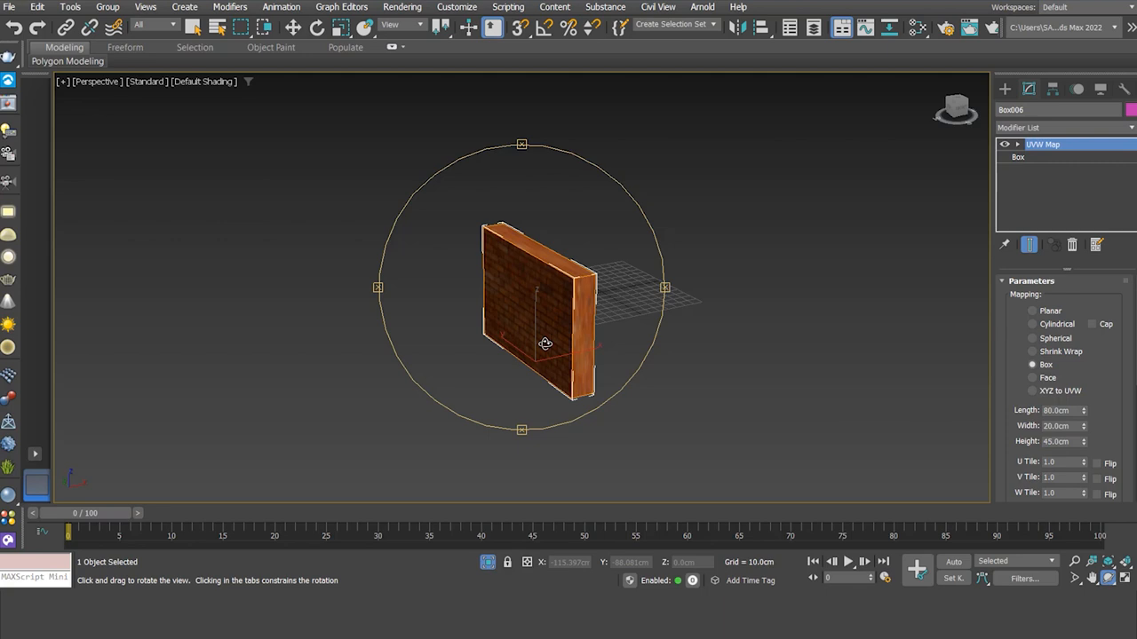
key(t)
middle_drag(525, 354, 784, 287)
middle_drag(578, 332, 676, 238)
drag(596, 274, 549, 257)
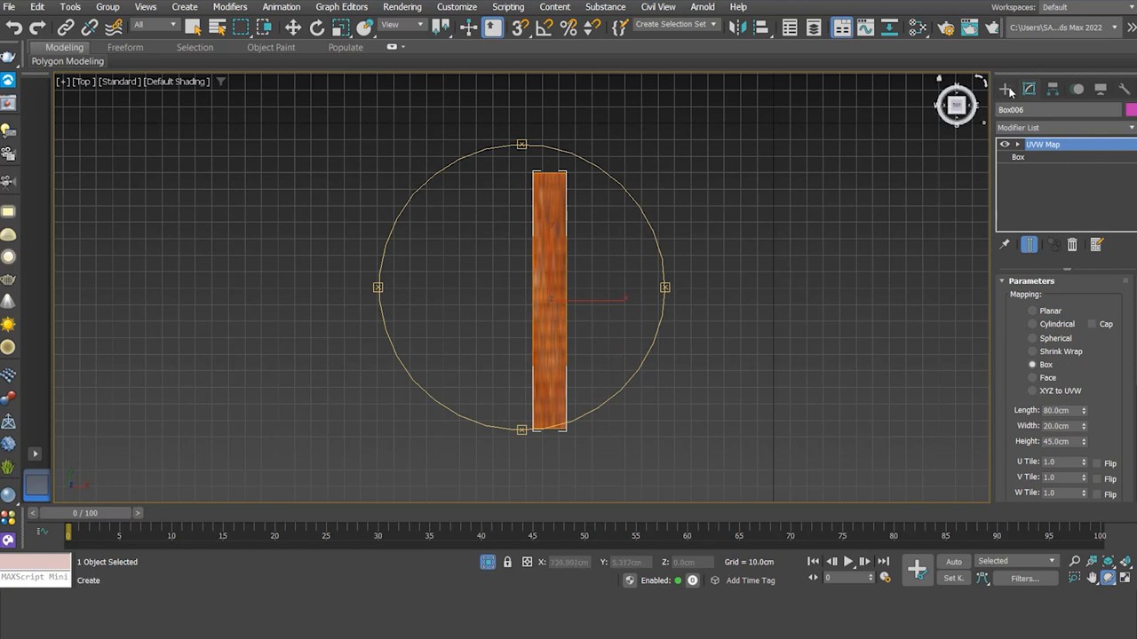
click(1008, 89)
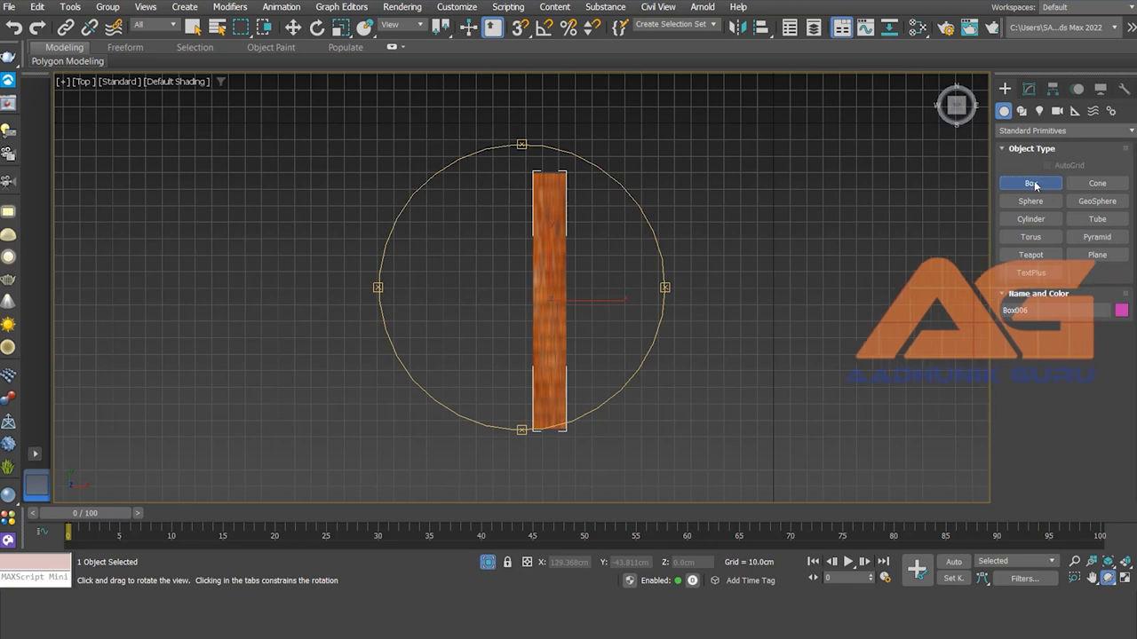
click(1032, 182)
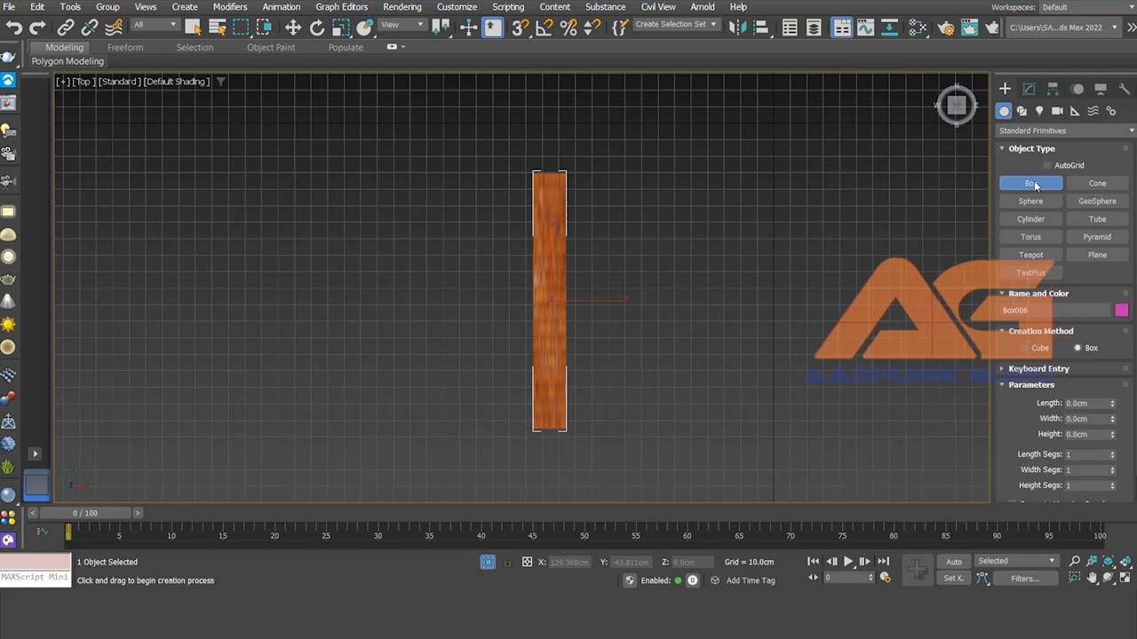
click(1088, 403)
text(21.5)
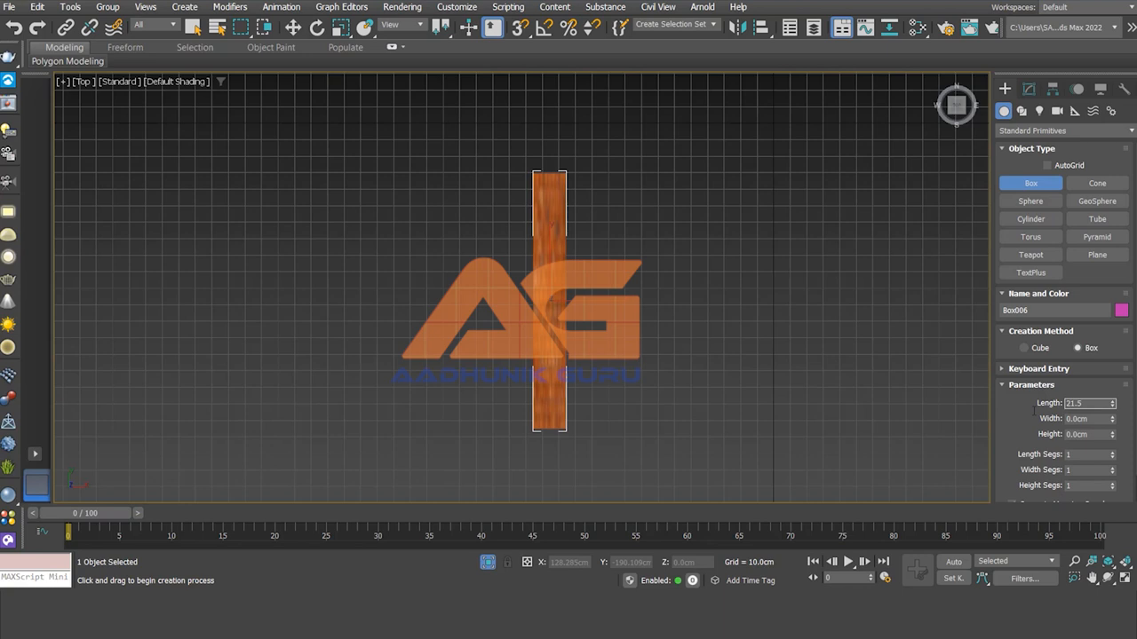
key(Return)
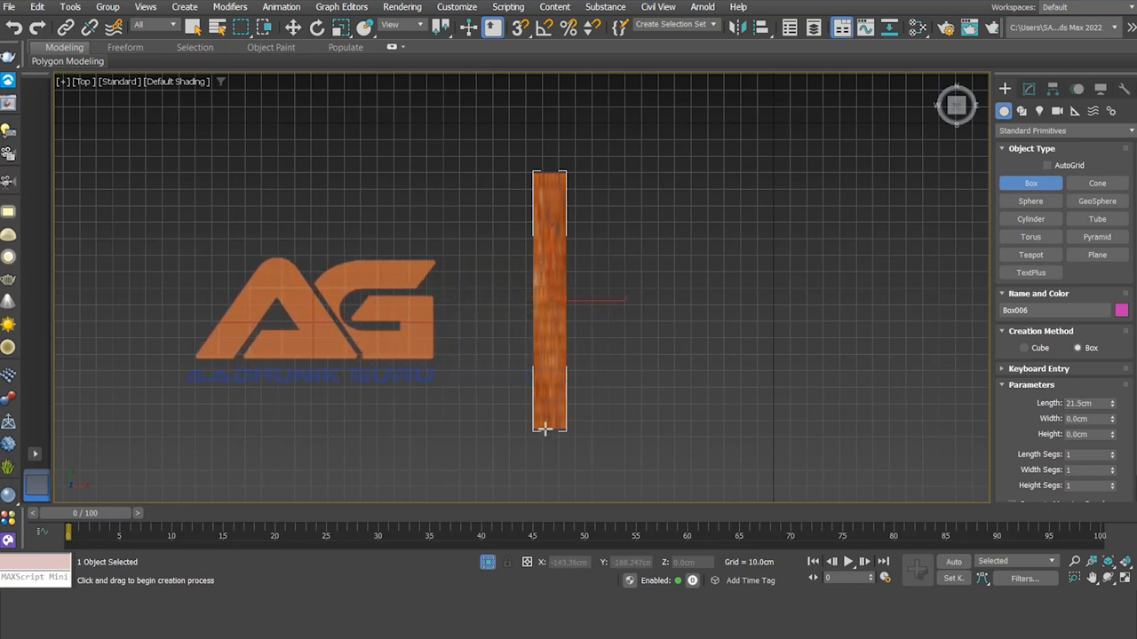
drag(456, 222, 470, 254)
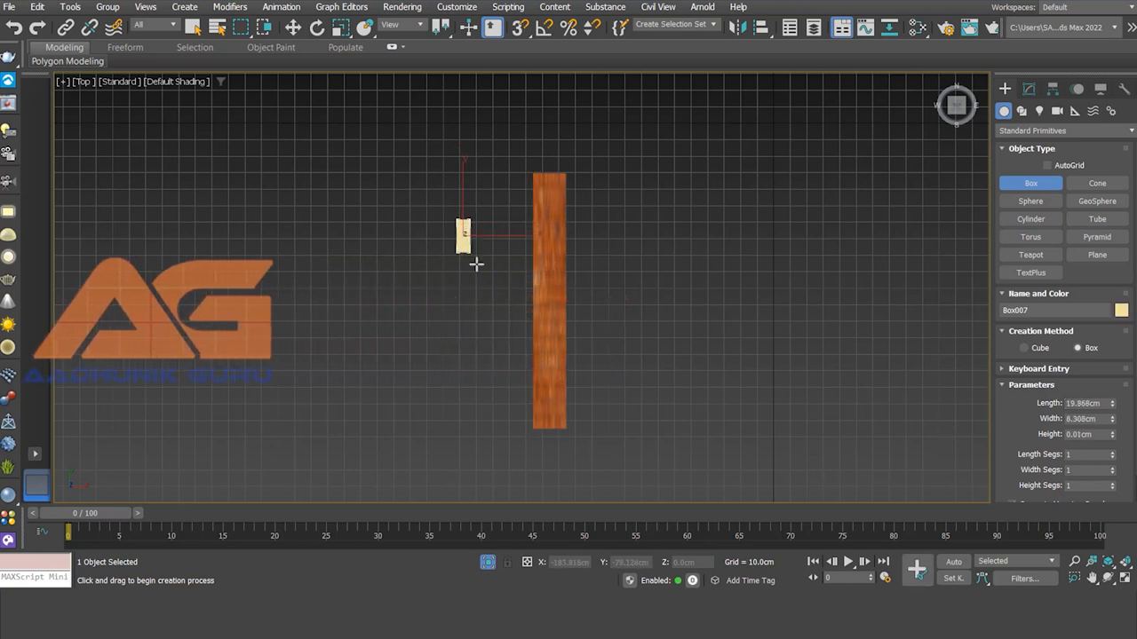
click(769, 372)
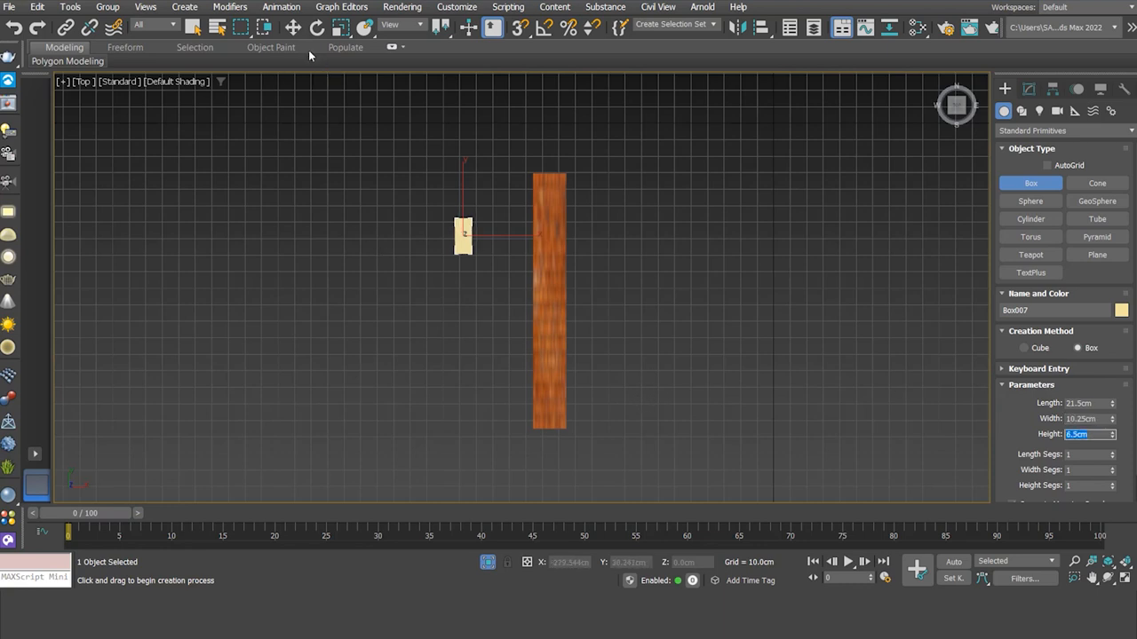
Enable See-Through in the object properties of the small box in front of the brick wall.
click(294, 31)
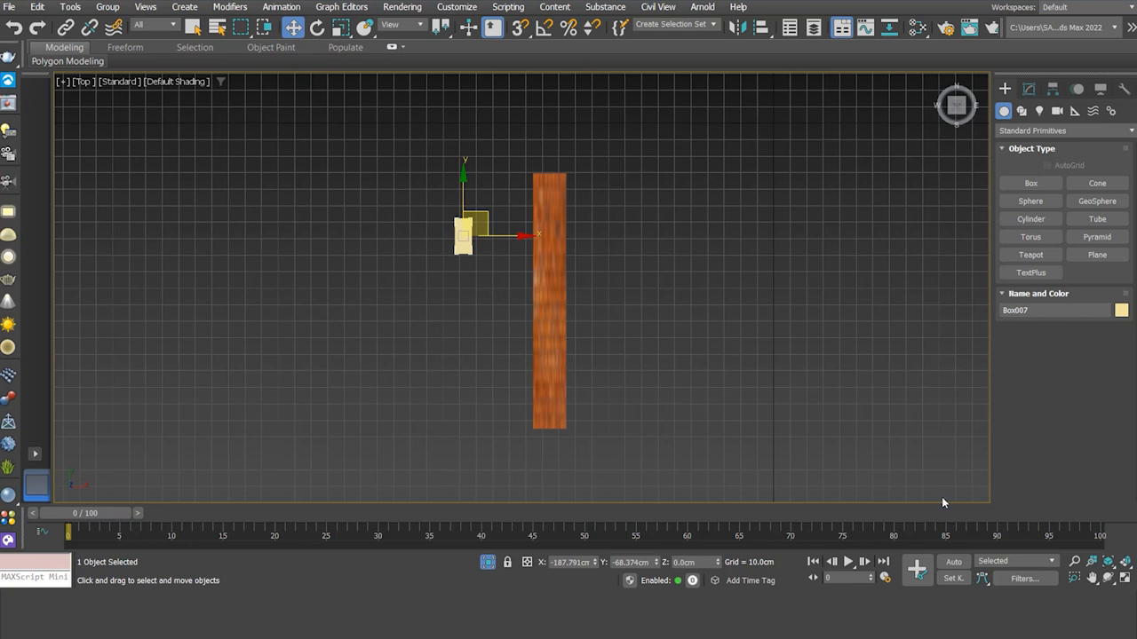
click(1109, 578)
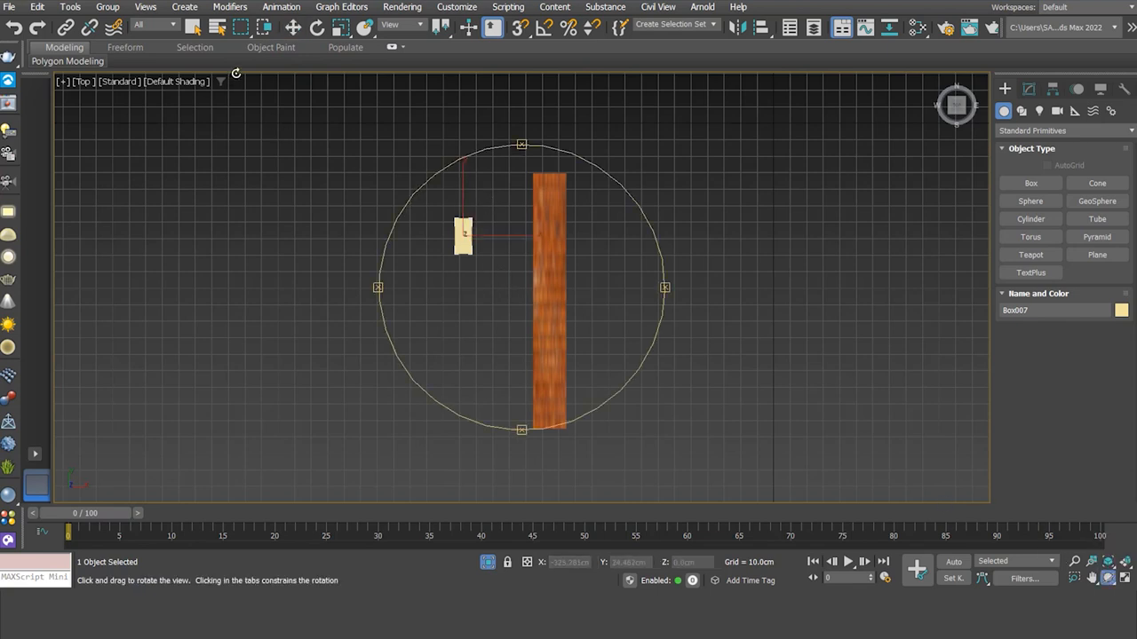
click(294, 27)
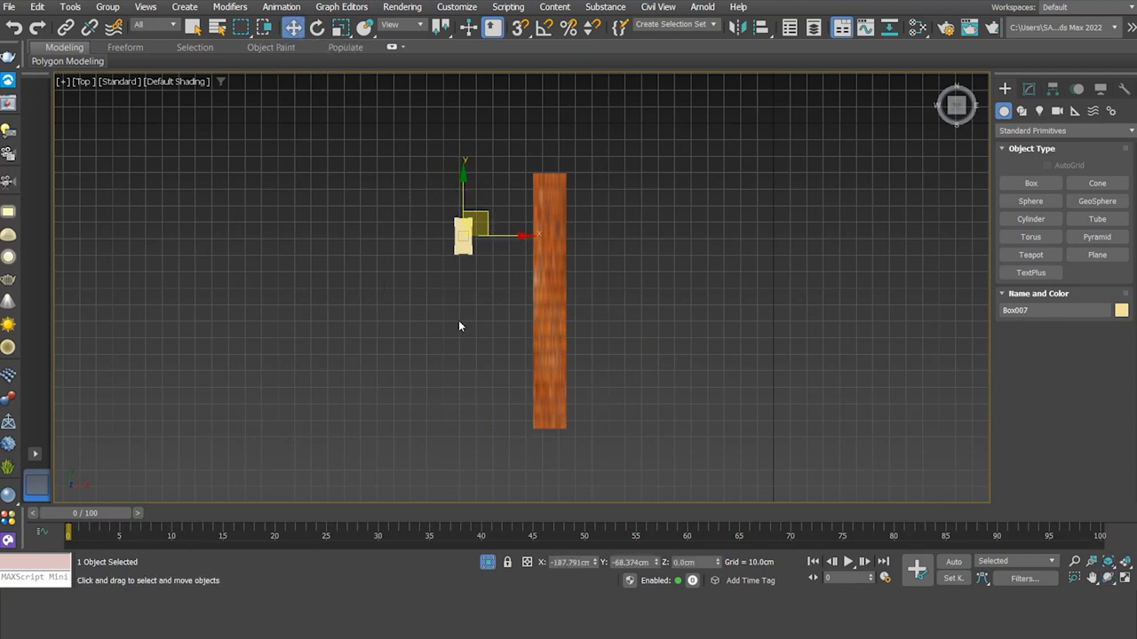
click(1107, 578)
drag(582, 348, 672, 232)
scroll(467, 338, up, 5)
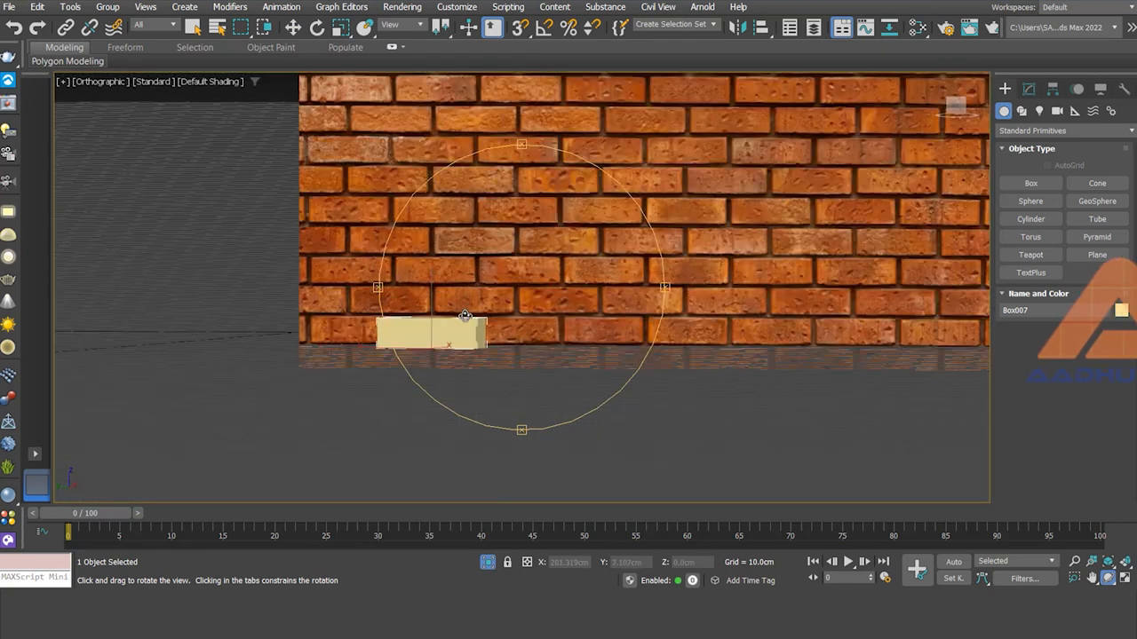
right_click(536, 360)
right_click(536, 361)
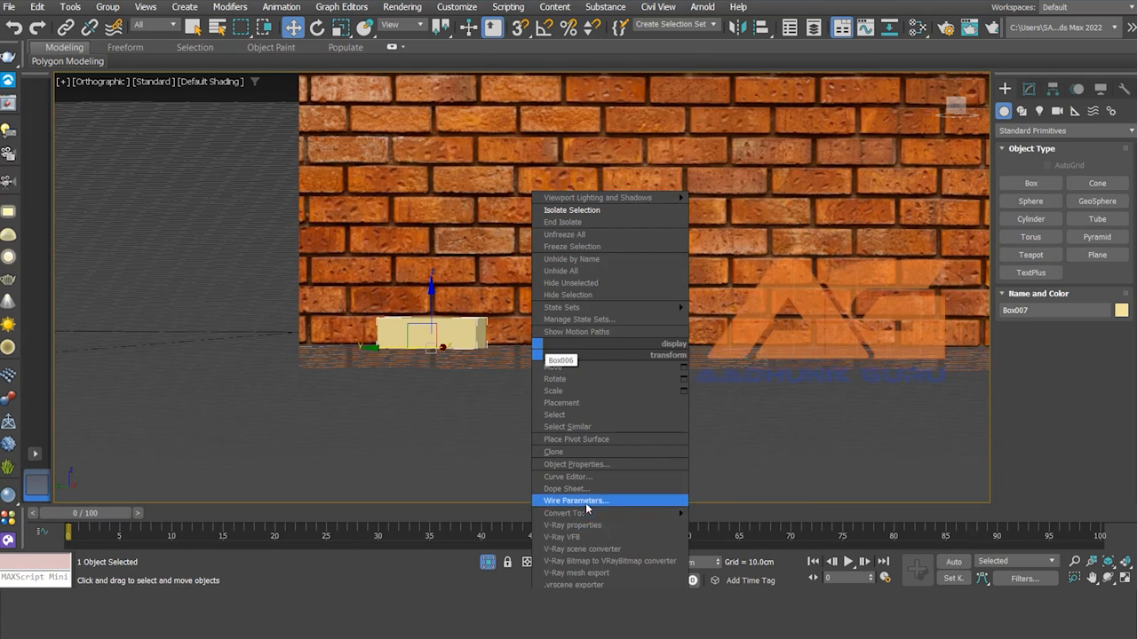
click(587, 464)
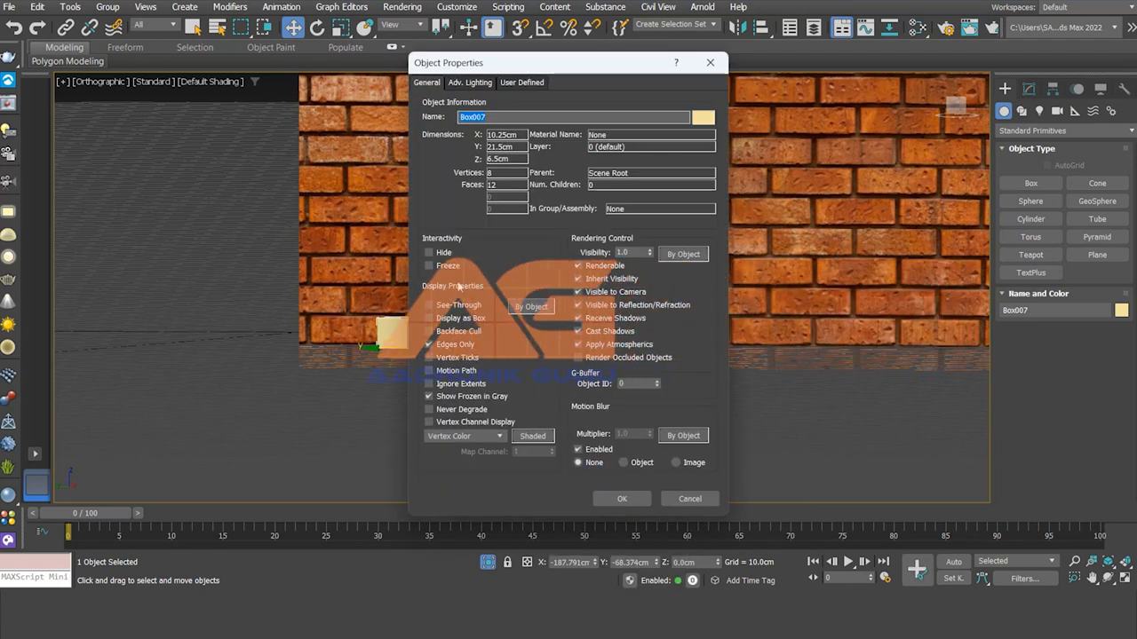
click(429, 304)
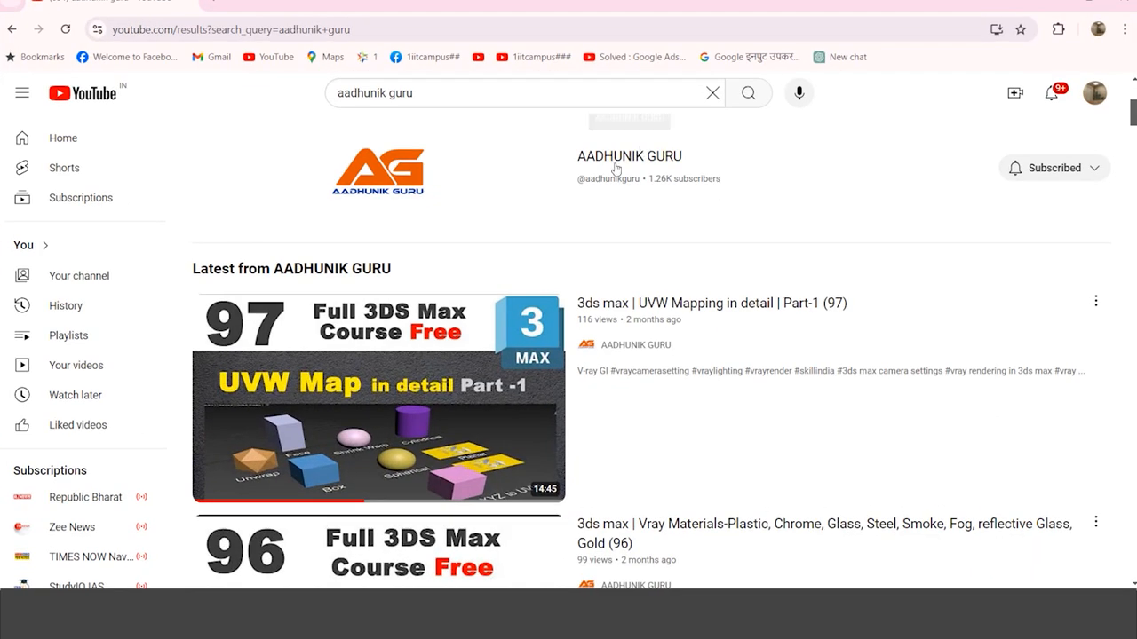
Browse the AADHUNIK GURU channel's videos on YouTube down to the object properties lessons and return to 3ds Max.
click(614, 168)
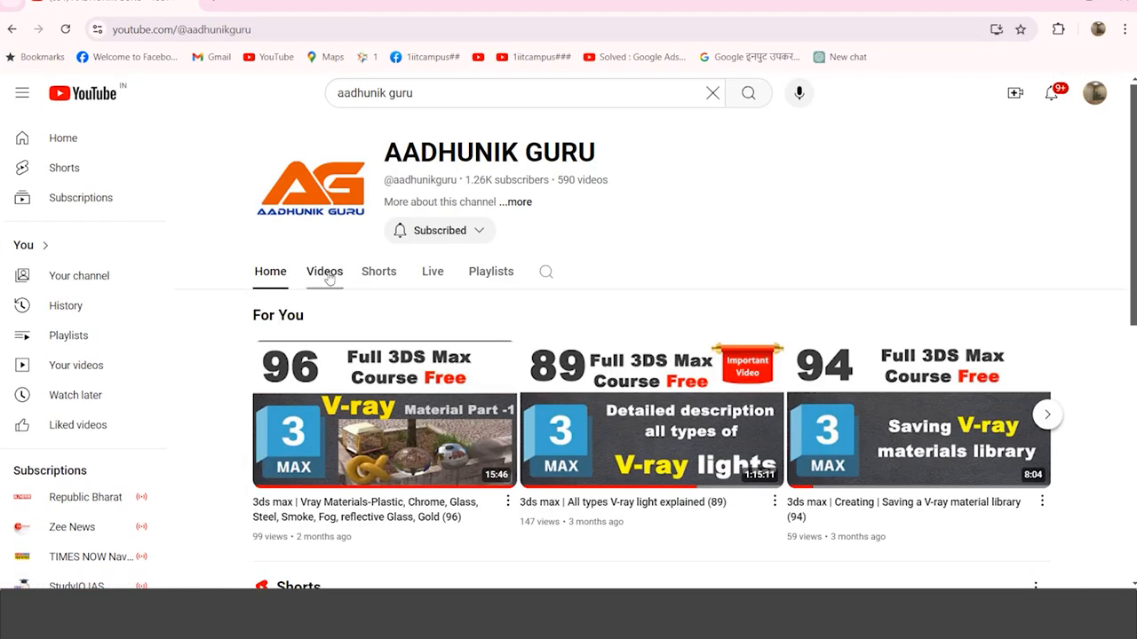
click(324, 271)
scroll(704, 420, down, 12)
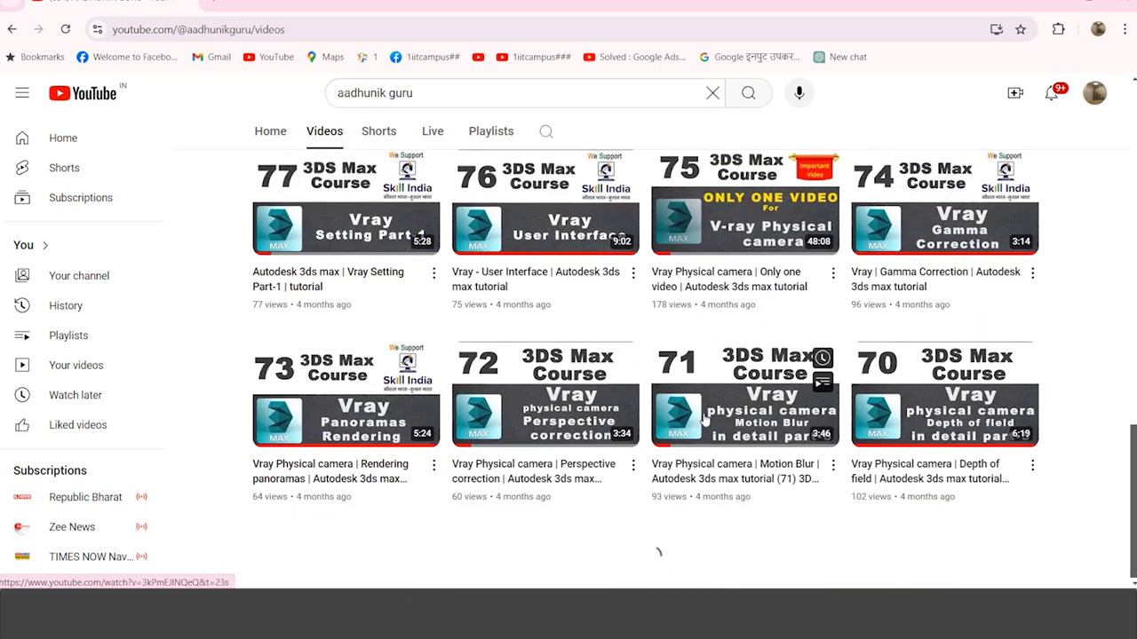
scroll(704, 419, down, 12)
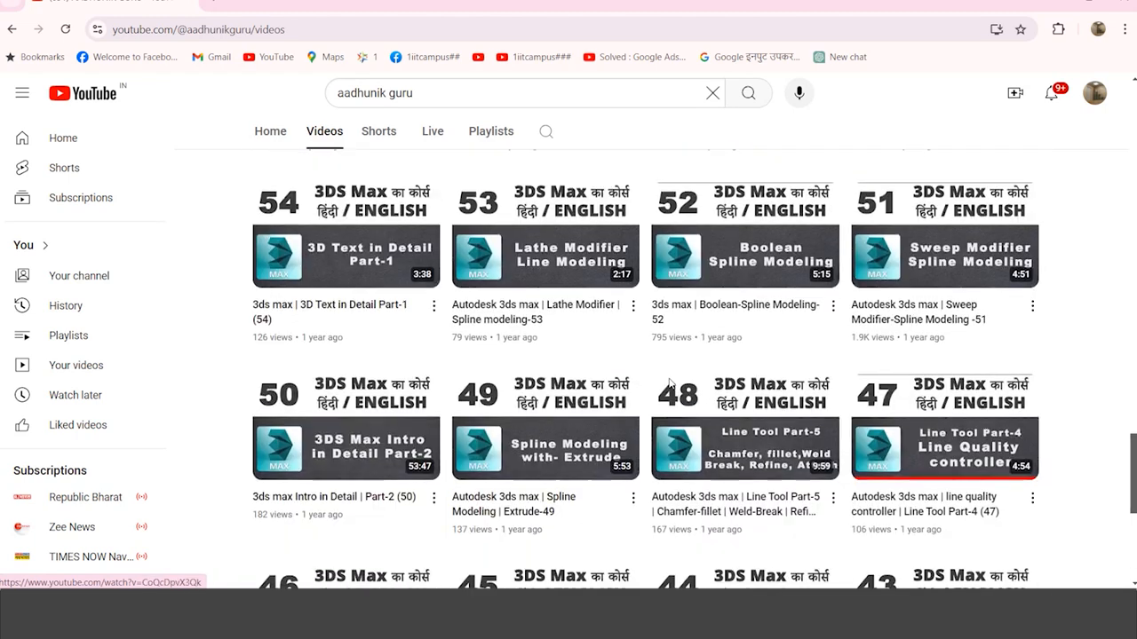
scroll(671, 382, down, 4)
scroll(621, 399, down, 2)
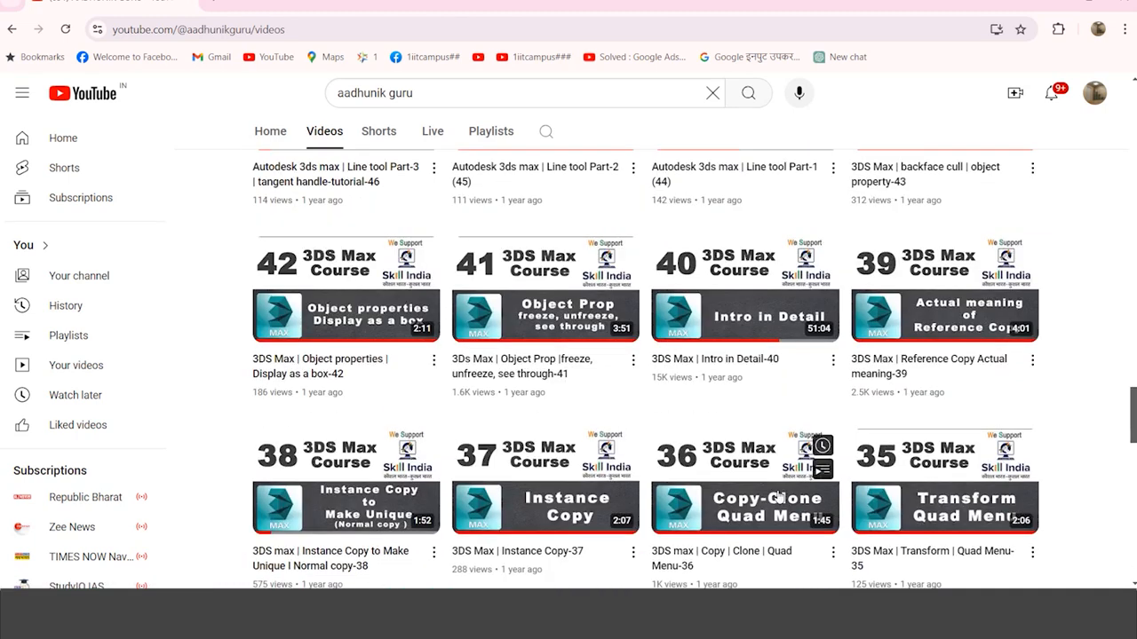
scroll(300, 238, down, 1)
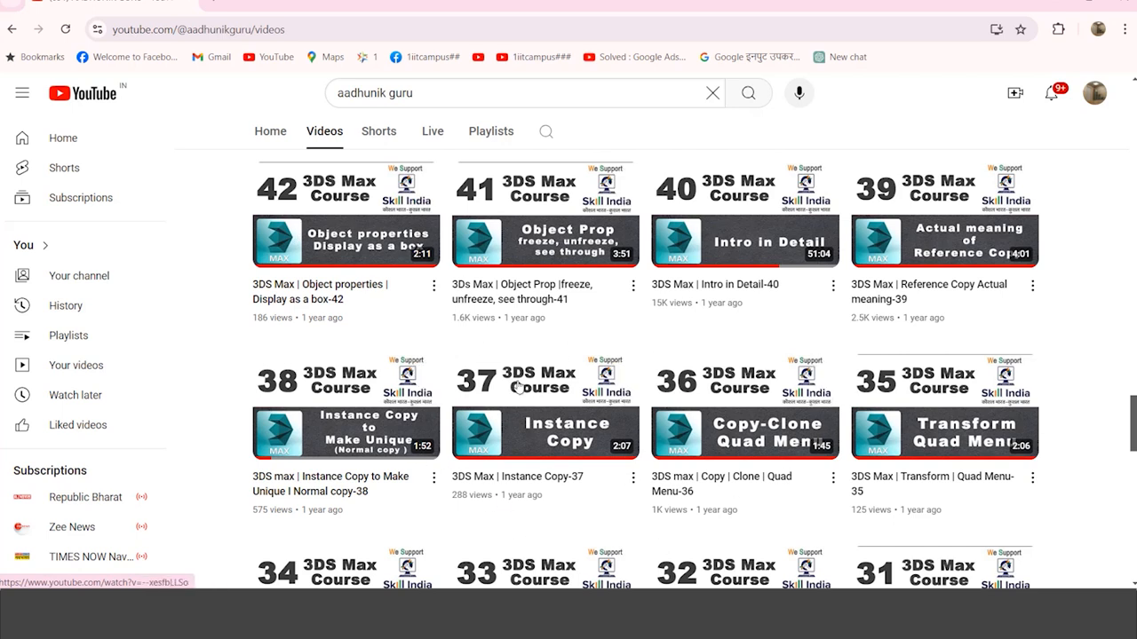
click(1056, 7)
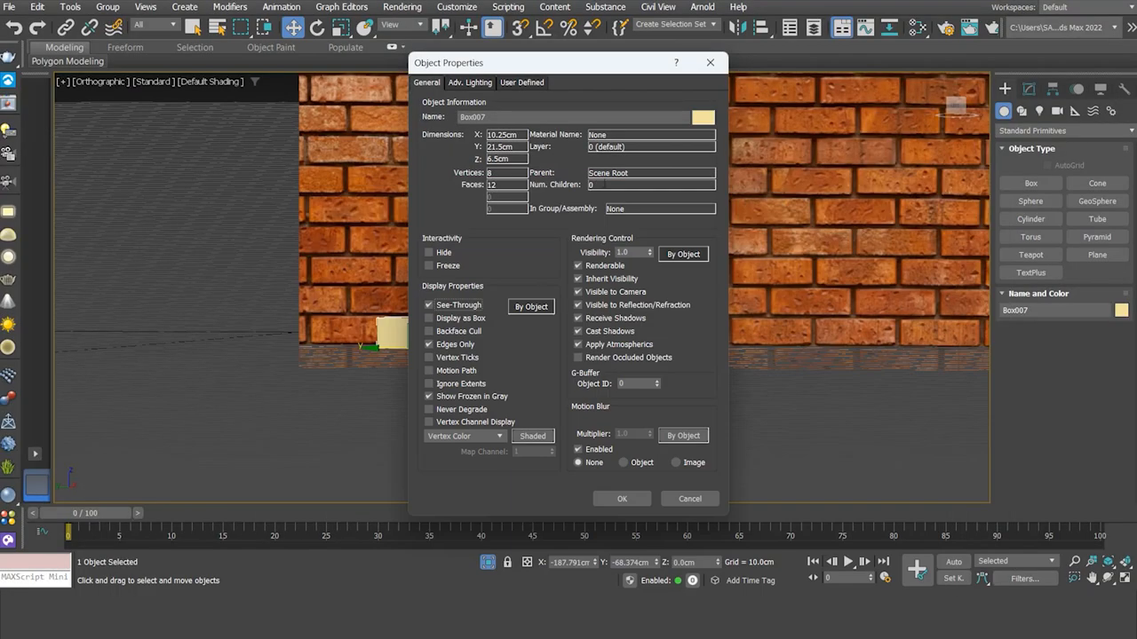
Apply the object properties and slide the small box sideways in the left view over a single brick of the texture.
click(623, 499)
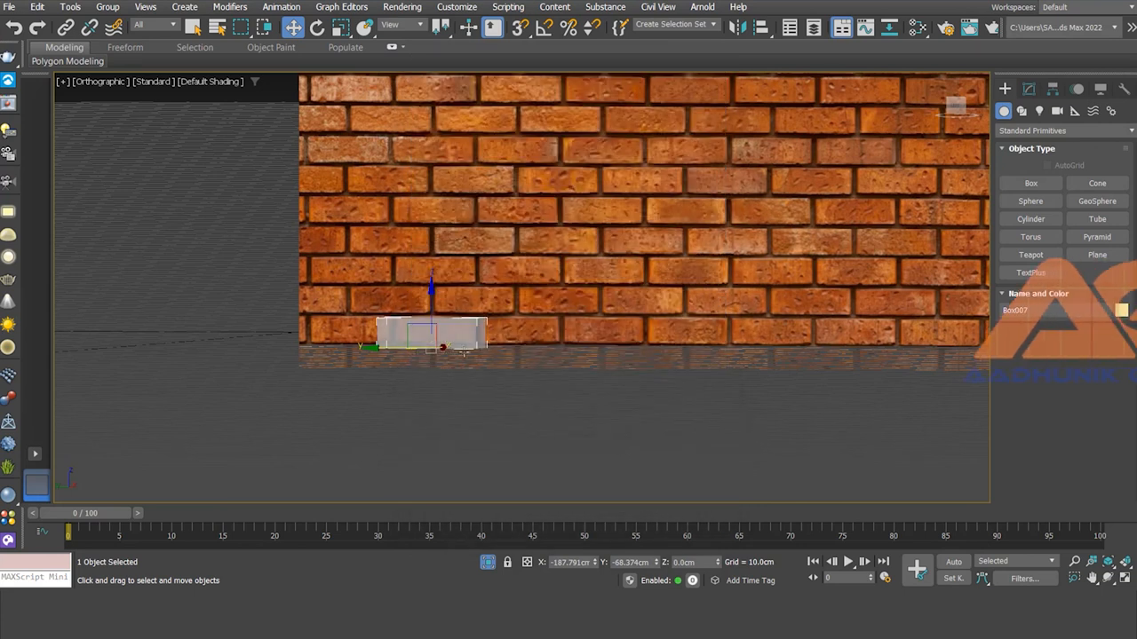
key(l)
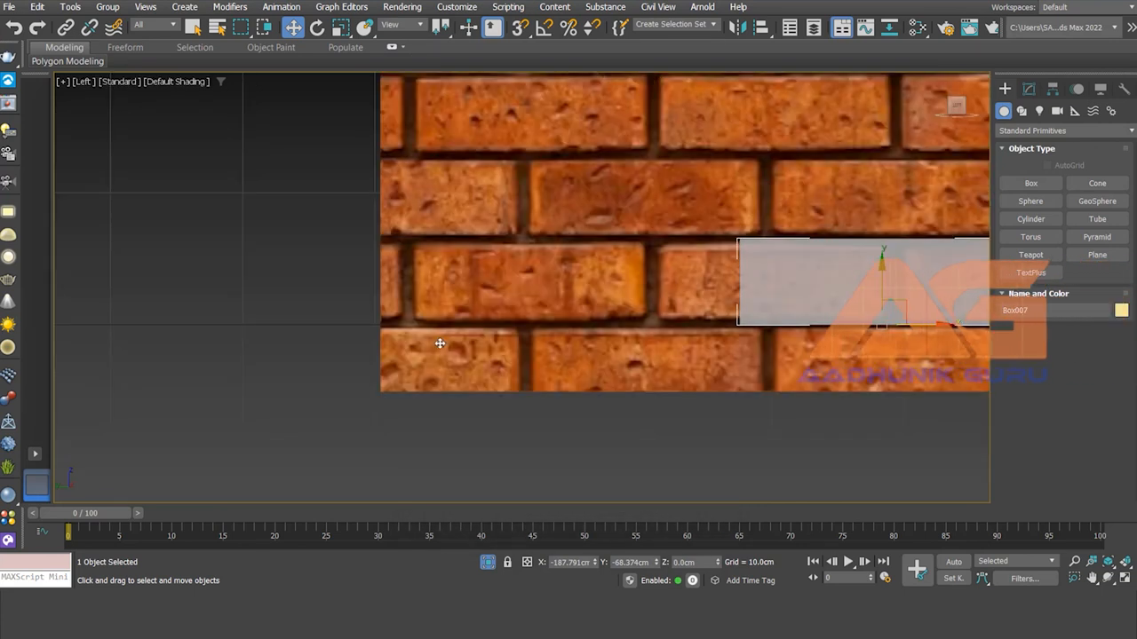
middle_drag(619, 282, 530, 337)
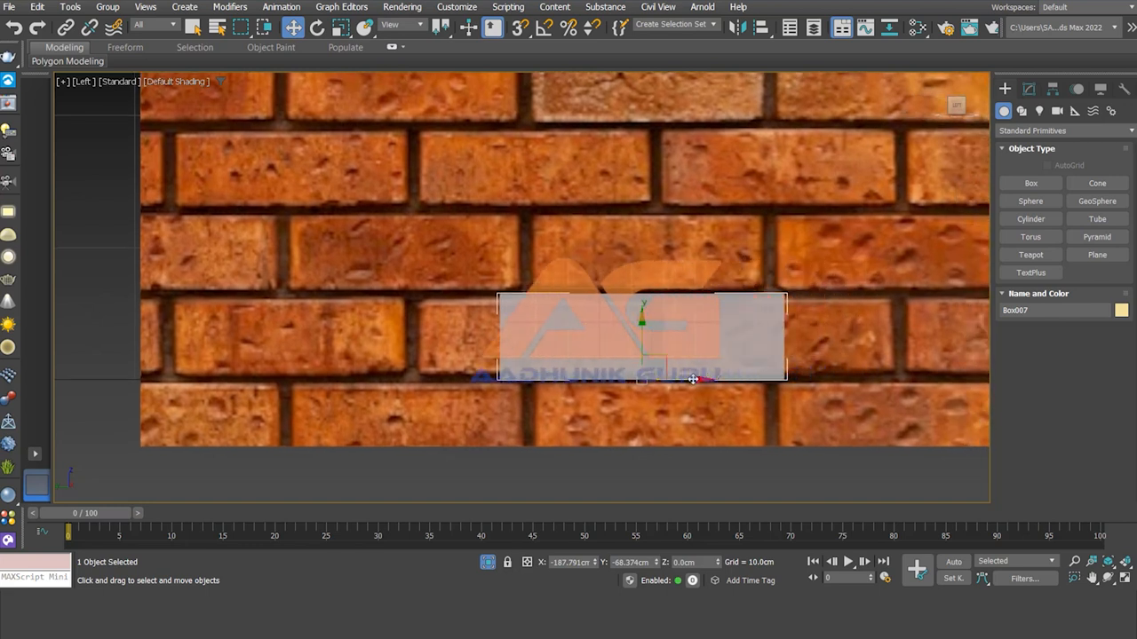
drag(662, 360, 556, 362)
Scale the wall's UVW Map gizmo up uniformly until one texture brick matches the size of the small reference box.
click(917, 172)
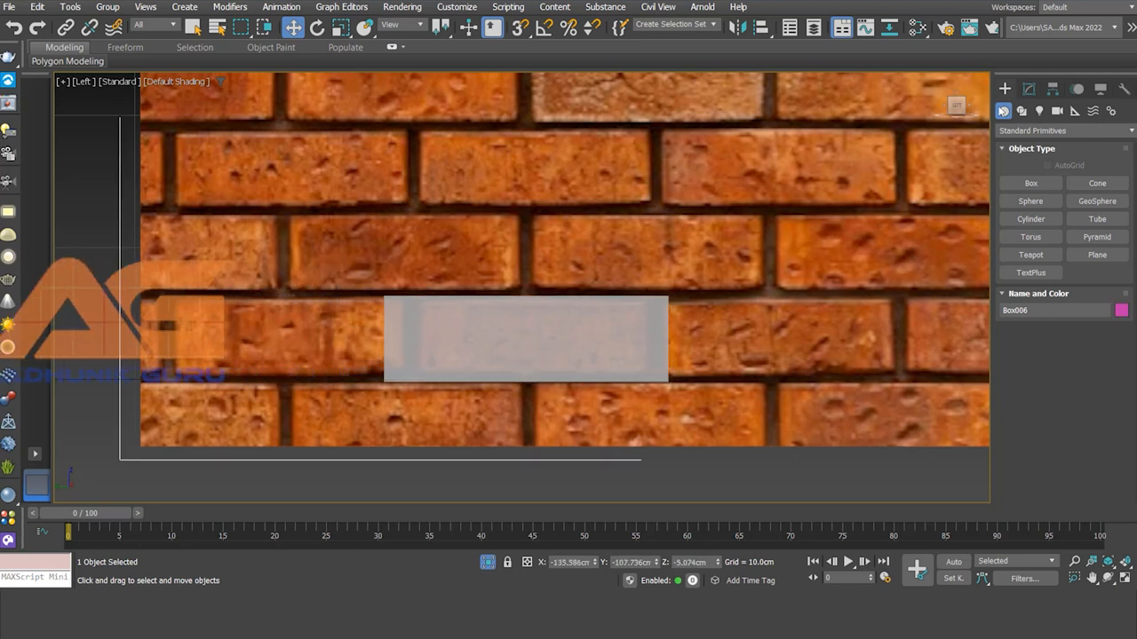
click(1028, 89)
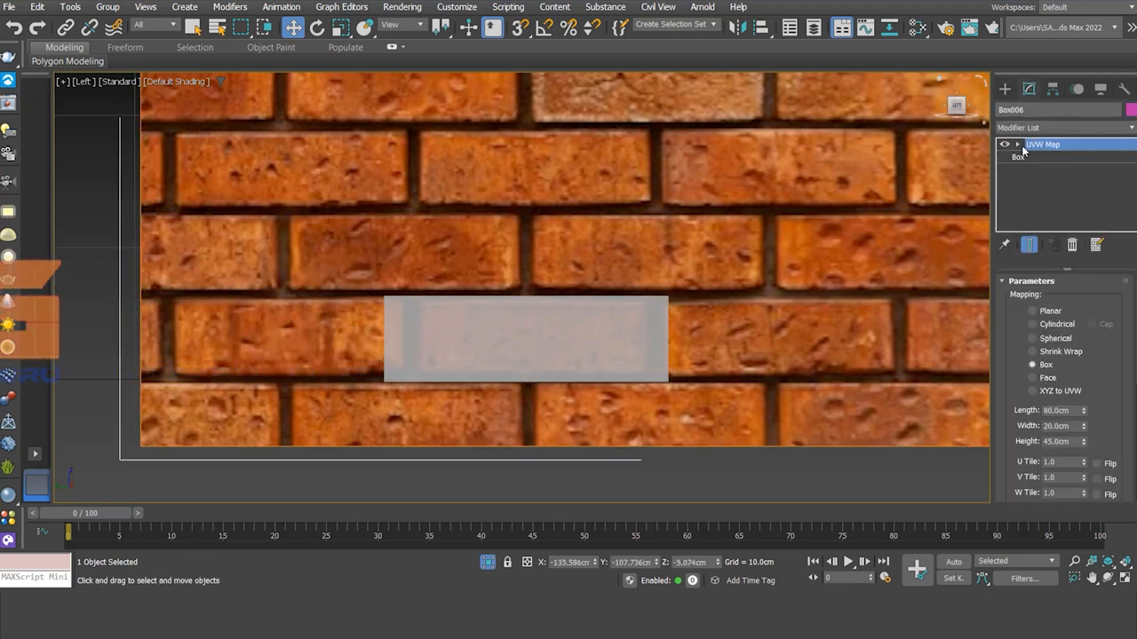
key(1)
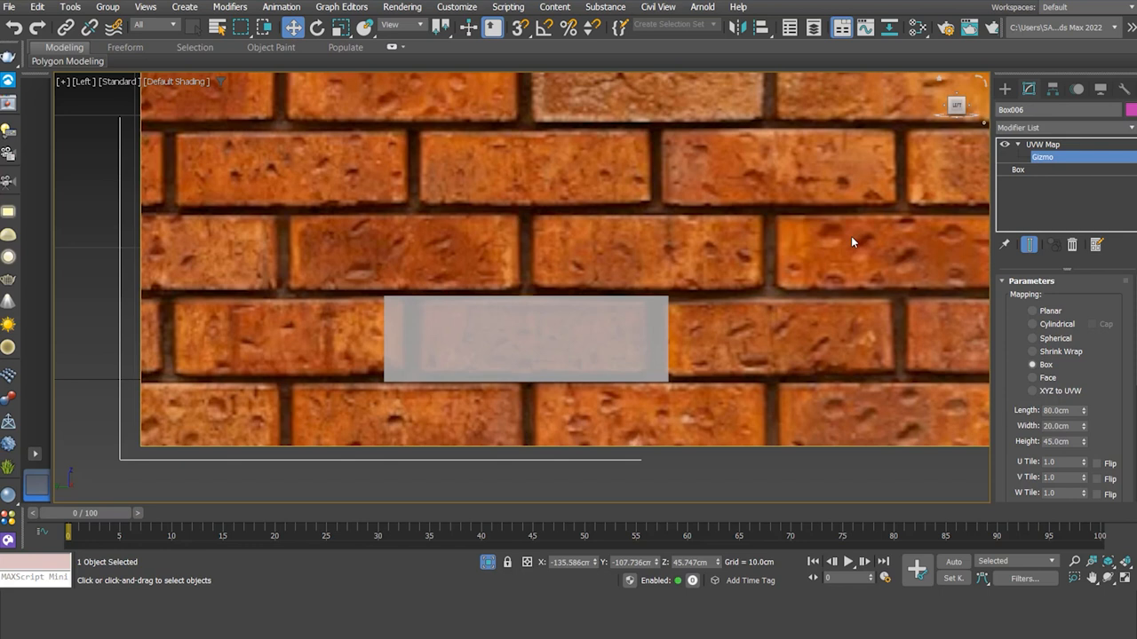
right_click(617, 258)
click(632, 292)
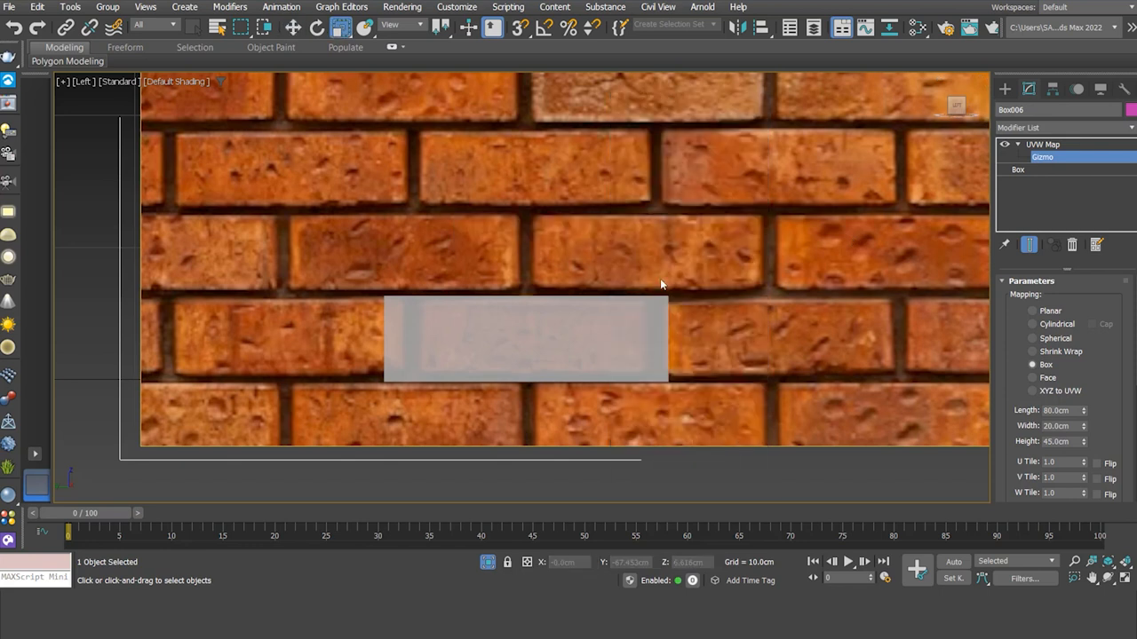
scroll(665, 275, down, 3)
middle_drag(631, 293, 416, 418)
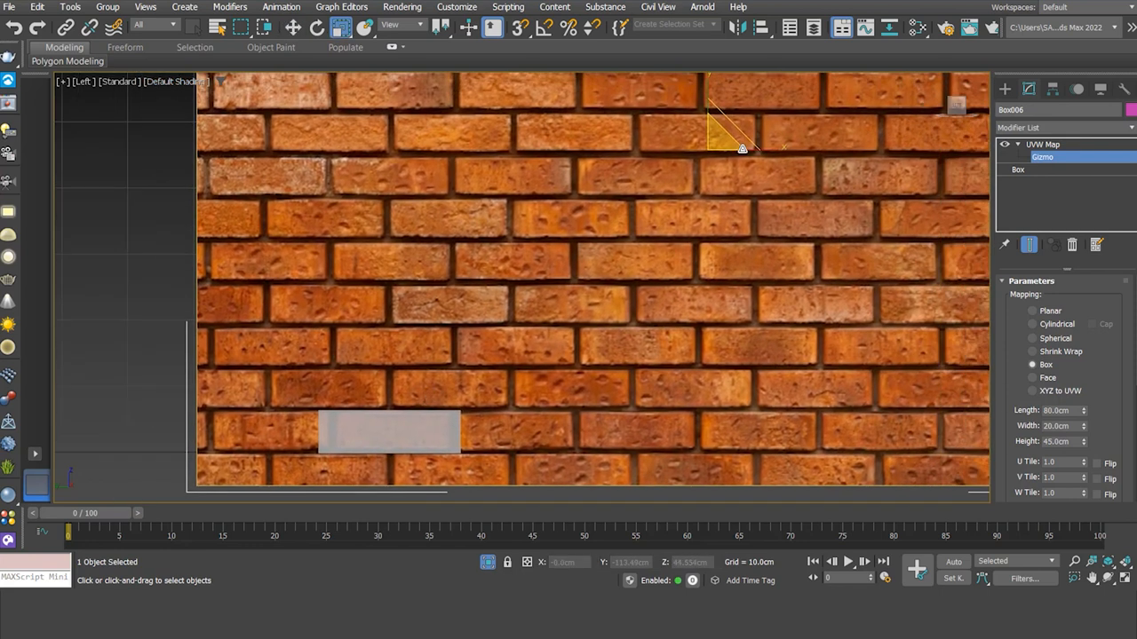
mouse_move(737, 129)
mouse_down()
mouse_move(762, 113)
mouse_move(746, 120)
mouse_up()
Move the UVW Map gizmo in the left view to line a brick up with the reference box and shift the texture across the wall.
right_click(593, 362)
click(619, 368)
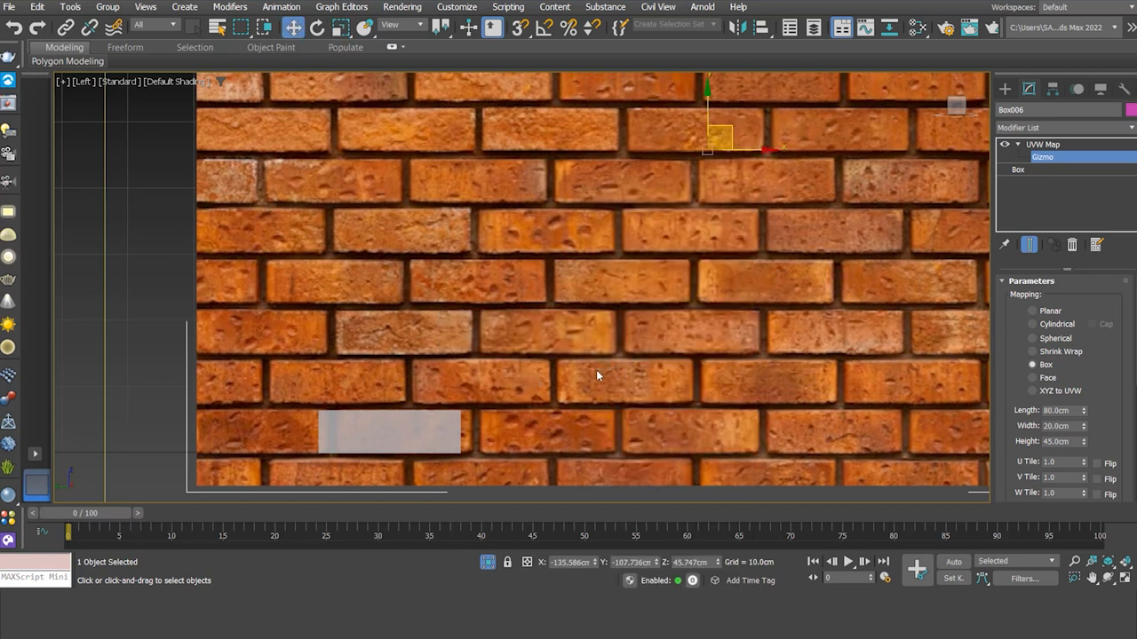
drag(752, 149, 734, 152)
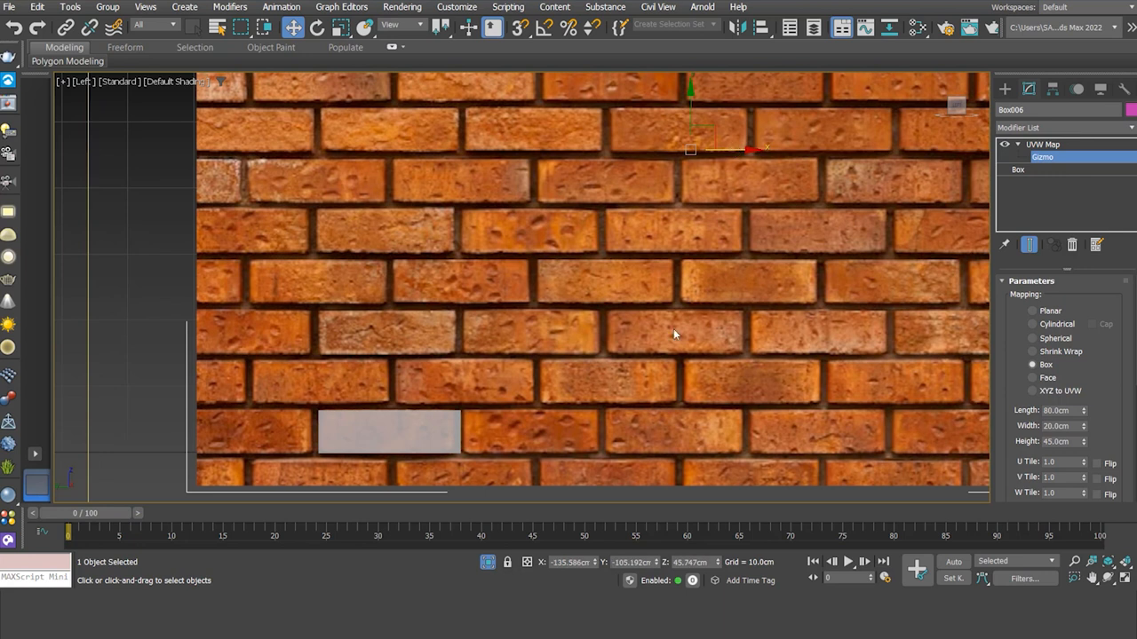
drag(715, 126, 807, 104)
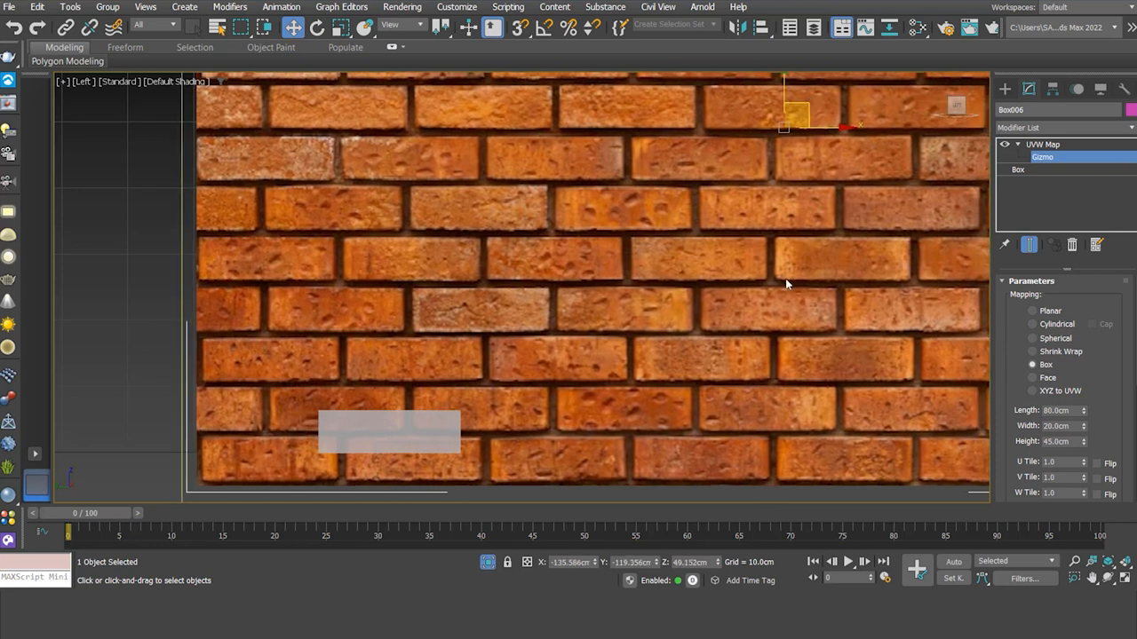
scroll(702, 324, down, 5)
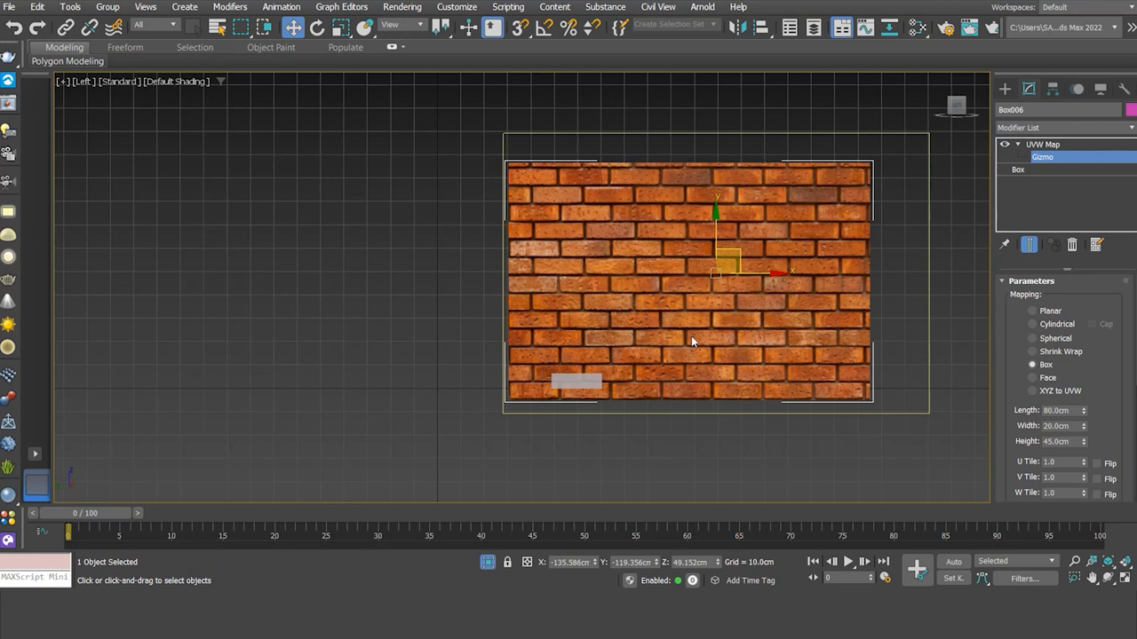
Orbit around the brick wall, unhide all objects and show the whole scene in the perspective view.
click(1107, 578)
drag(611, 295, 531, 323)
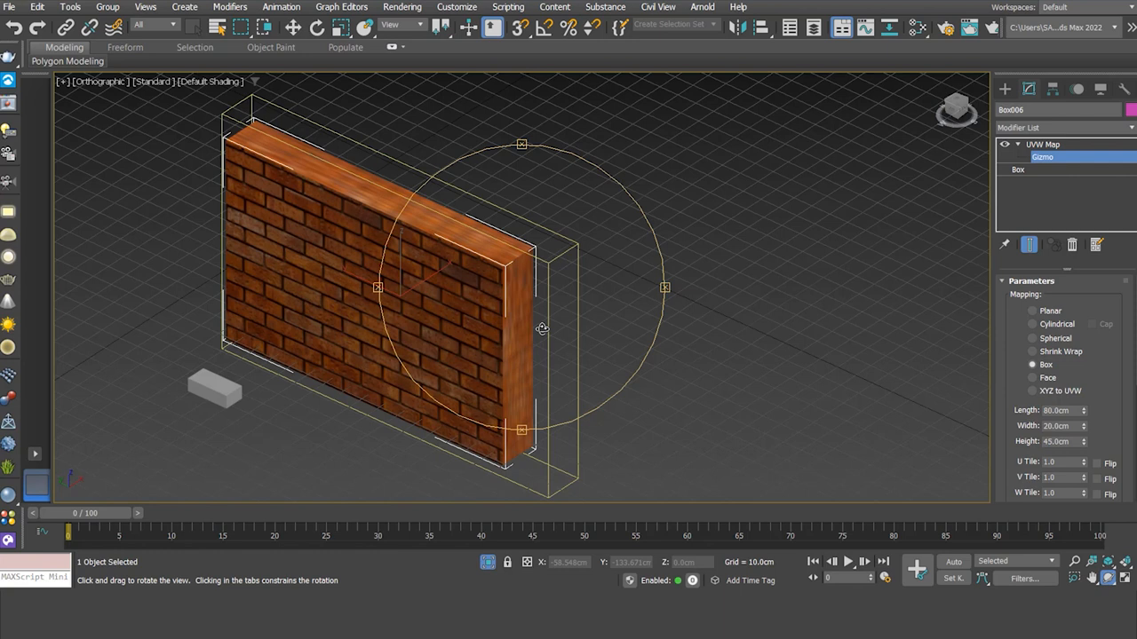
drag(542, 328, 436, 353)
key(w)
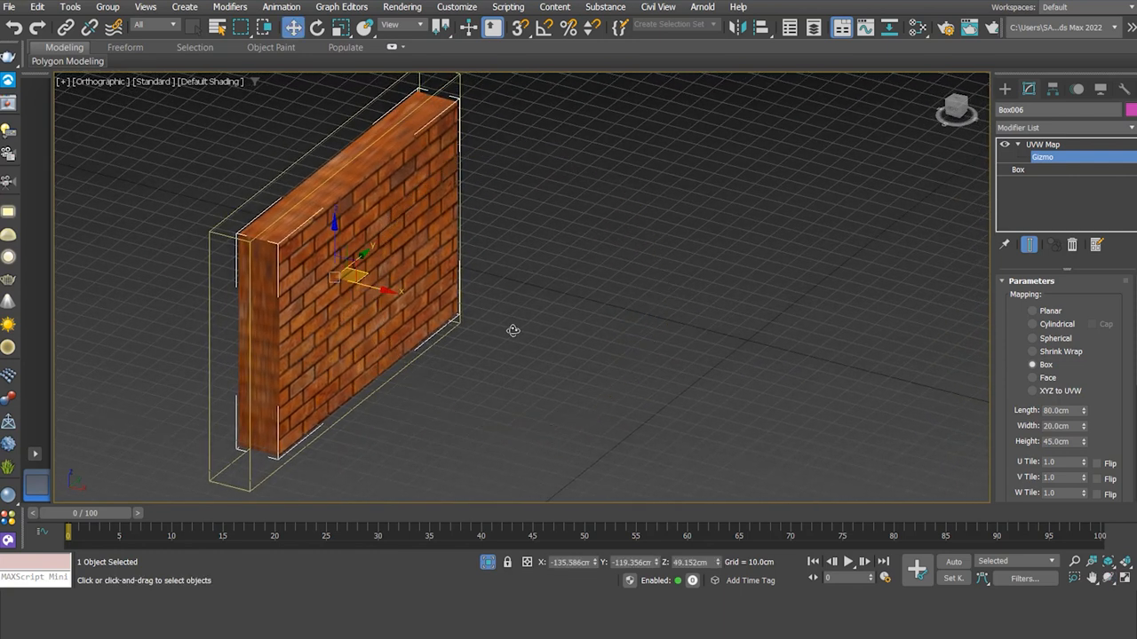
right_click(512, 330)
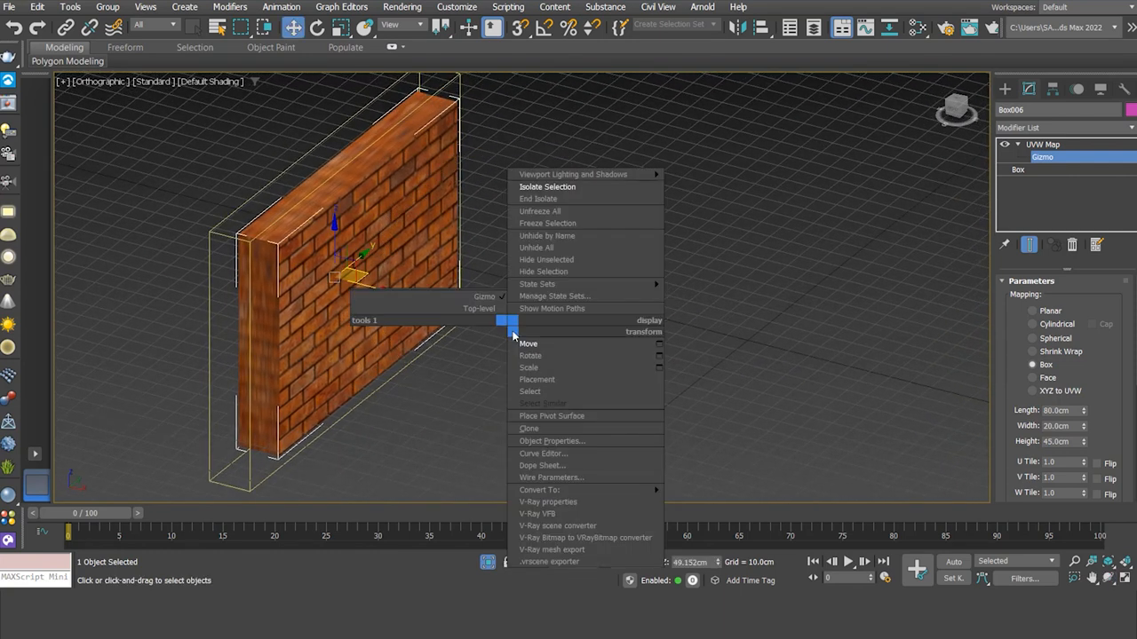
click(550, 248)
middle_drag(541, 304, 430, 278)
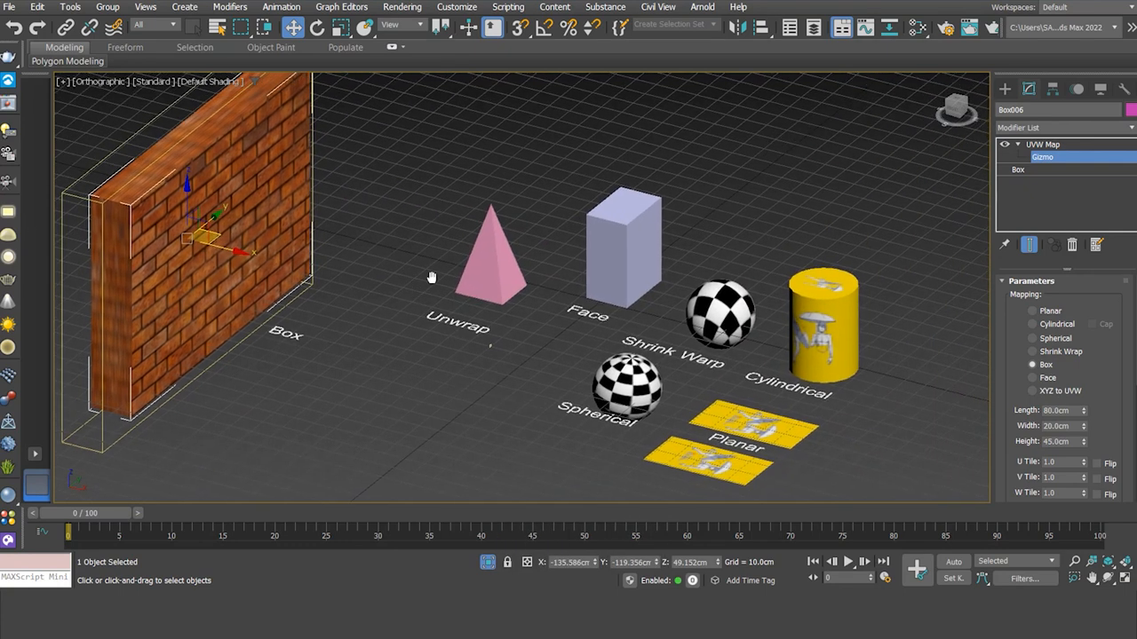
scroll(508, 364, down, 1)
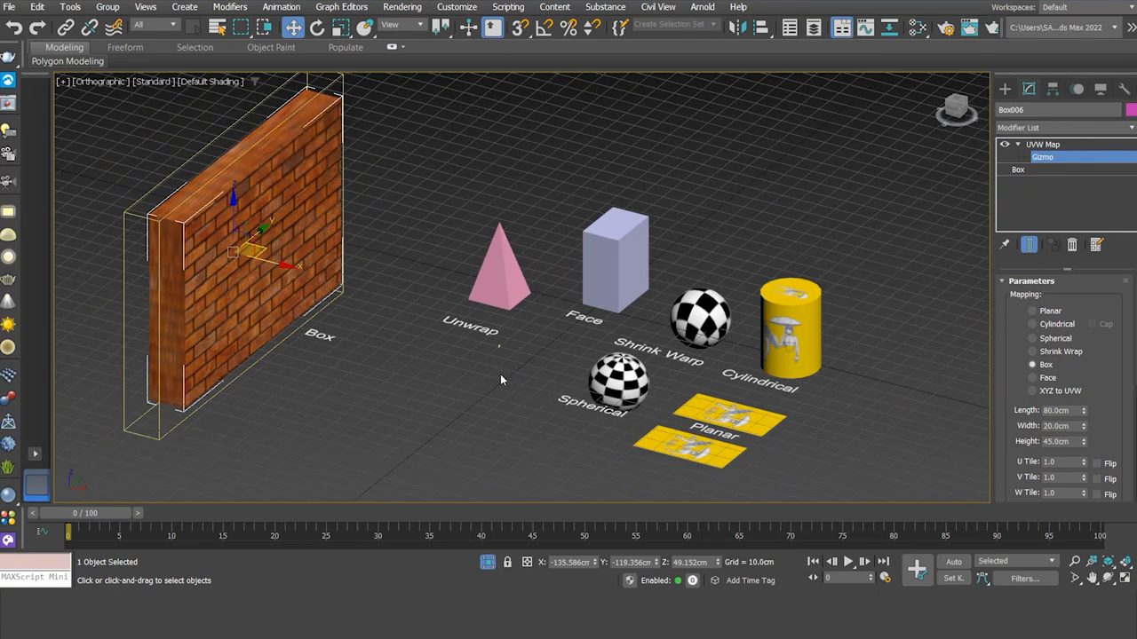
key(p)
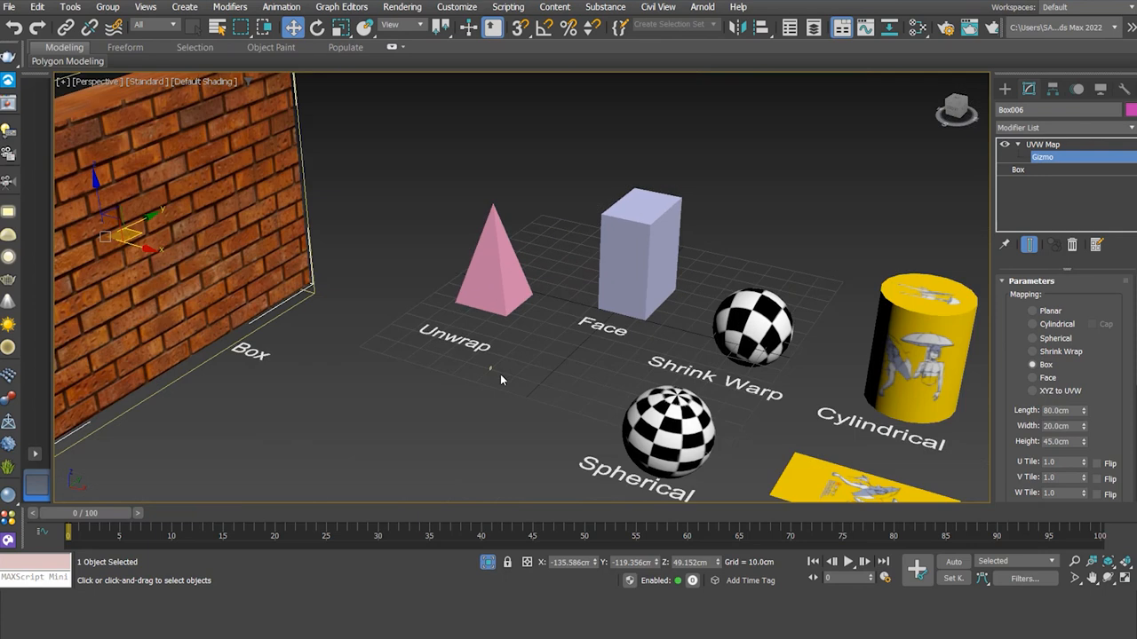
scroll(515, 356, down, 3)
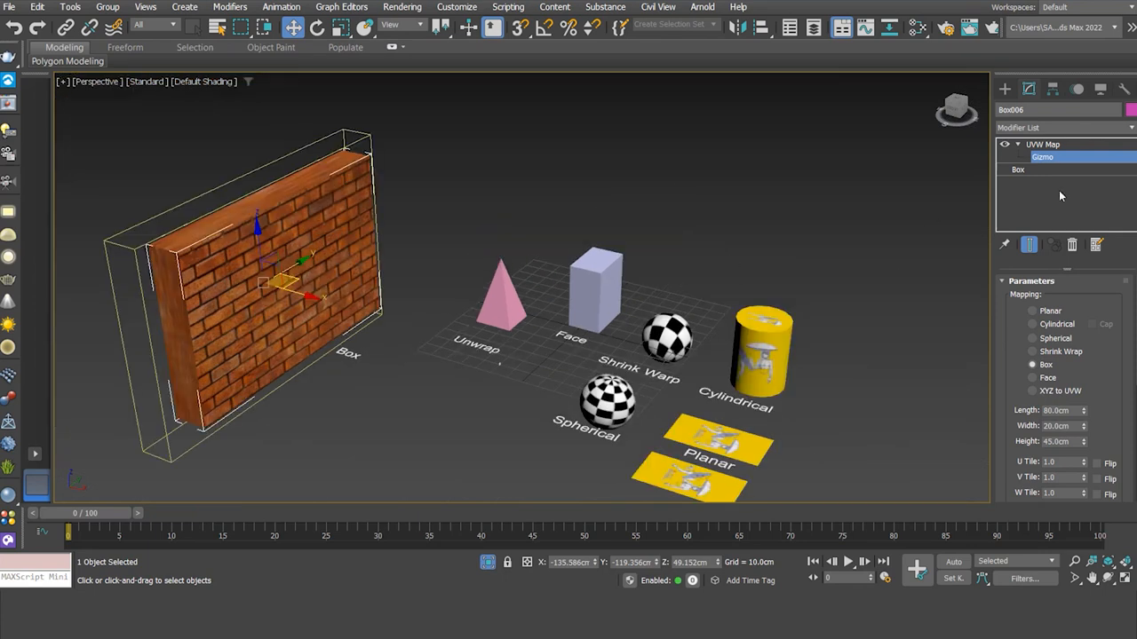
Leave the gizmo level of the wall's UVW Map modifier and deselect the wall.
click(1066, 144)
click(1049, 158)
click(1080, 156)
click(760, 186)
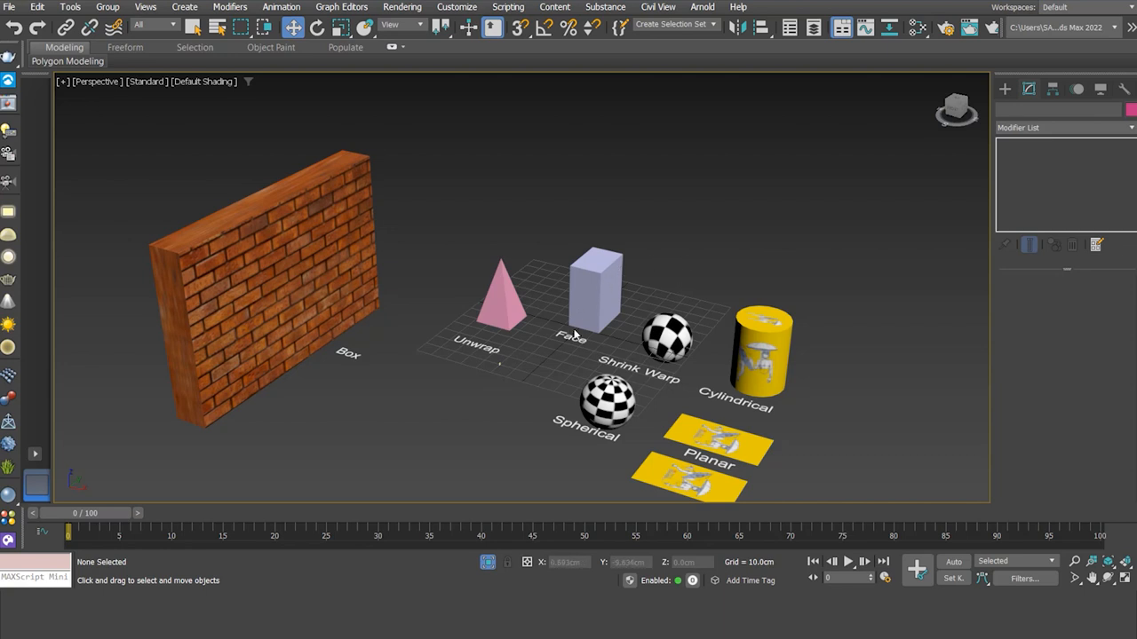
Isolate the box labelled Face and orbit the perspective view around it.
click(610, 283)
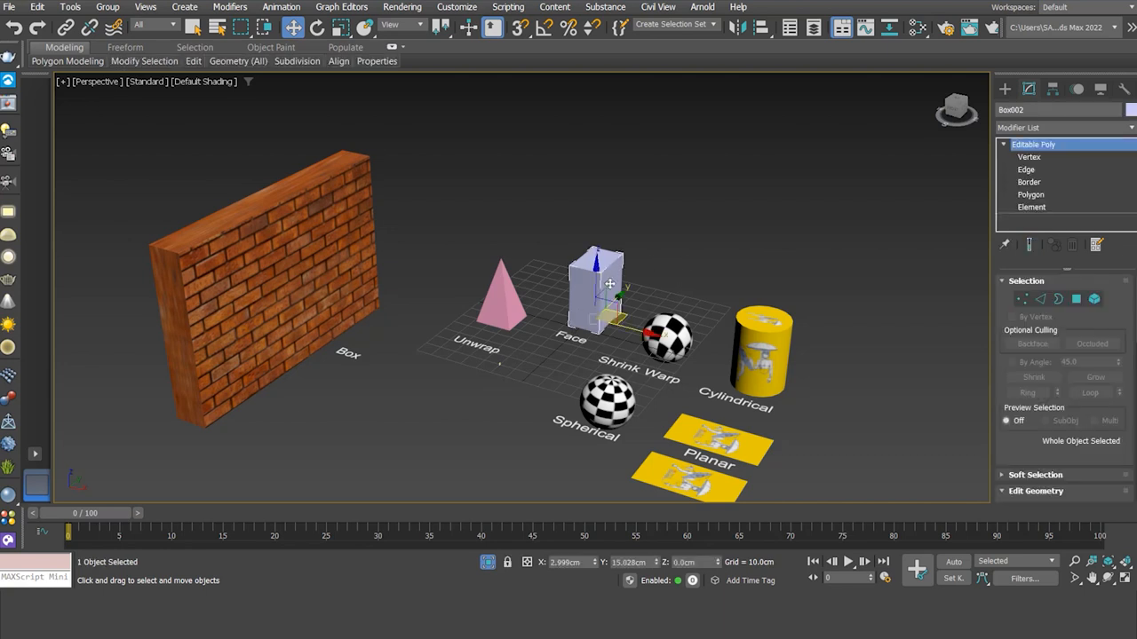
right_click(631, 262)
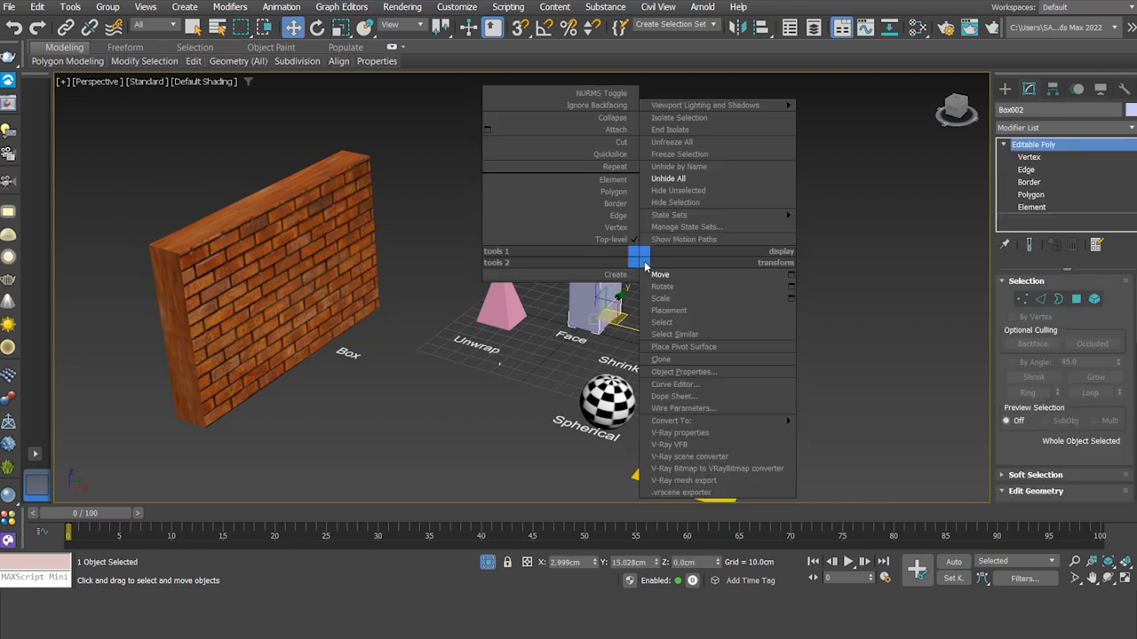
click(680, 115)
scroll(726, 299, down, 5)
middle_drag(726, 298, 883, 342)
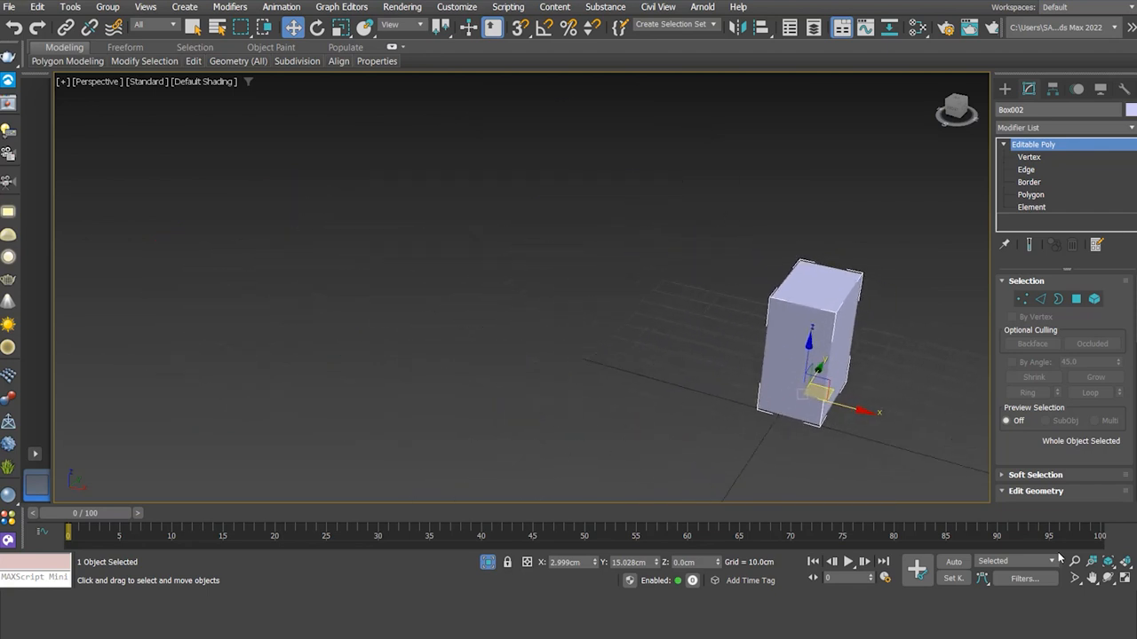
click(1107, 578)
drag(631, 346, 616, 346)
middle_drag(688, 349, 737, 322)
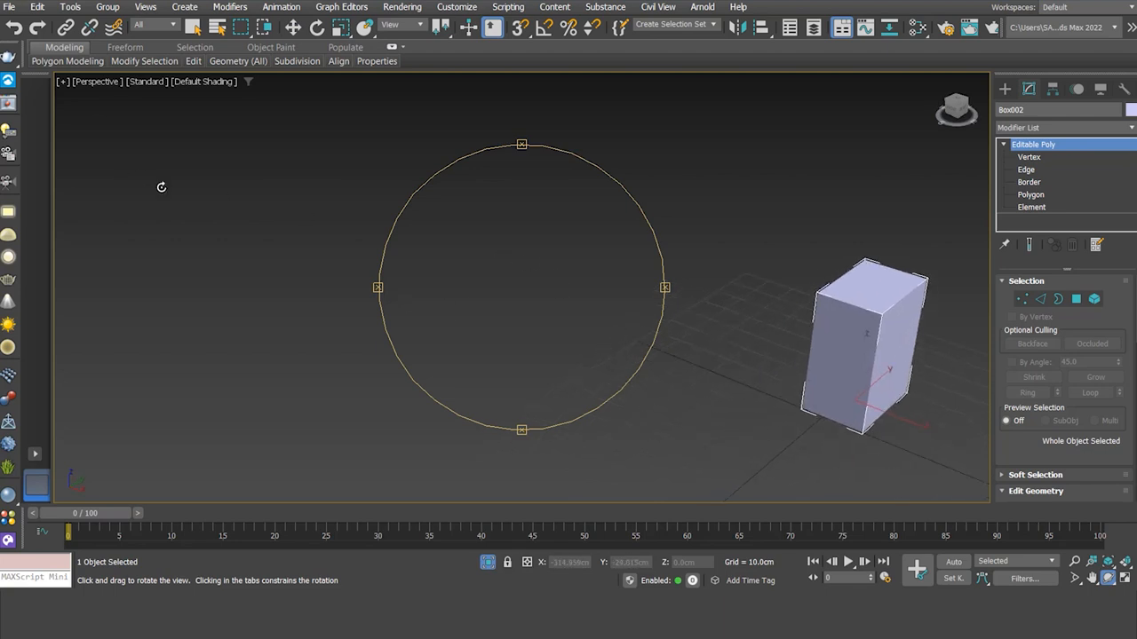
Display the isolated box with edged faces and return to the selection tool.
key(F3)
key(F3)
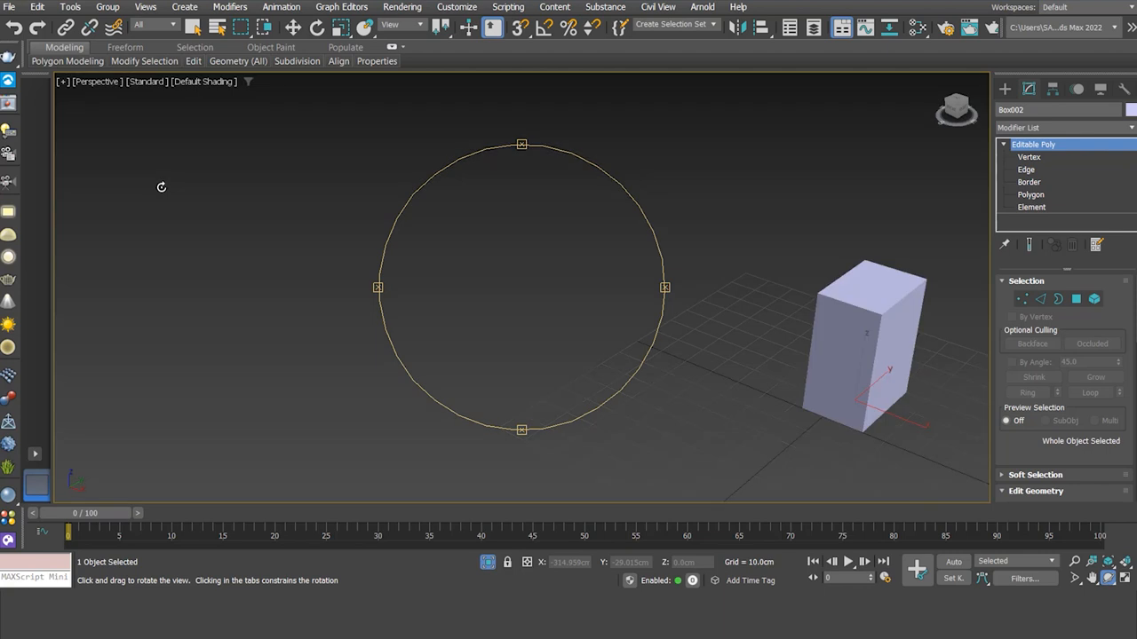
key(F4)
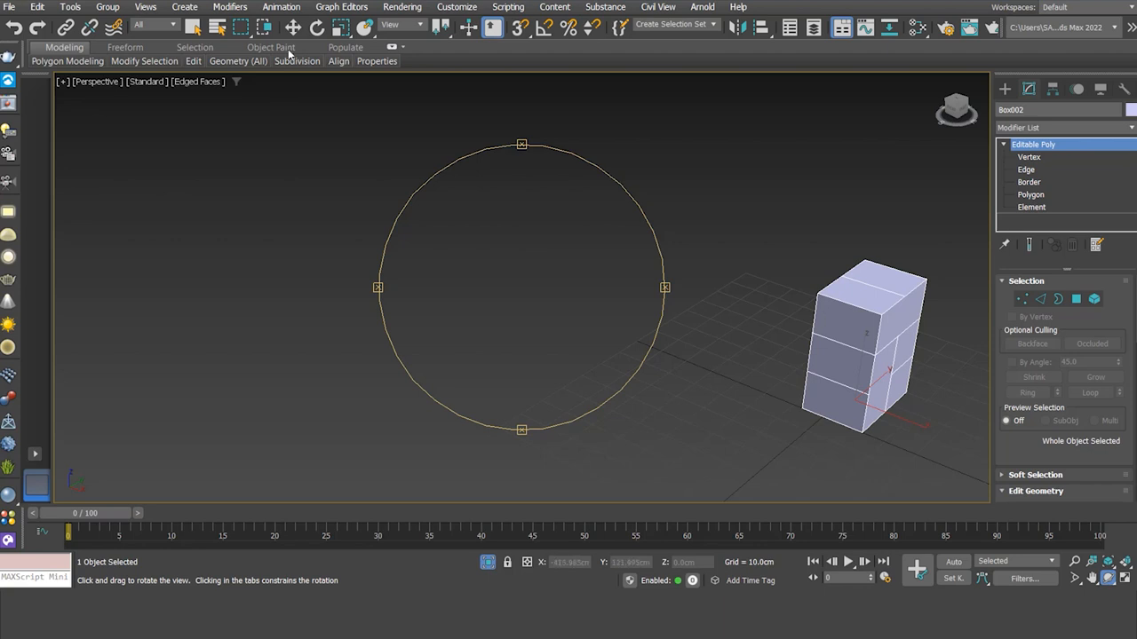
click(193, 27)
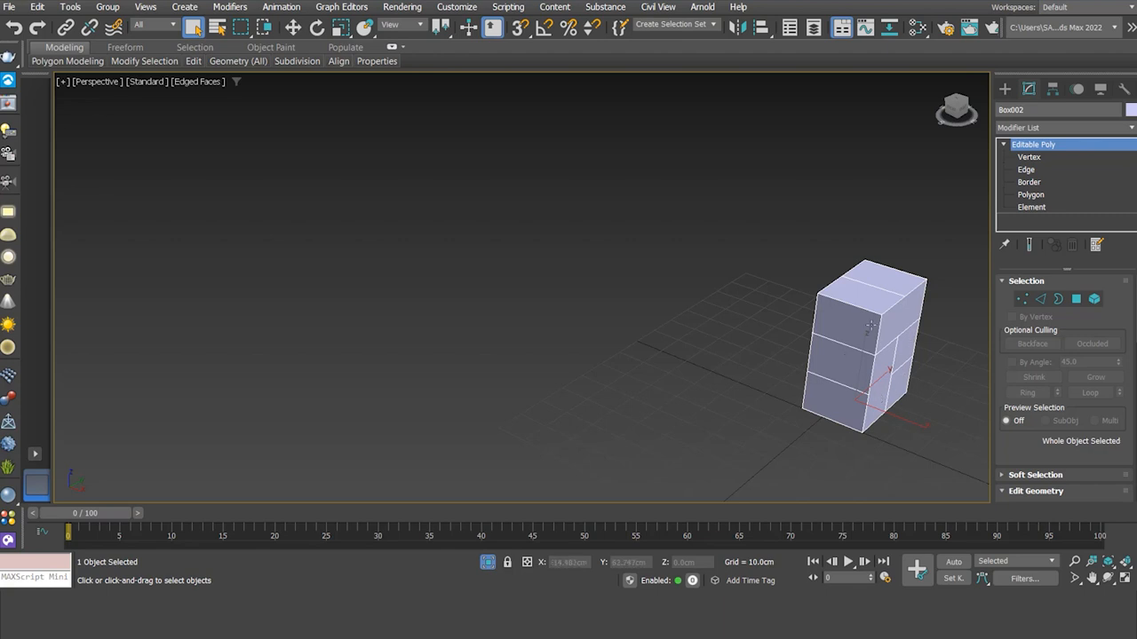
Add a UVW Map modifier to the isolated box and set its mapping type to Box.
click(1064, 128)
key(u)
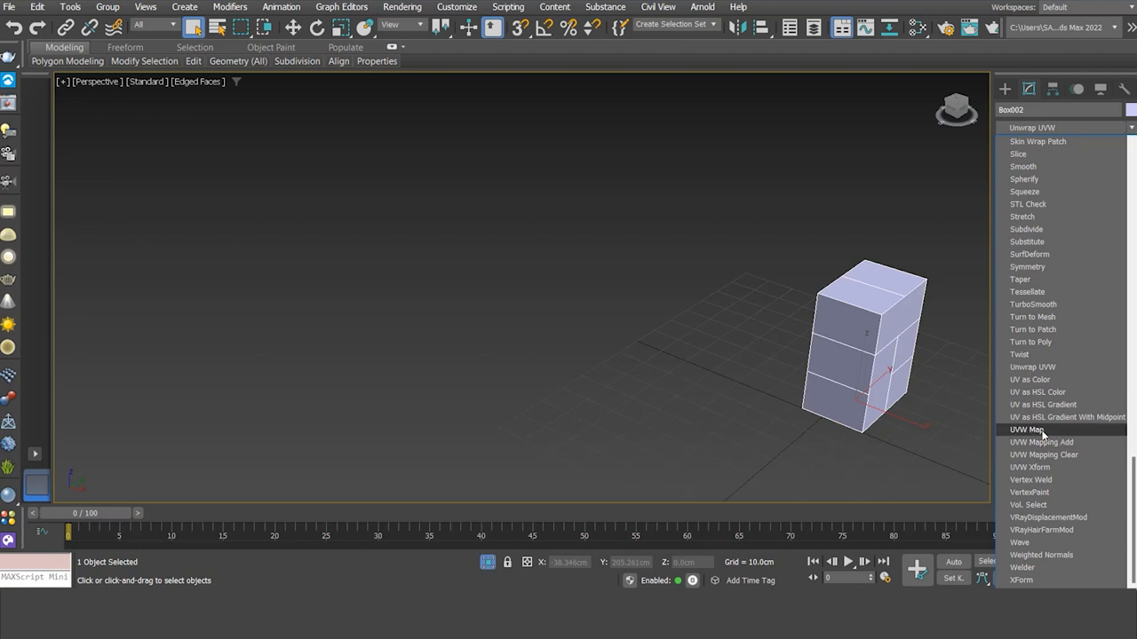
click(1043, 431)
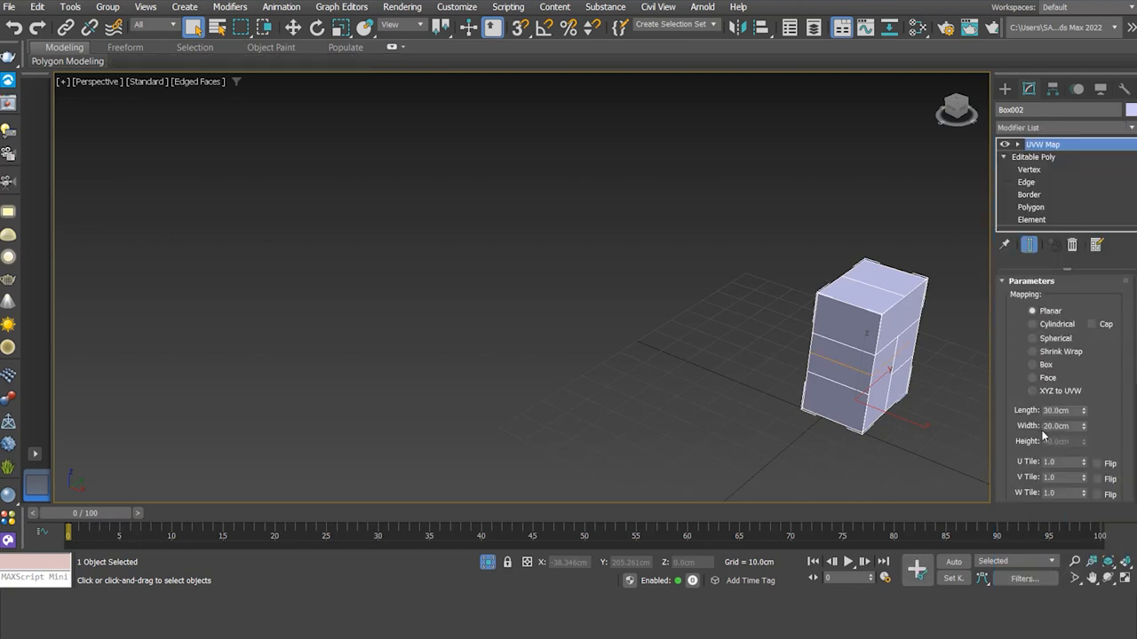
click(1031, 365)
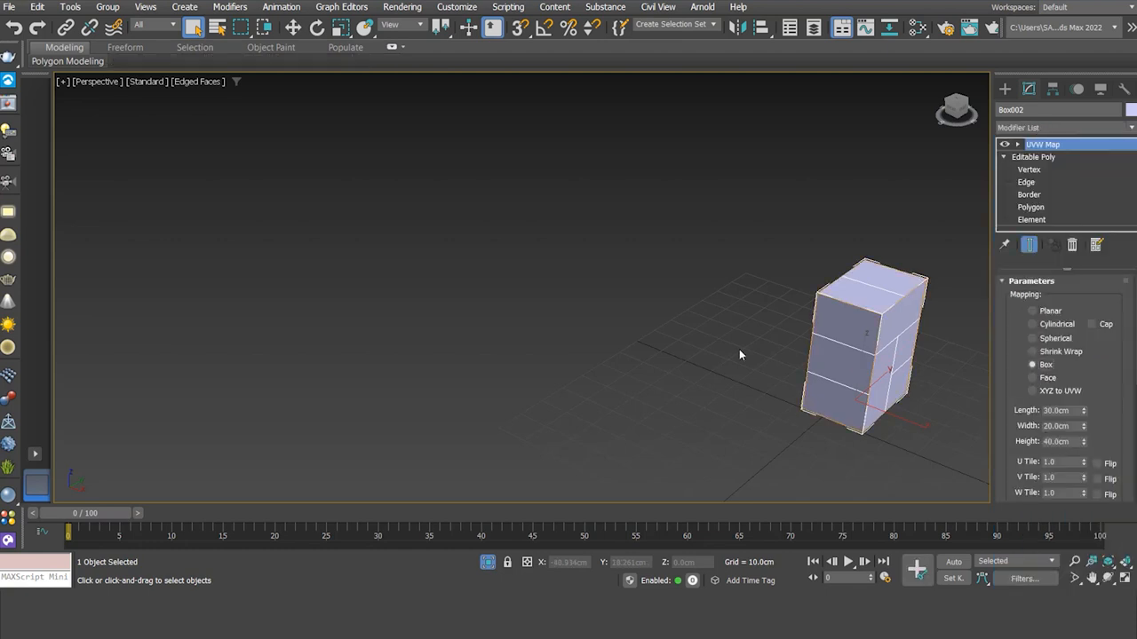
Delete the brick material nodes from the Slate Material Editor view and create a new VRayMtl material.
click(916, 28)
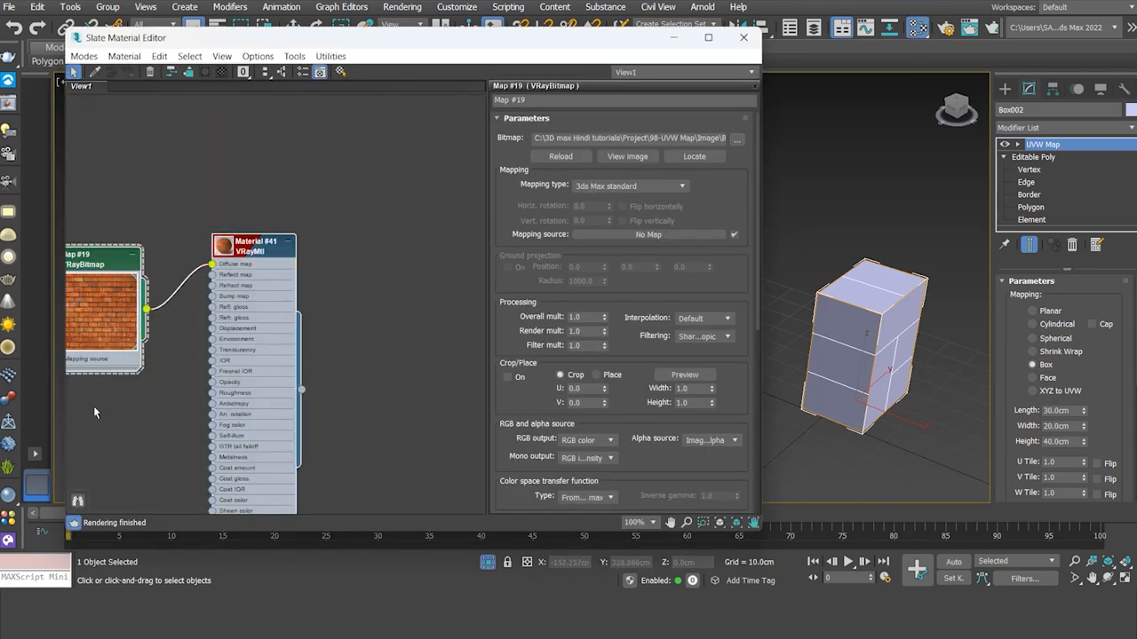
drag(94, 412, 327, 275)
key(Delete)
right_click(327, 276)
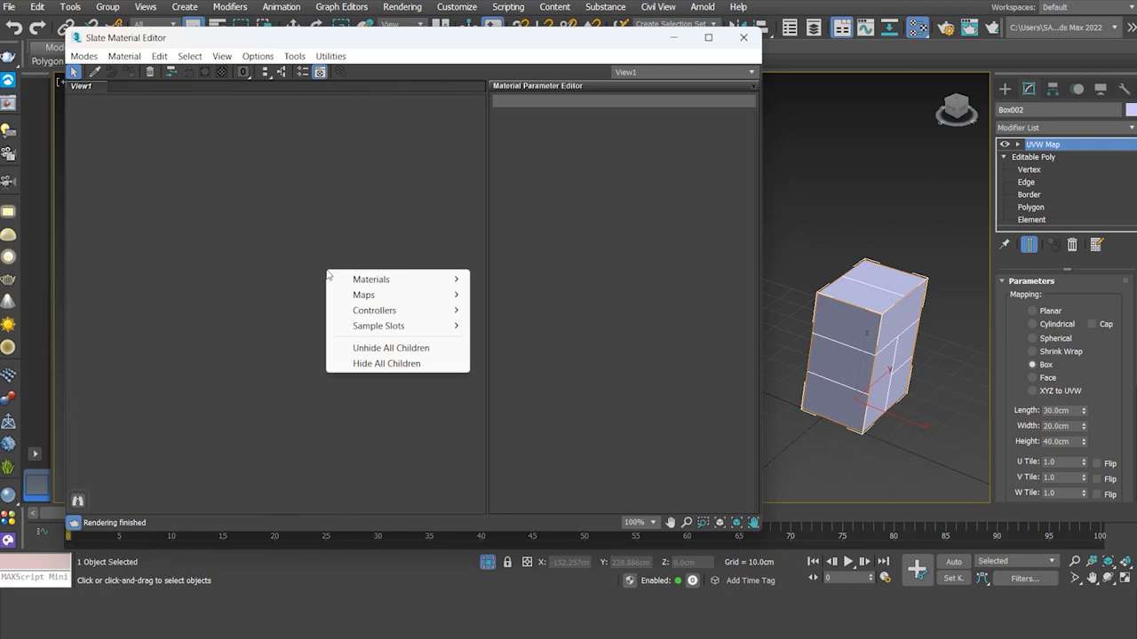
mouse_move(386, 280)
mouse_move(495, 313)
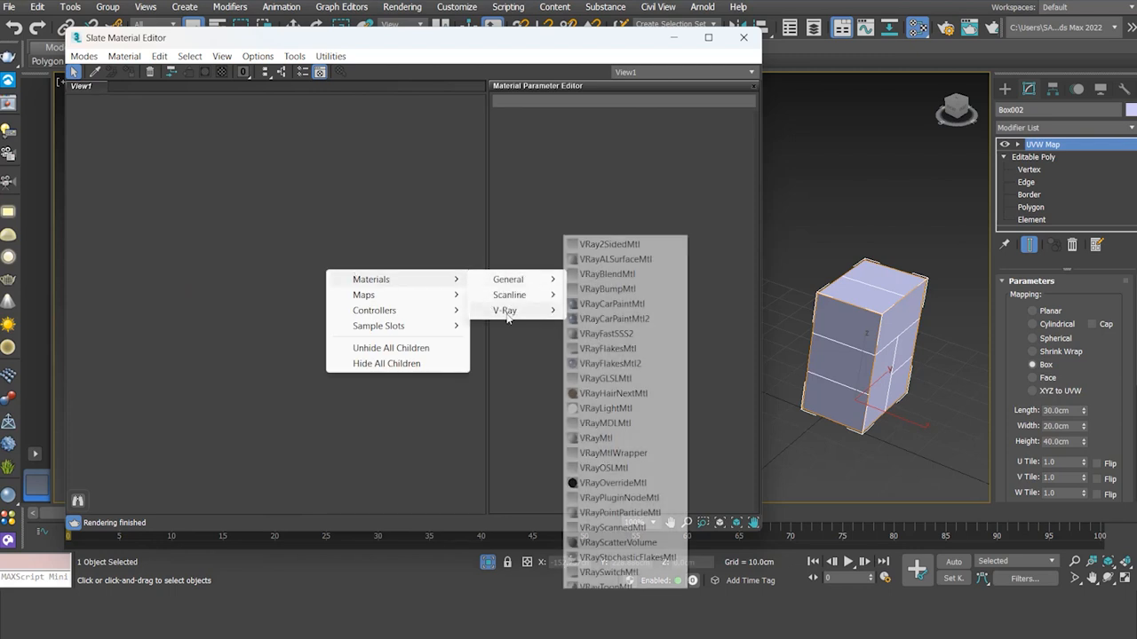
click(610, 439)
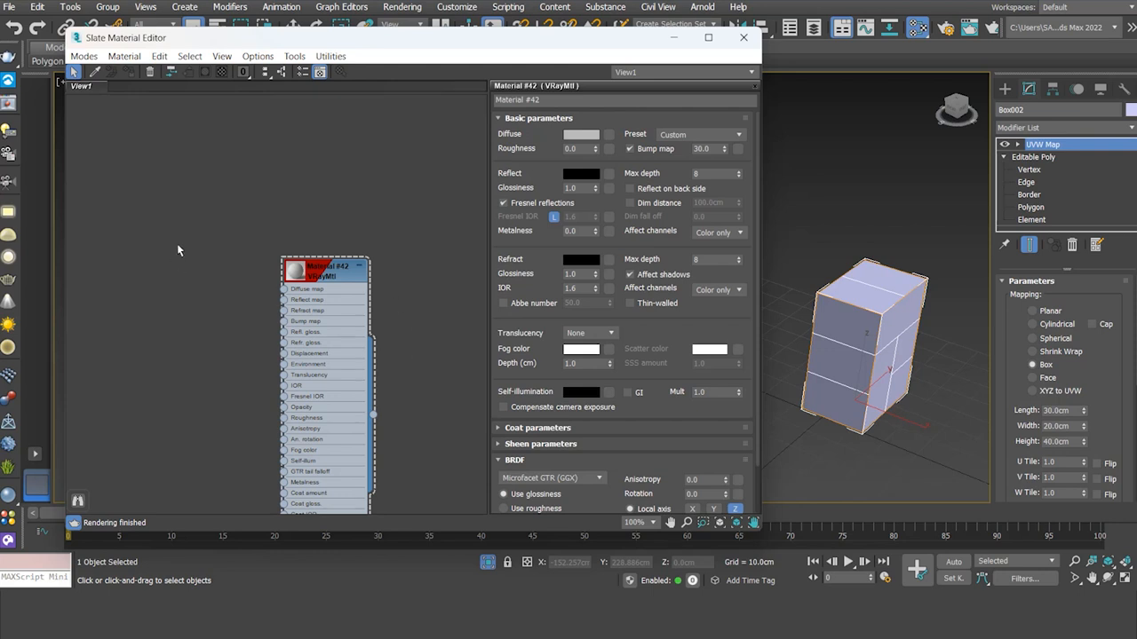
Create a VRayBitmap map and connect it to the Diffuse map slot of the new VRayMtl material.
right_click(162, 205)
mouse_move(197, 226)
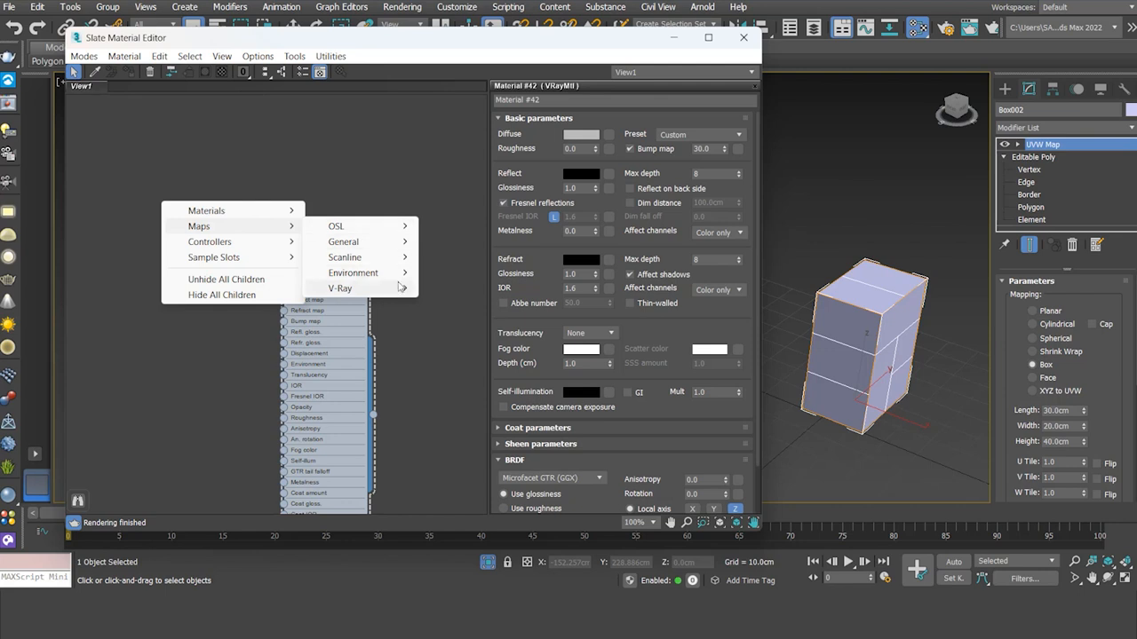
mouse_move(401, 287)
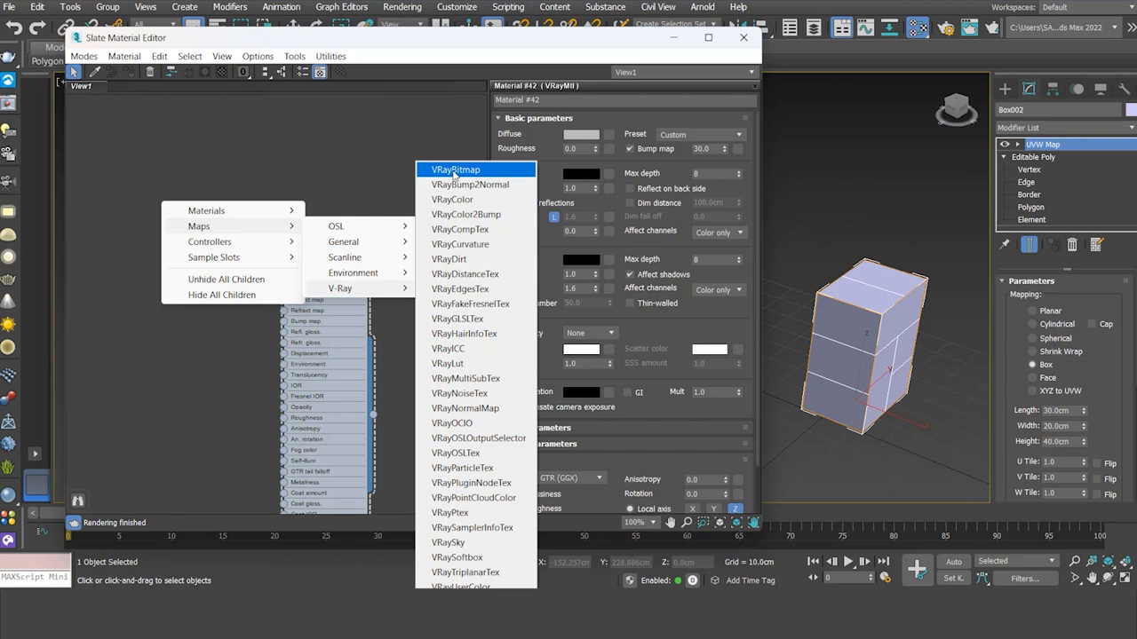
click(455, 170)
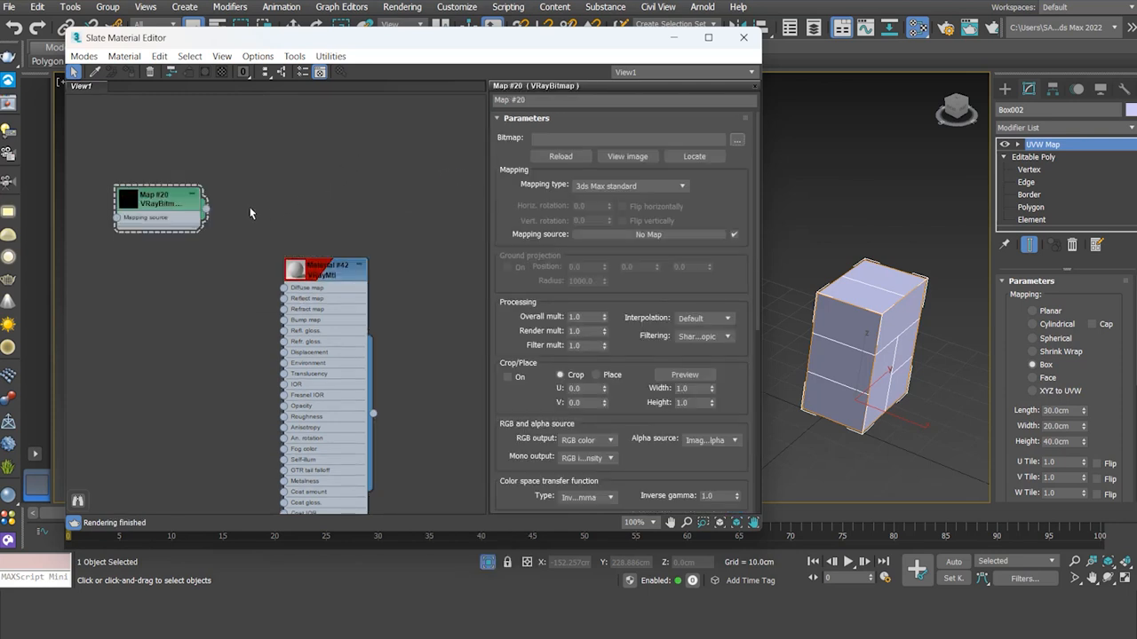
drag(205, 213, 284, 288)
Load the Bird-3 image into the VRayBitmap and assign the bird material to the selected box.
click(736, 139)
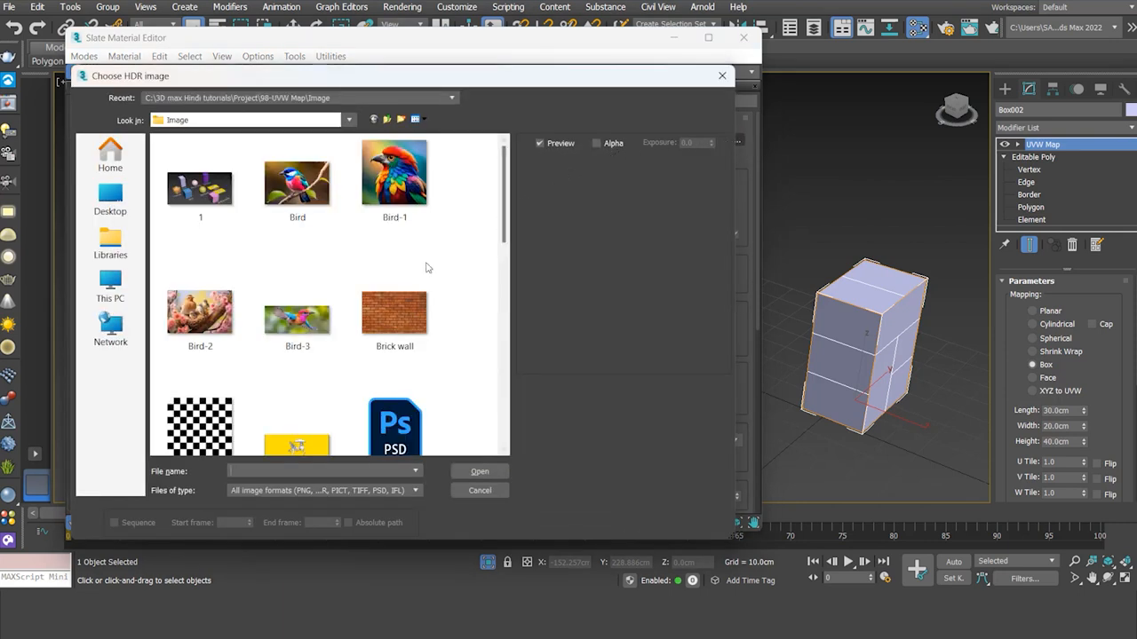
click(289, 320)
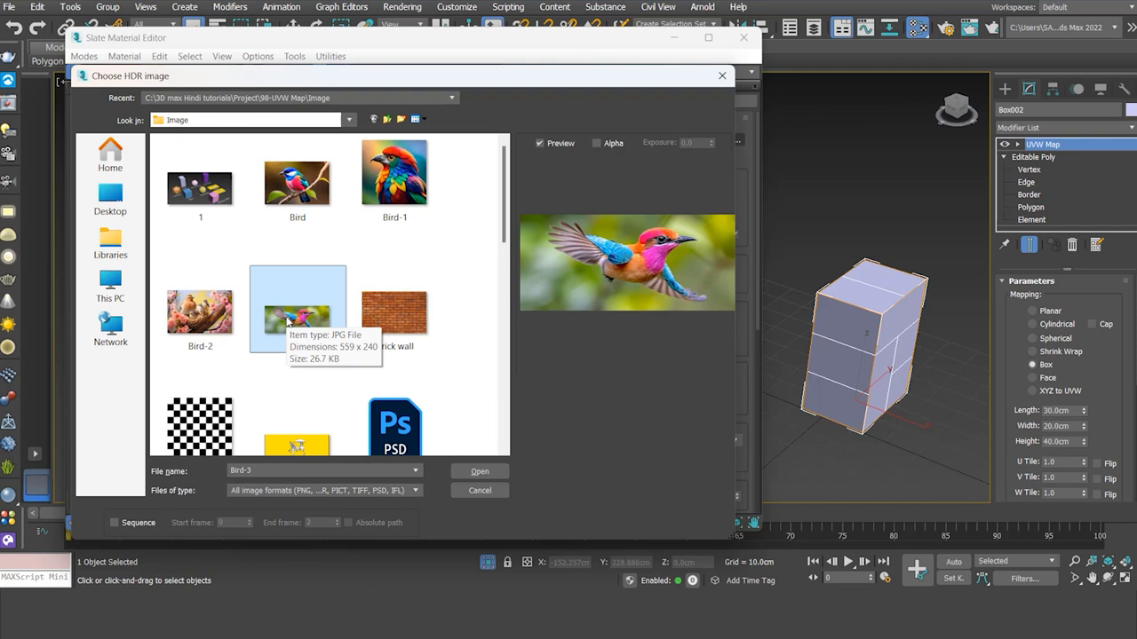
click(477, 471)
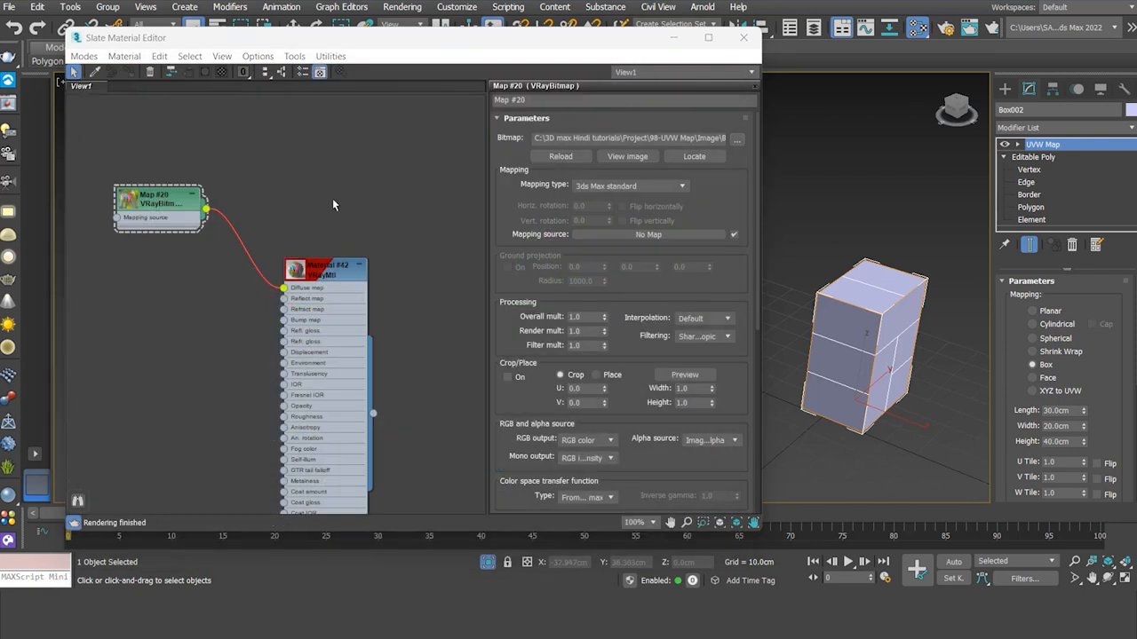
click(167, 196)
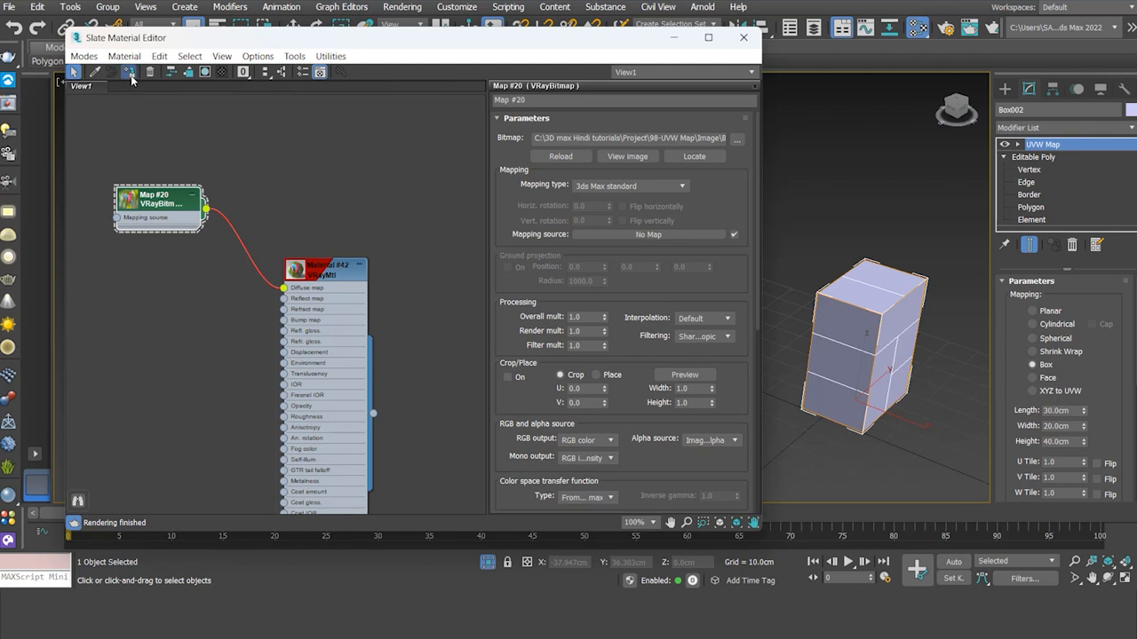
click(129, 71)
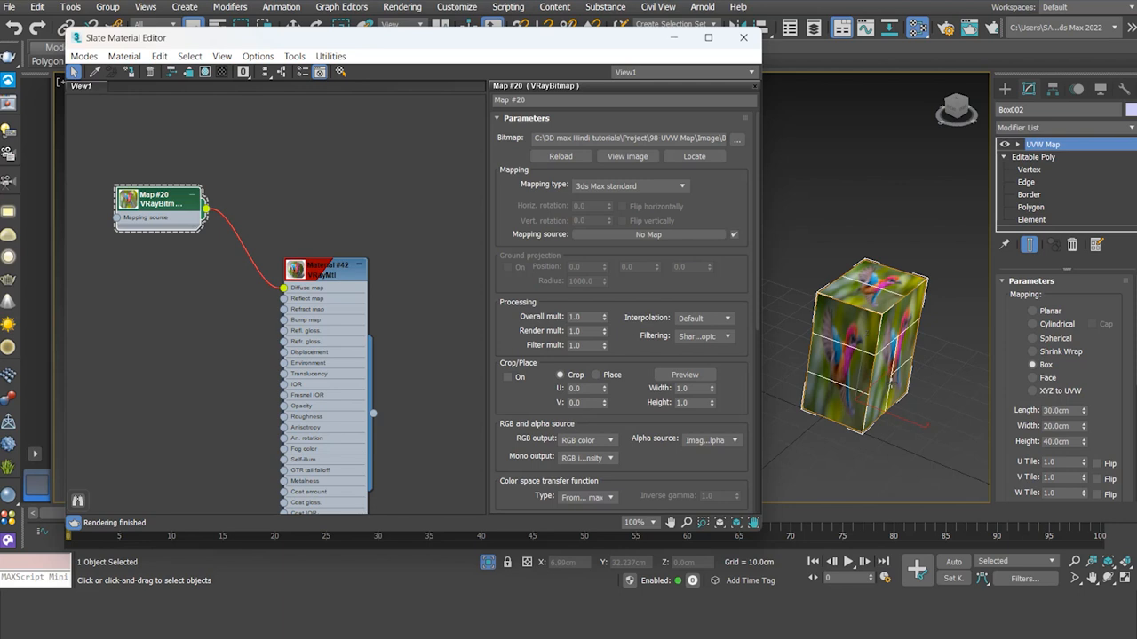
Set the box's UVW Map mapping type to Face and move the Slate Material Editor away from the box.
click(1034, 378)
scroll(923, 380, up, 4)
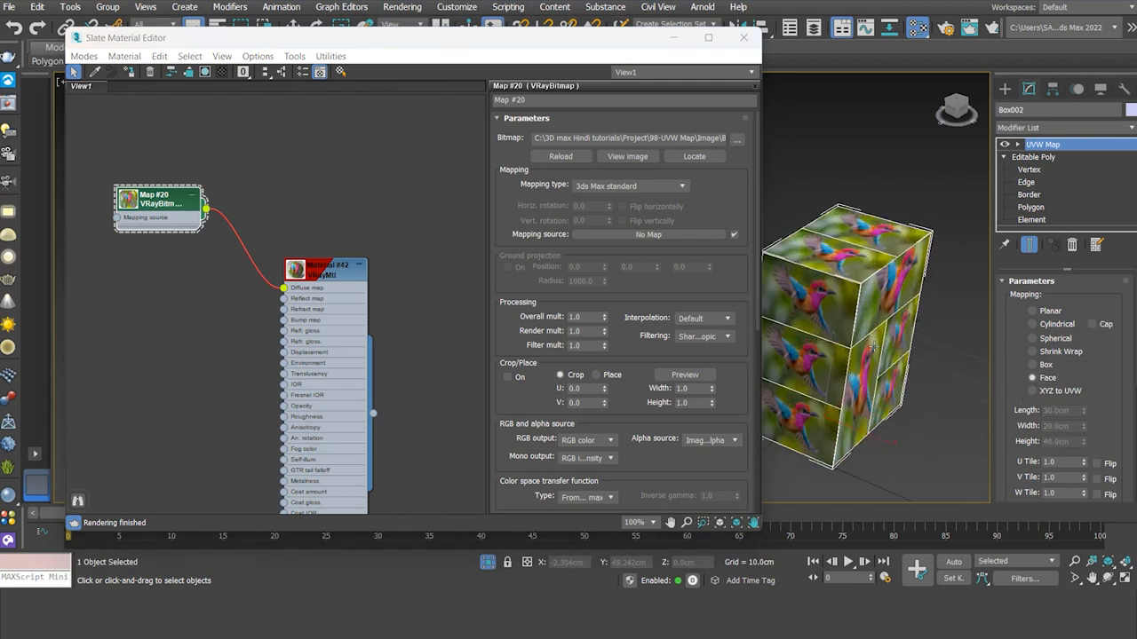
middle_drag(881, 345, 900, 341)
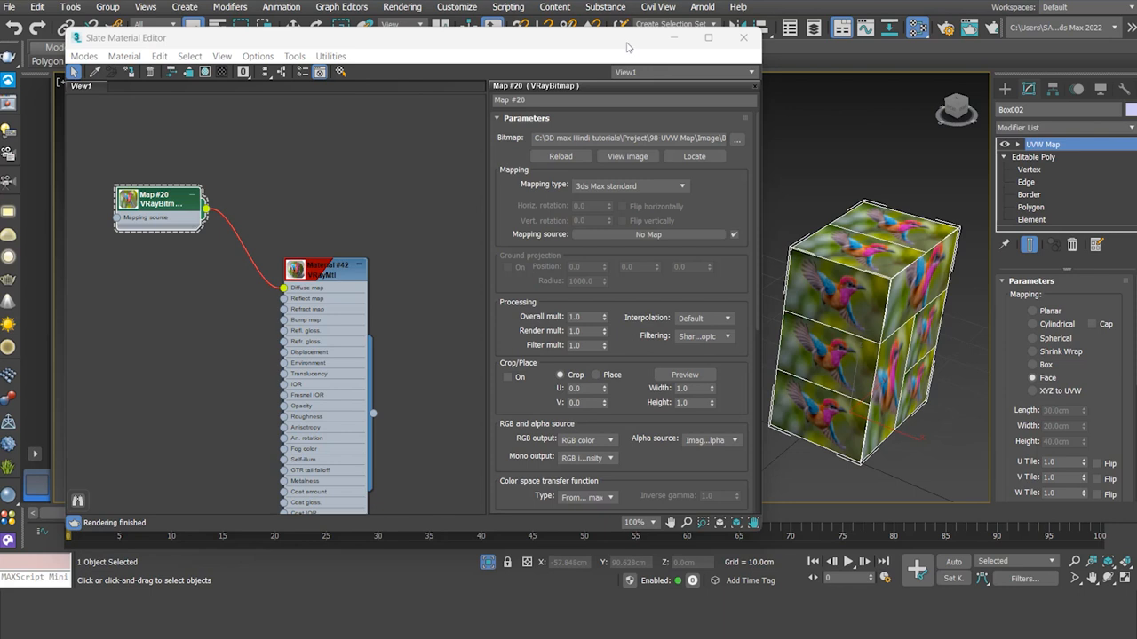
drag(631, 46, 399, 46)
middle_drag(848, 307, 688, 293)
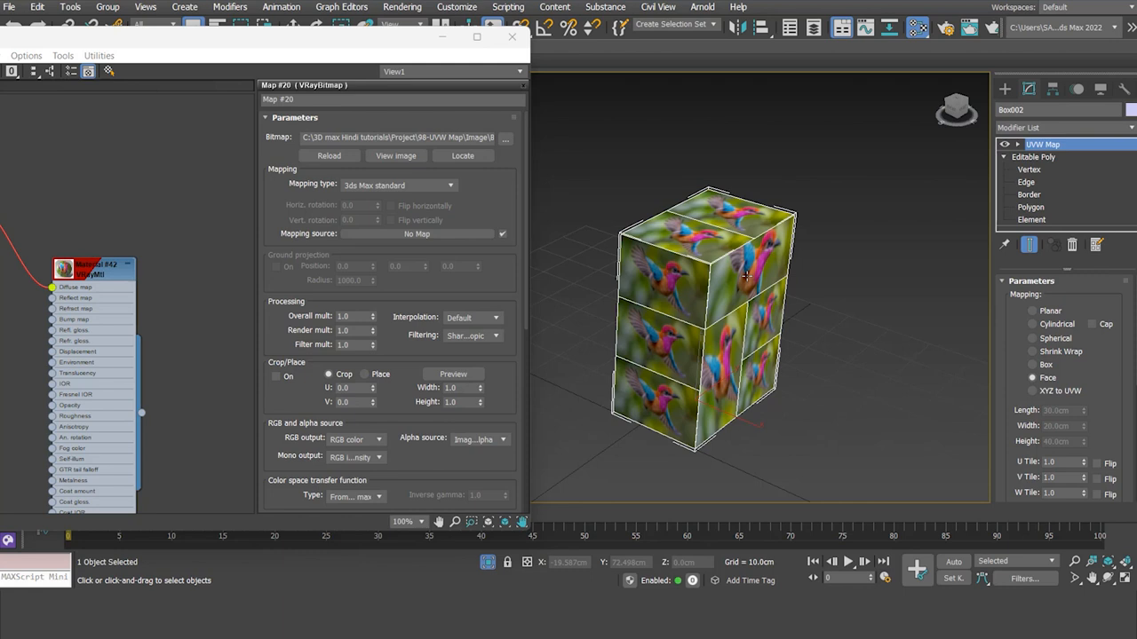
Activate the UVW Map modifier's Gizmo level and try to move the face-mapping gizmo along the Z axis.
click(1018, 145)
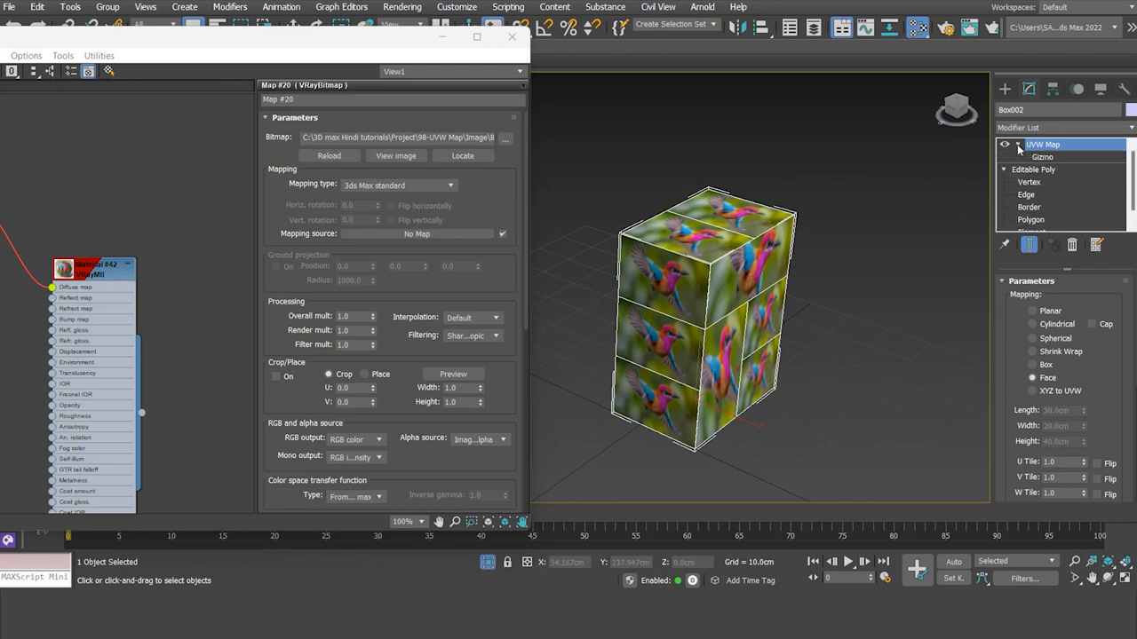
click(1043, 157)
key(w)
drag(708, 225, 714, 283)
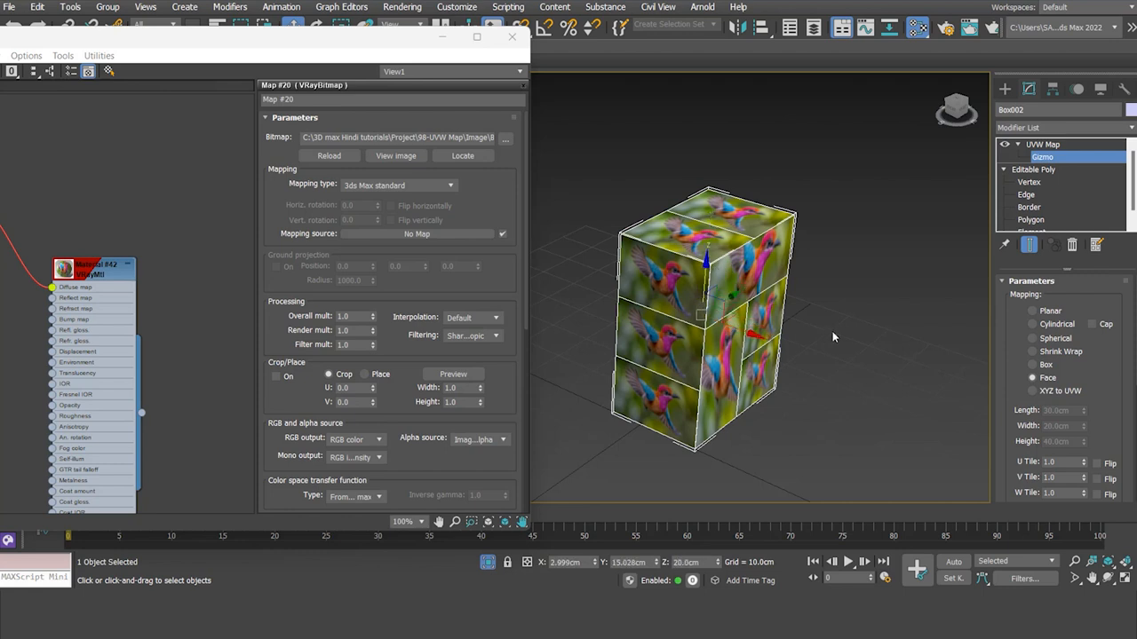
Delete the bird material and bitmap nodes from the material view and close the Slate Material Editor.
drag(238, 49, 340, 49)
drag(258, 164, 35, 379)
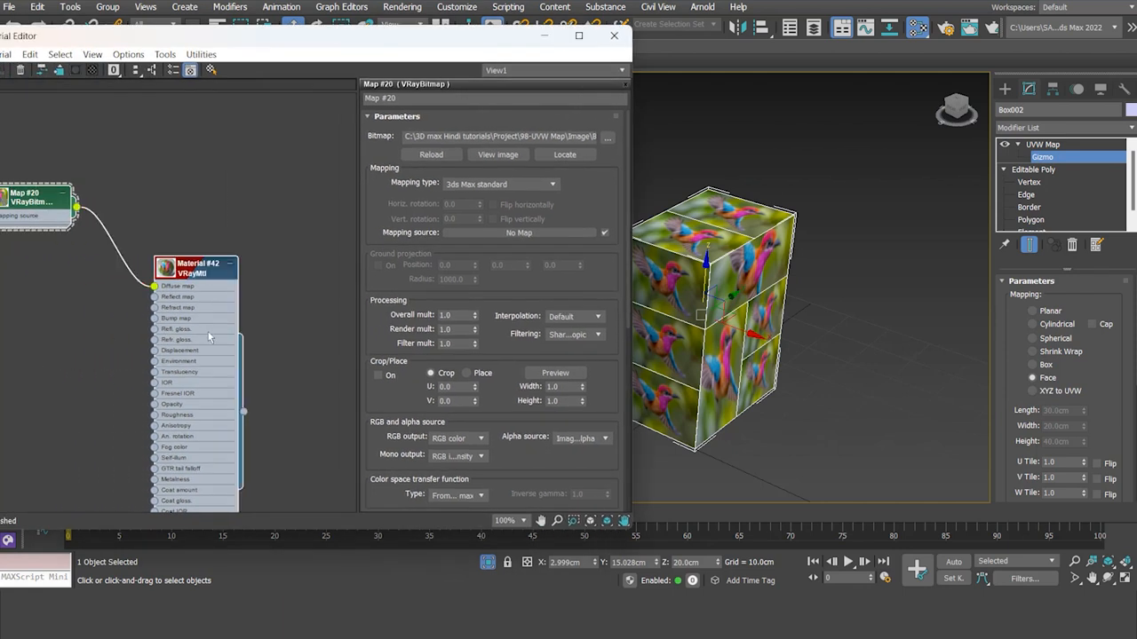
key(Delete)
click(613, 36)
Unhide all objects in the scene.
middle_drag(425, 326, 355, 322)
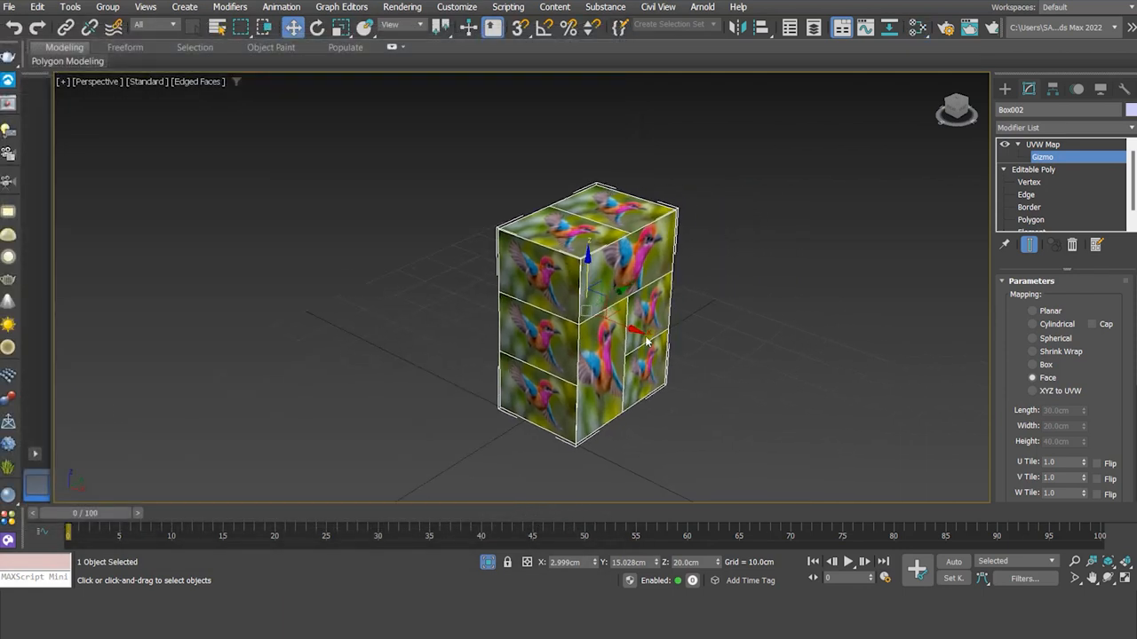
right_click(716, 347)
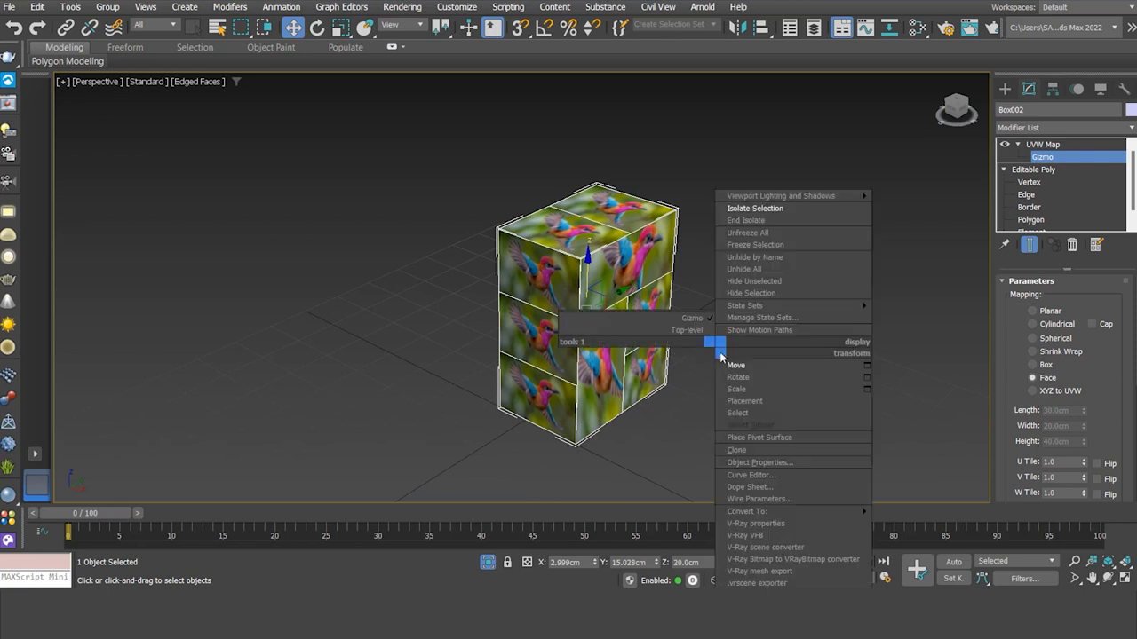
click(757, 269)
Examine the full set of mapping example objects in the perspective view, from the brick wall to the planar pieces.
scroll(726, 335, down, 3)
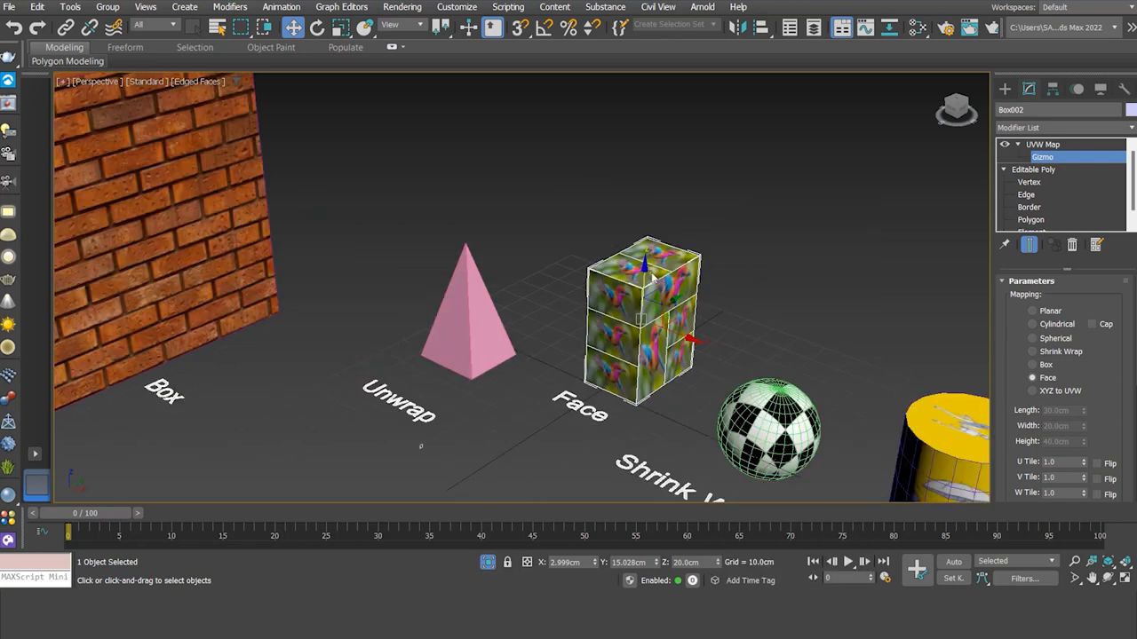
scroll(726, 335, down, 5)
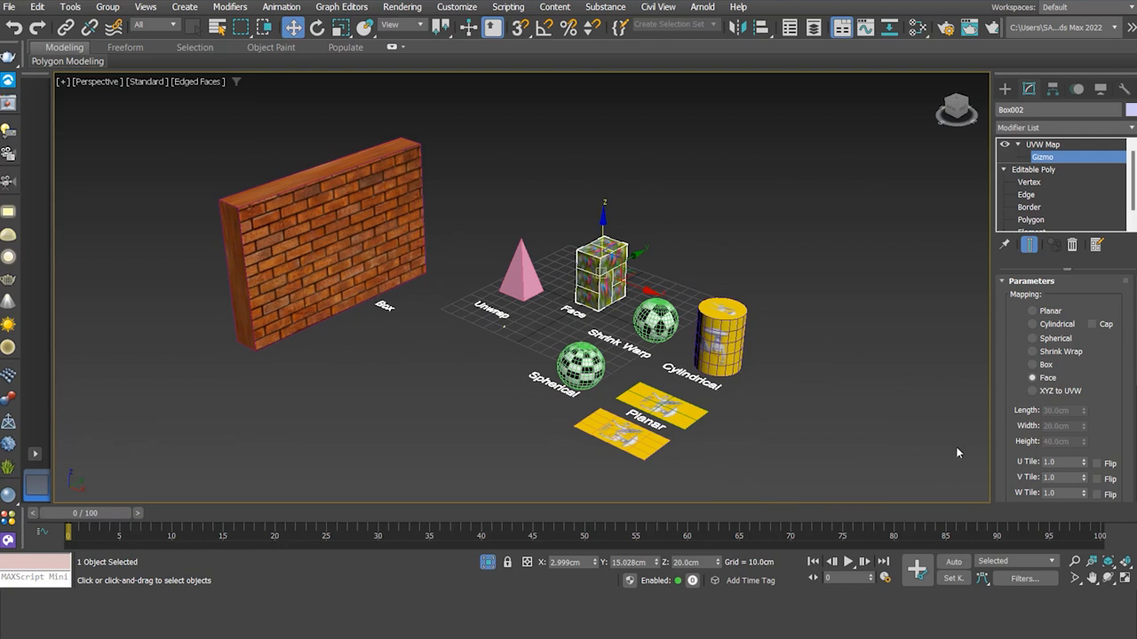
click(1108, 578)
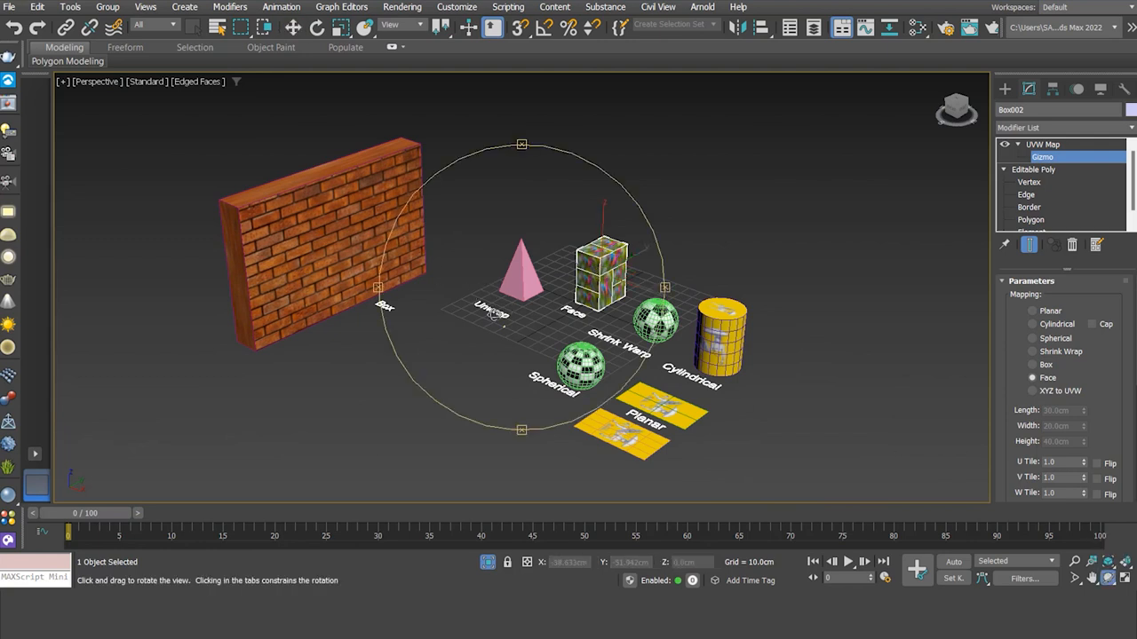
scroll(490, 311, up, 5)
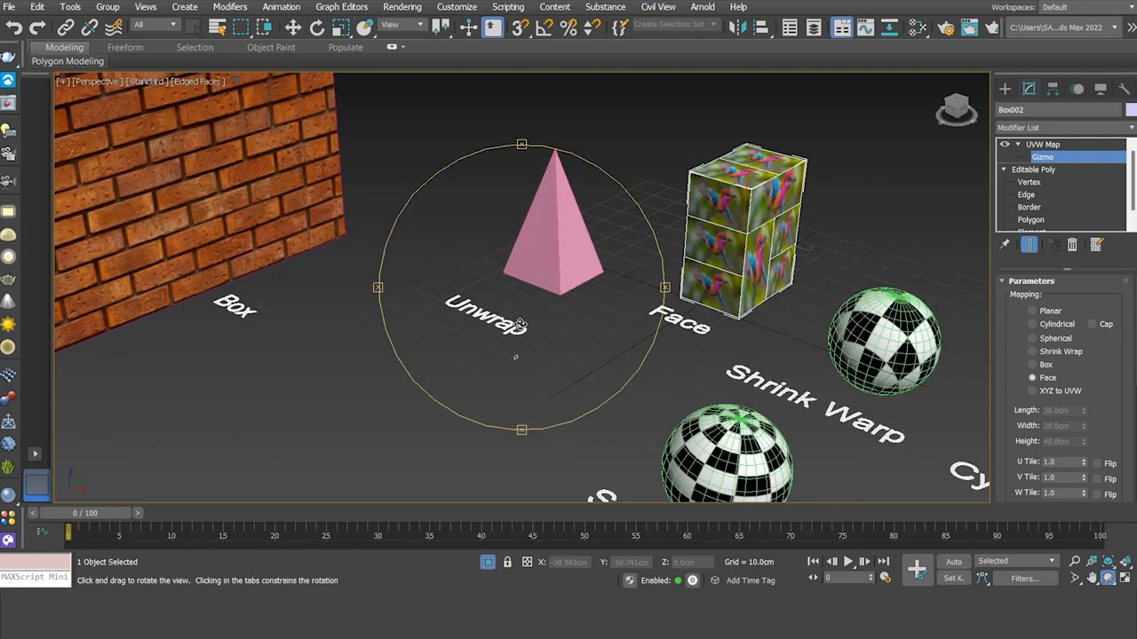
drag(532, 312, 462, 335)
scroll(568, 311, down, 5)
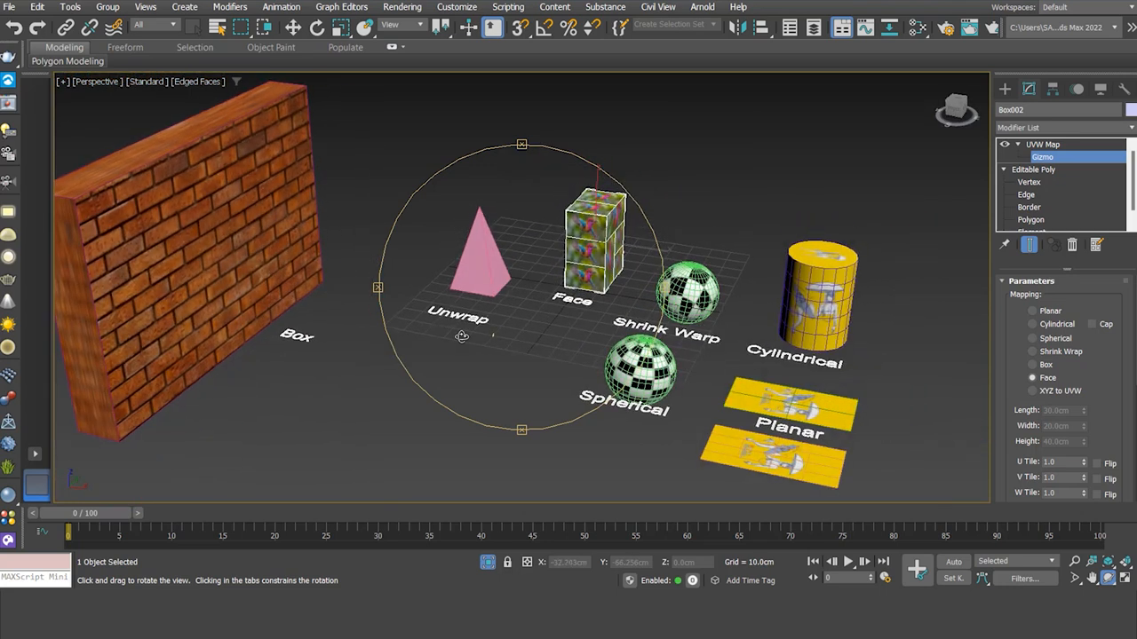
drag(439, 288, 470, 287)
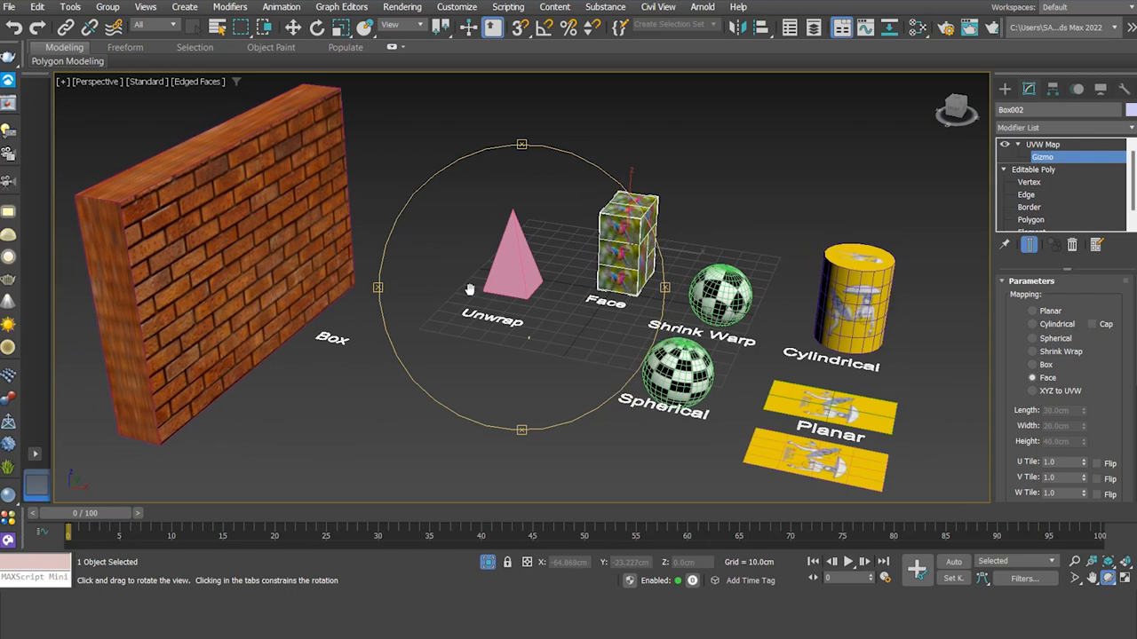